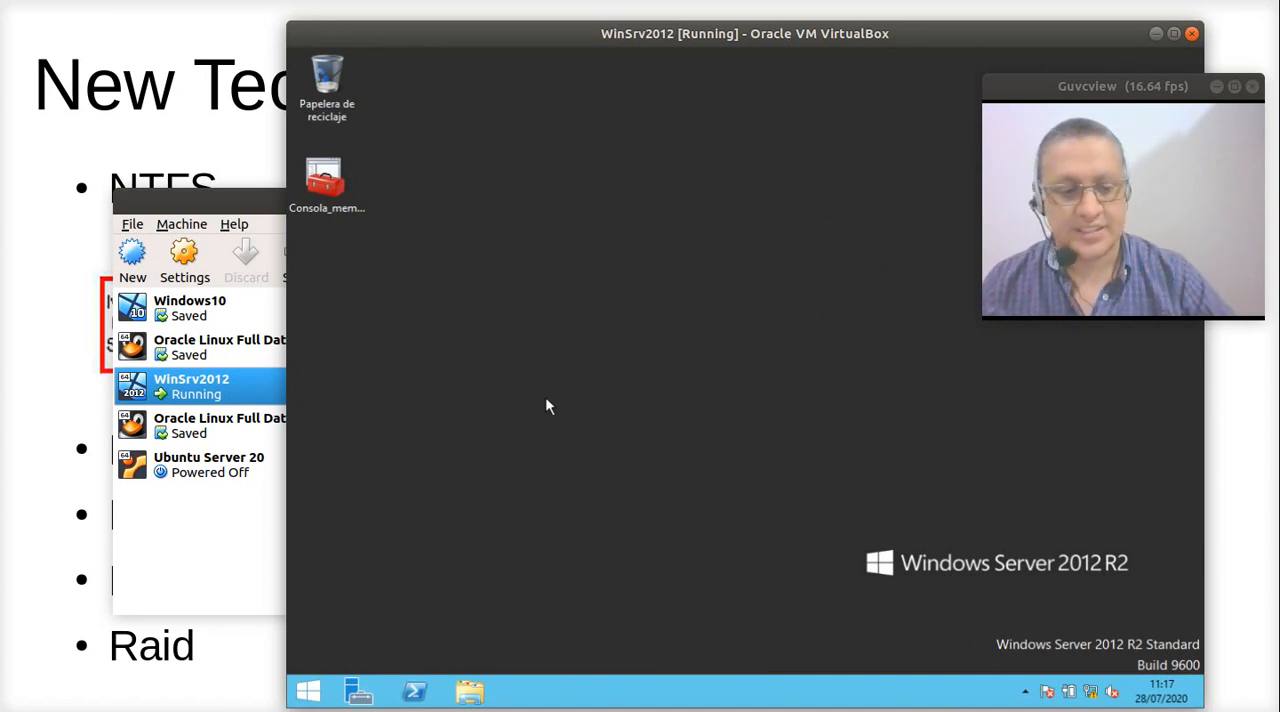
- Check the server's memory usage in Administrador de tareas, and close it
key(ctrl+Delete)
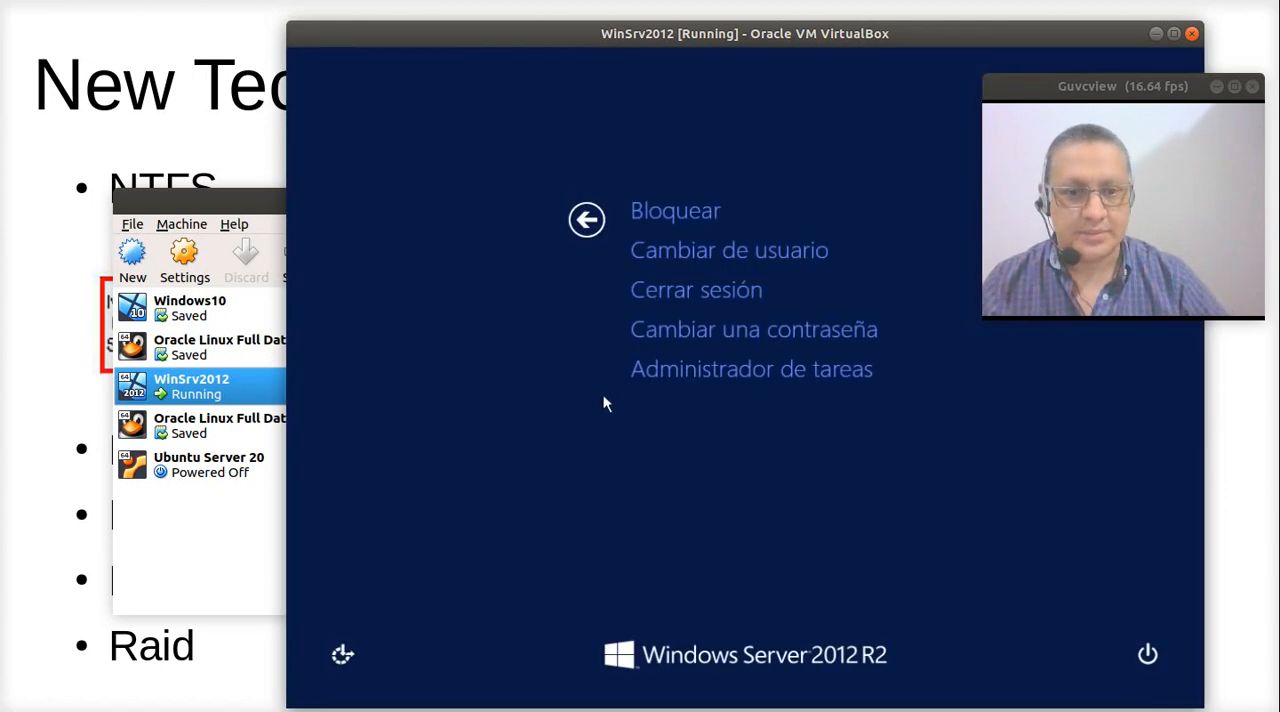
click(670, 372)
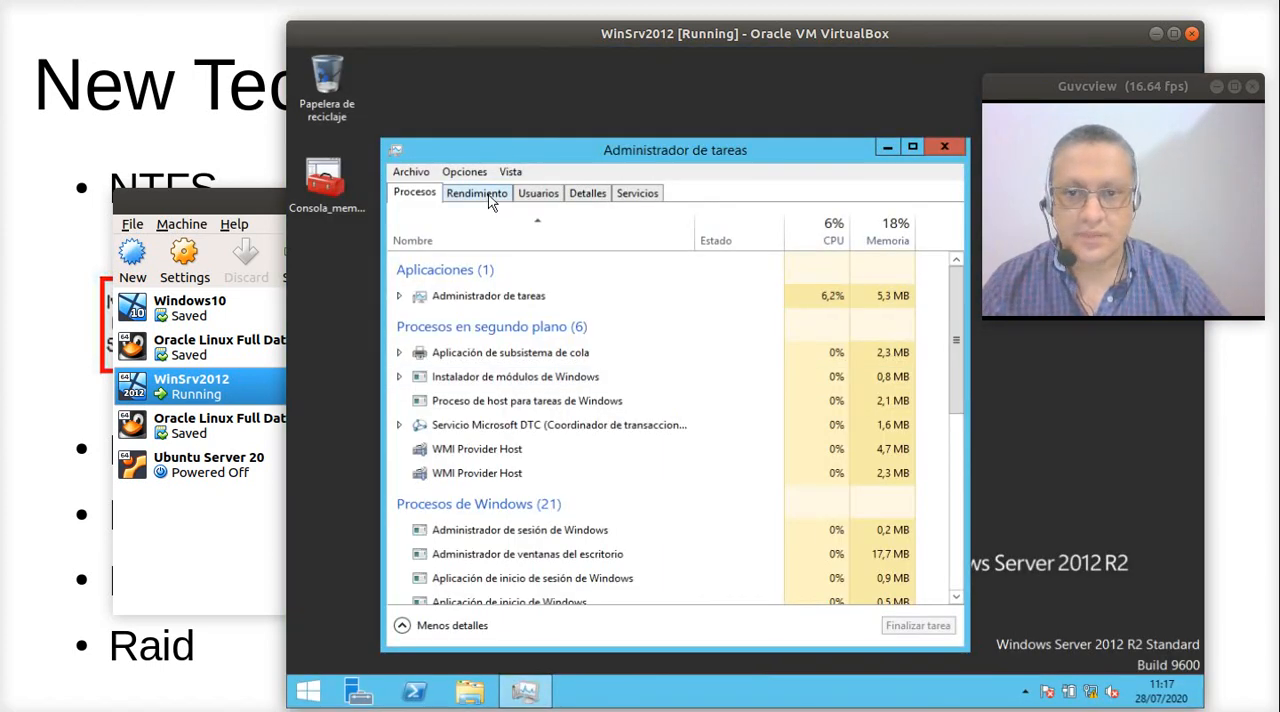
click(489, 195)
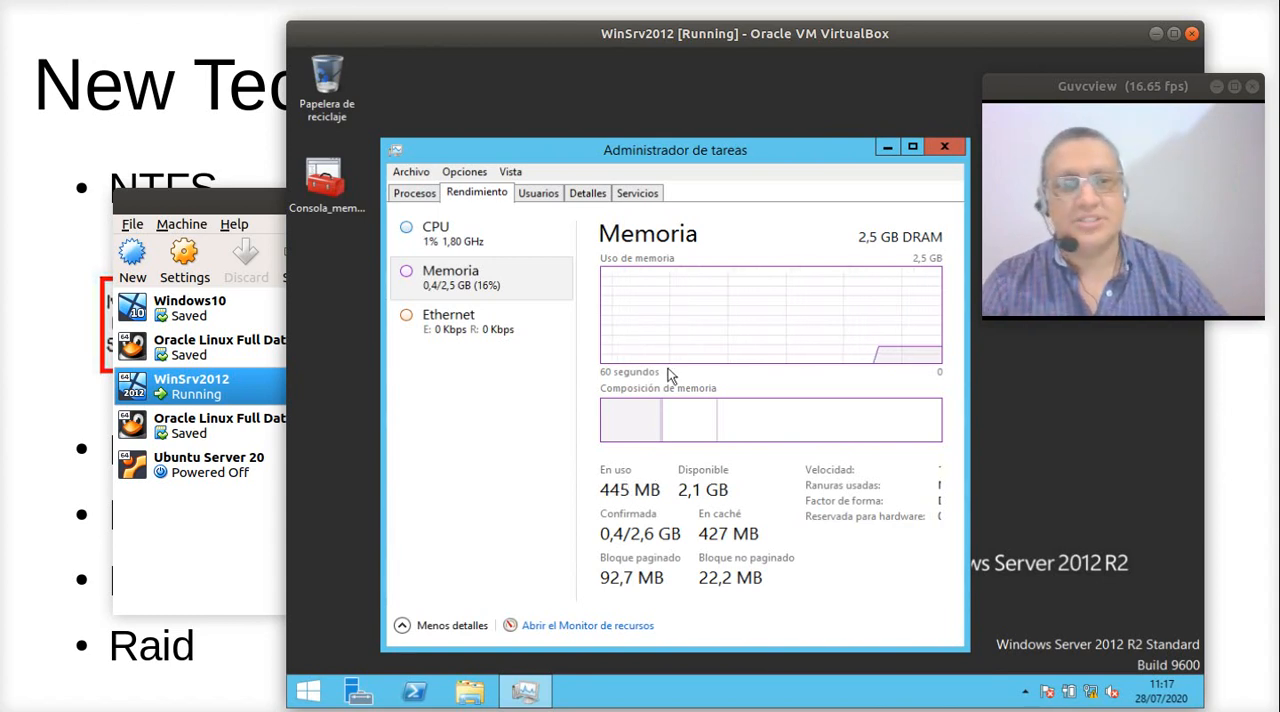
click(943, 146)
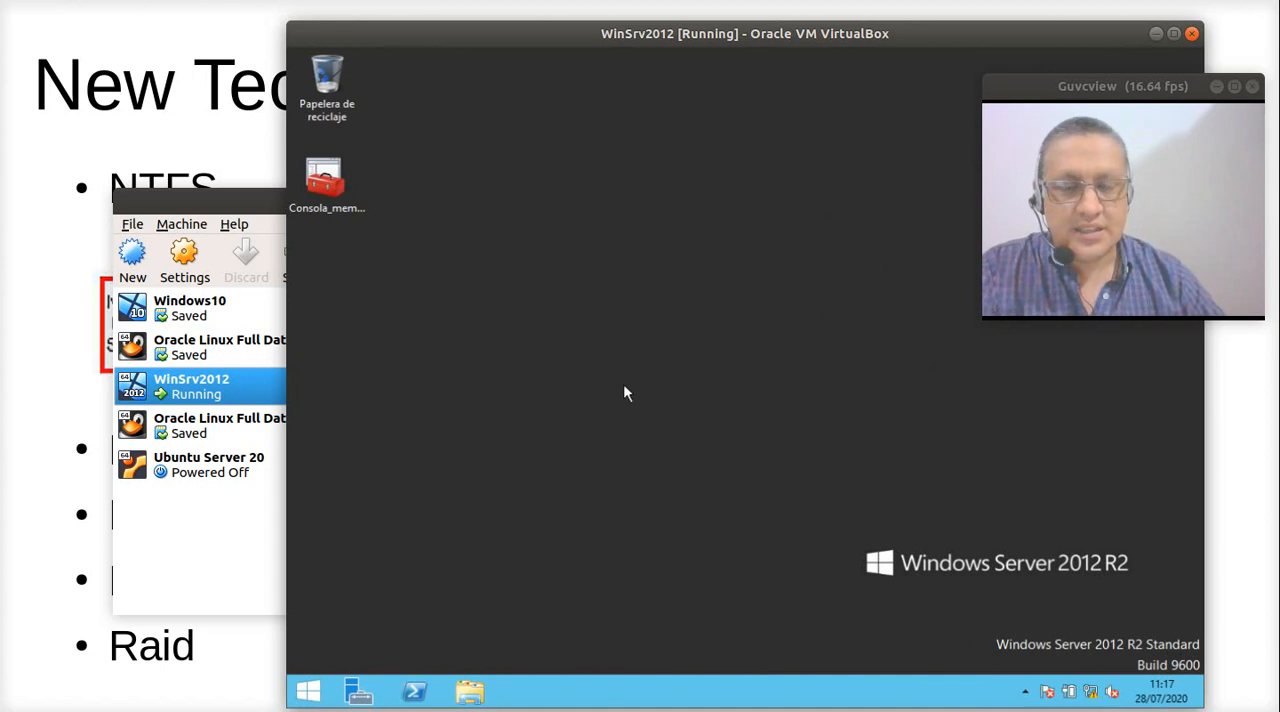
- View the drives under Este equipo and the available actions for Nuevo vol (D:)
click(470, 691)
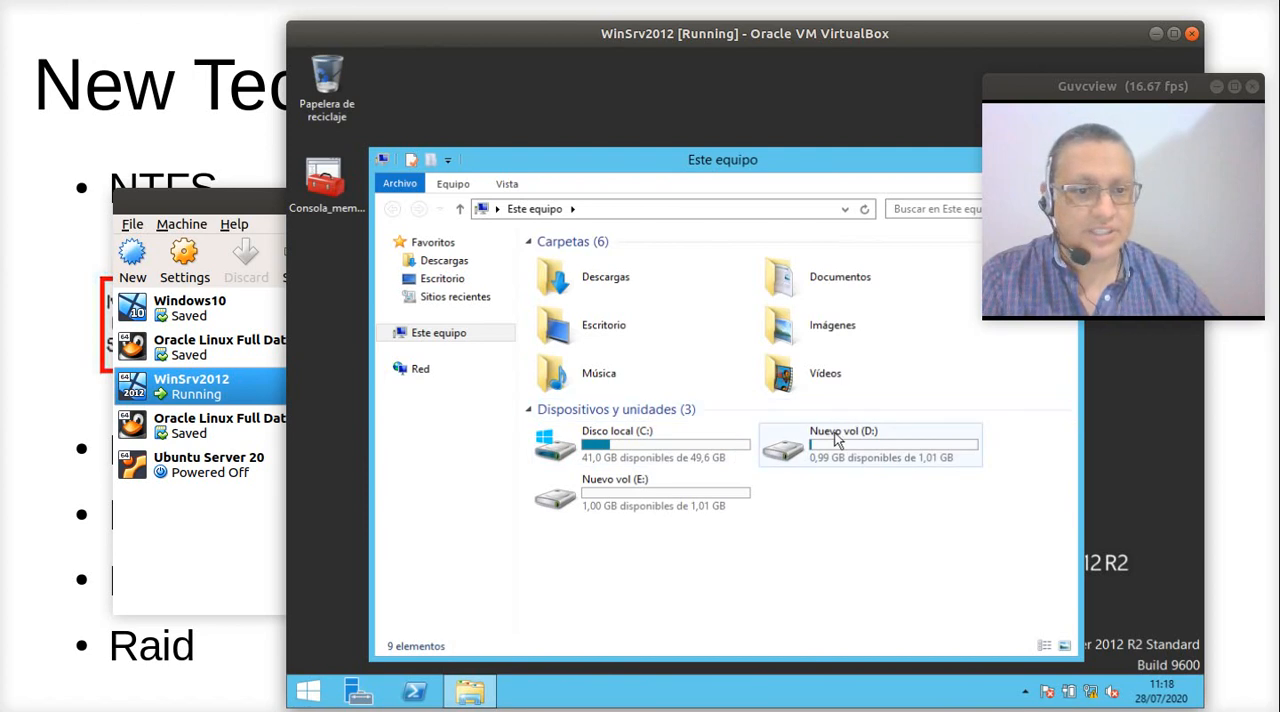
click(795, 447)
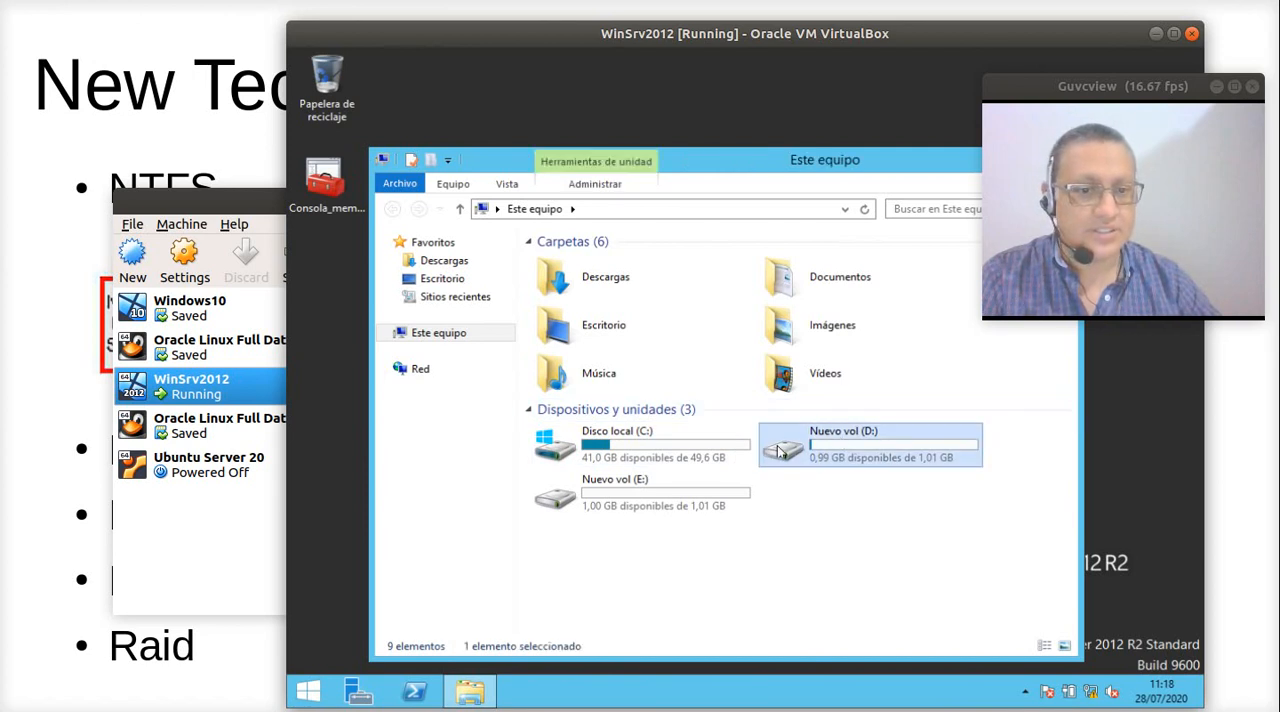
right_click(837, 441)
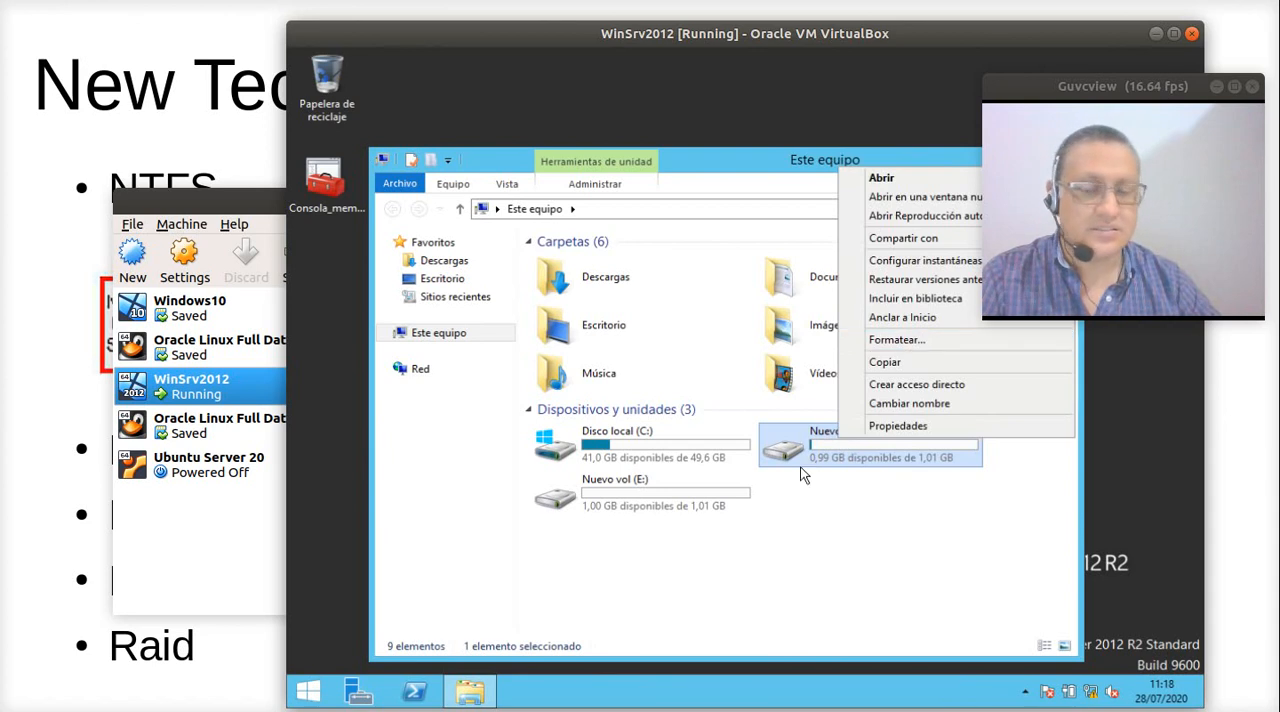
click(759, 529)
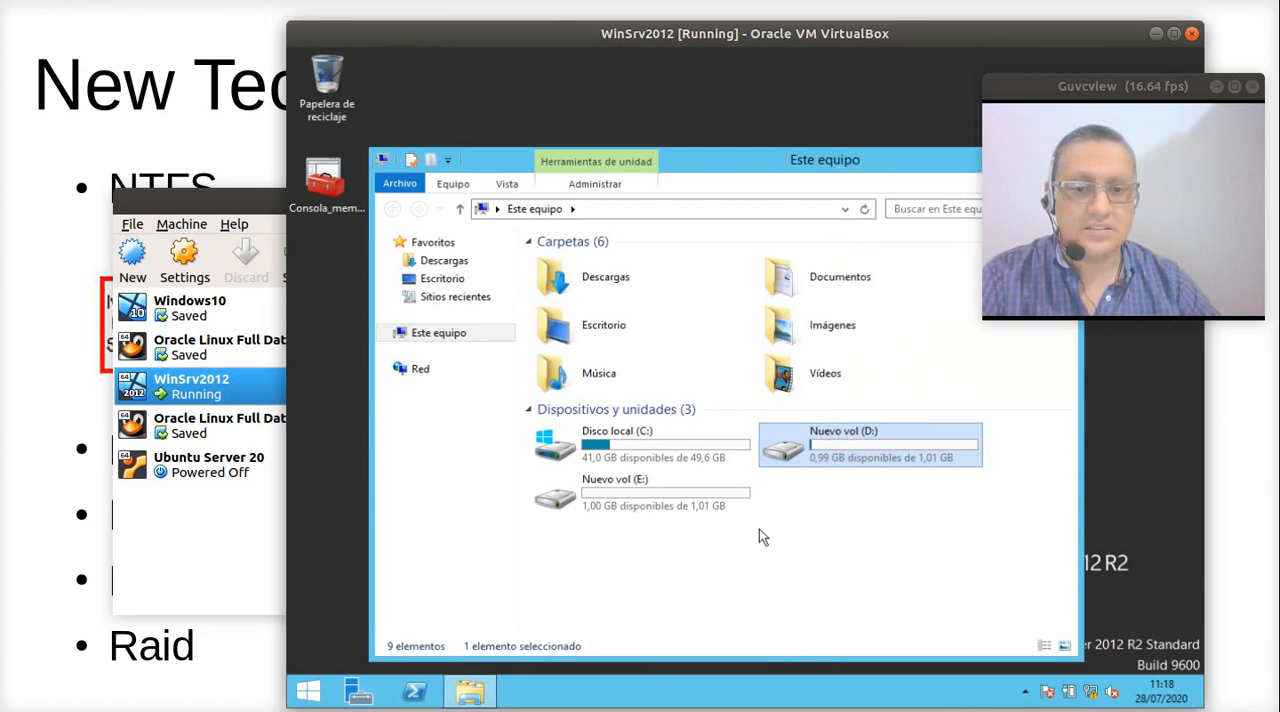
- Browse Disco local (C:) into Usuarios and its Administrador folder, and return to Este equipo
double_click(591, 445)
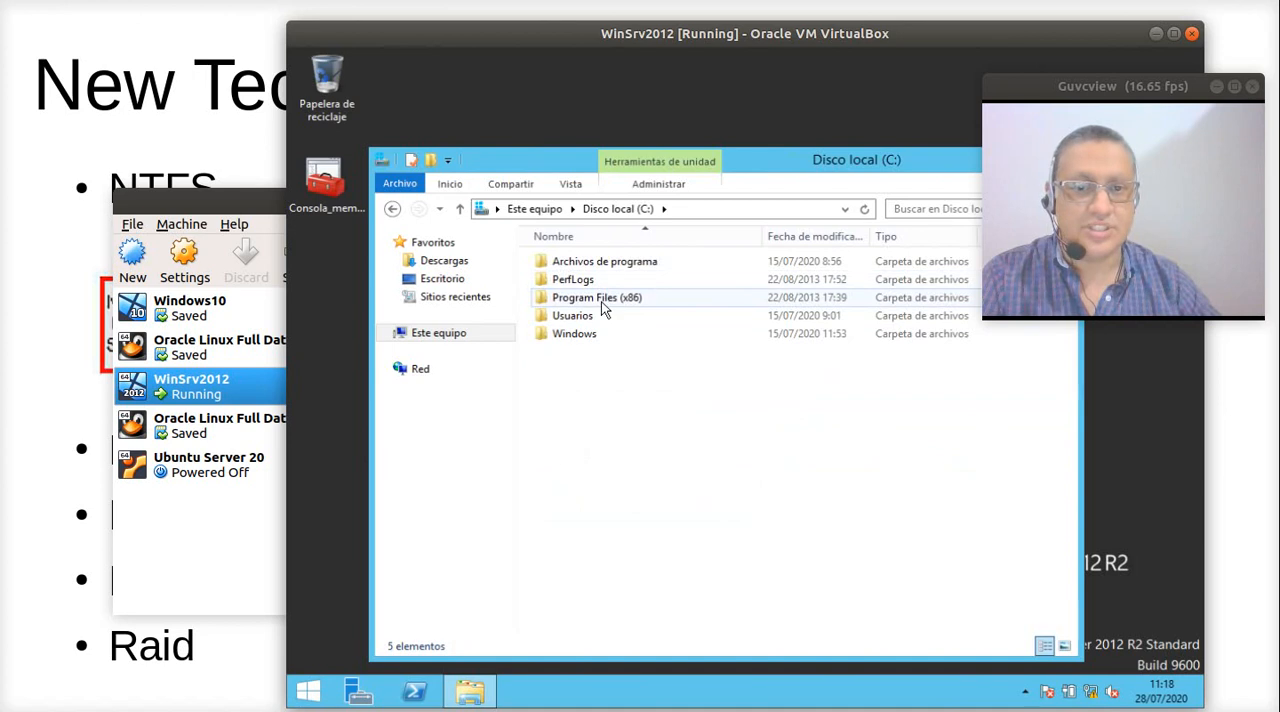
click(607, 263)
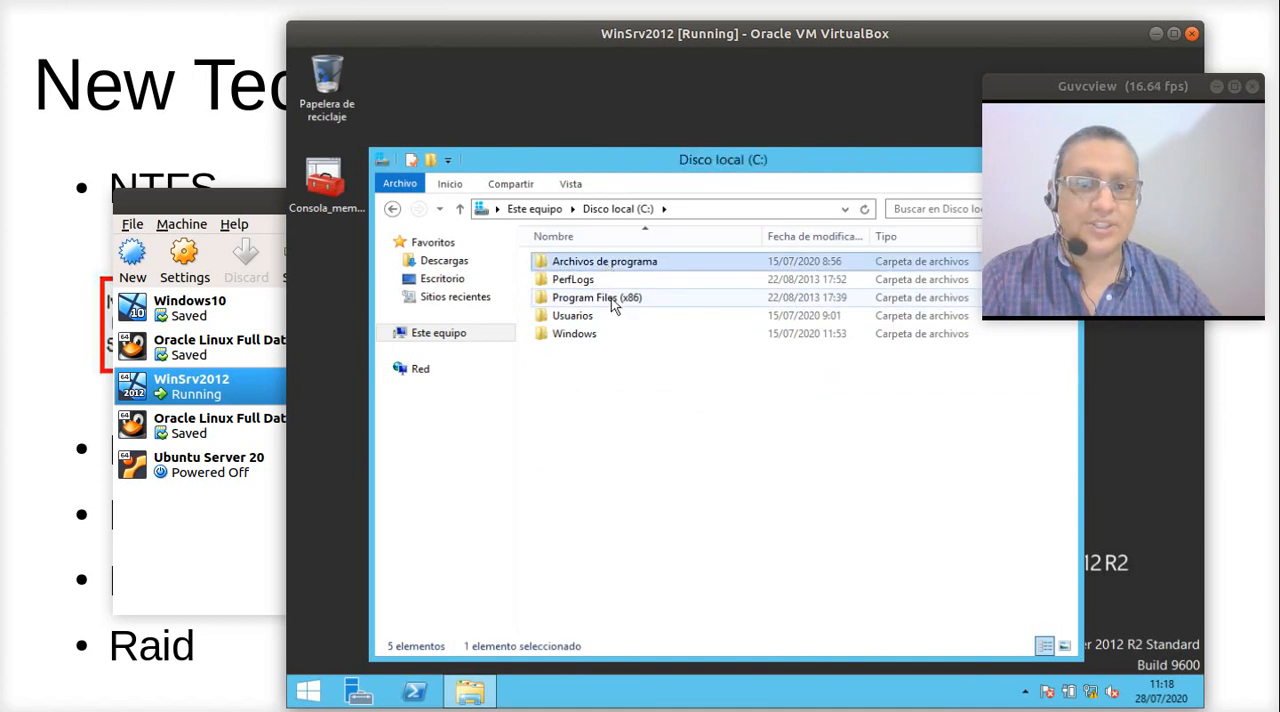
click(611, 299)
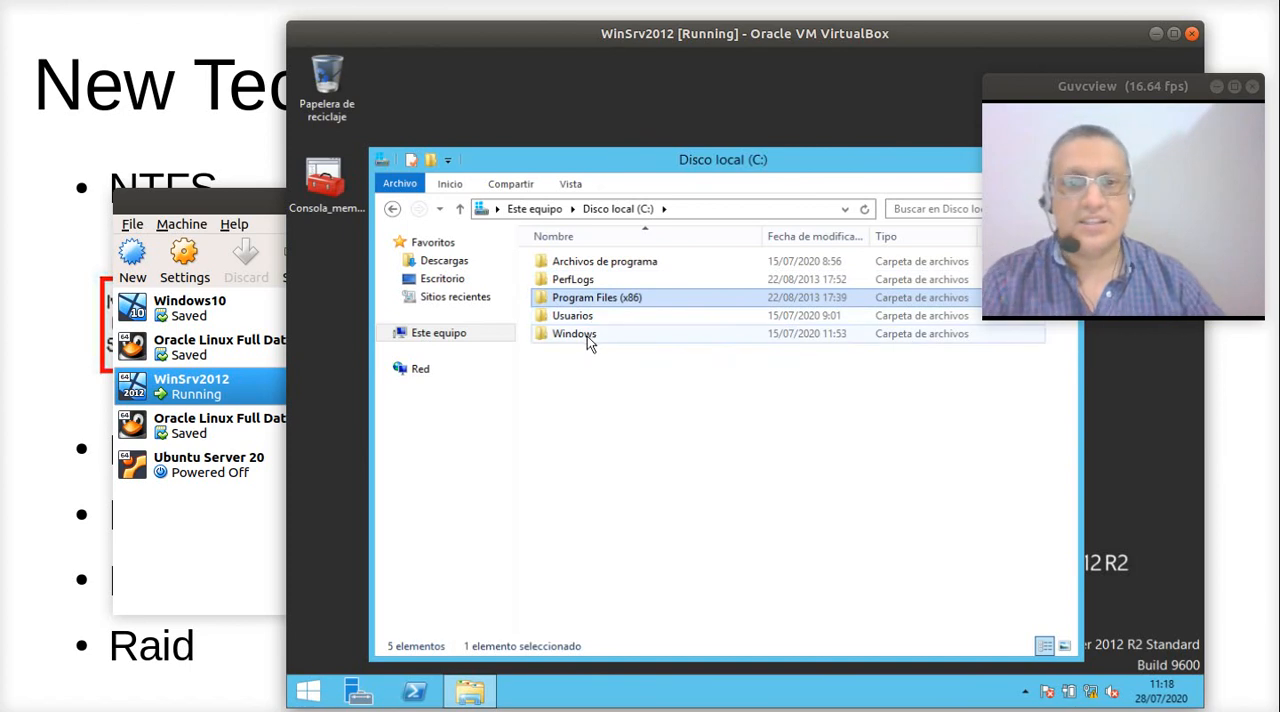
double_click(585, 317)
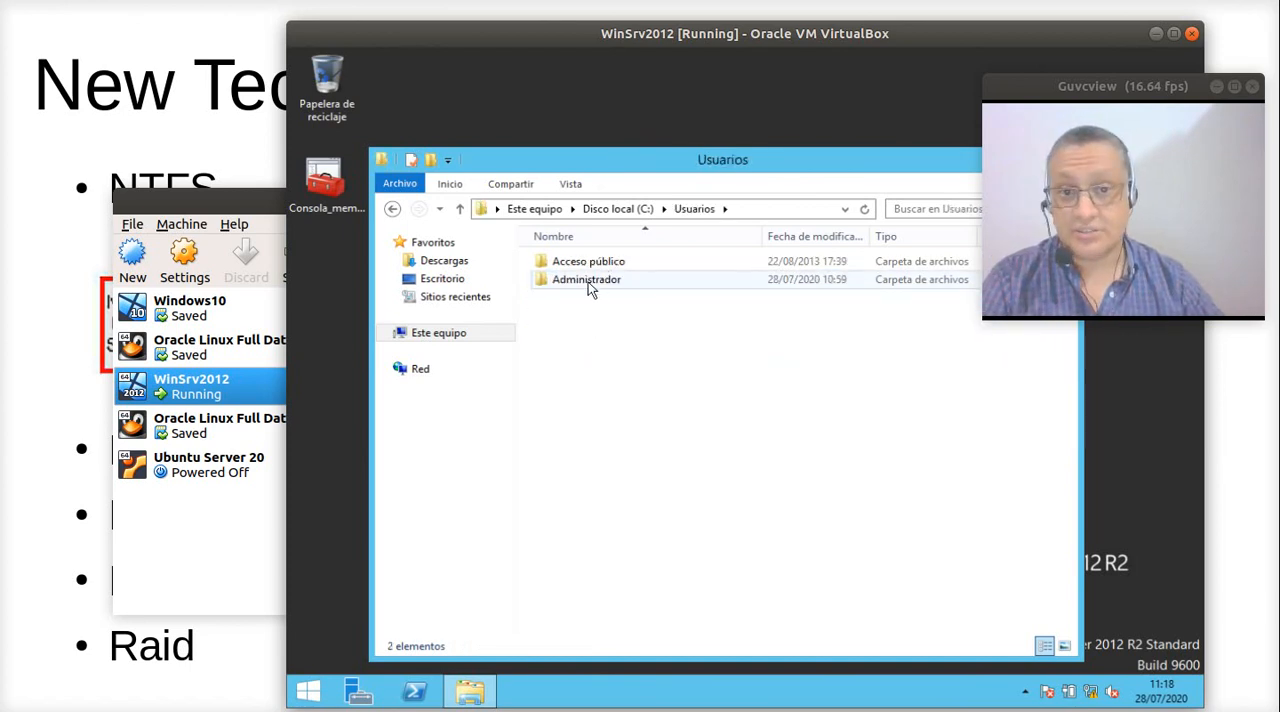
double_click(588, 280)
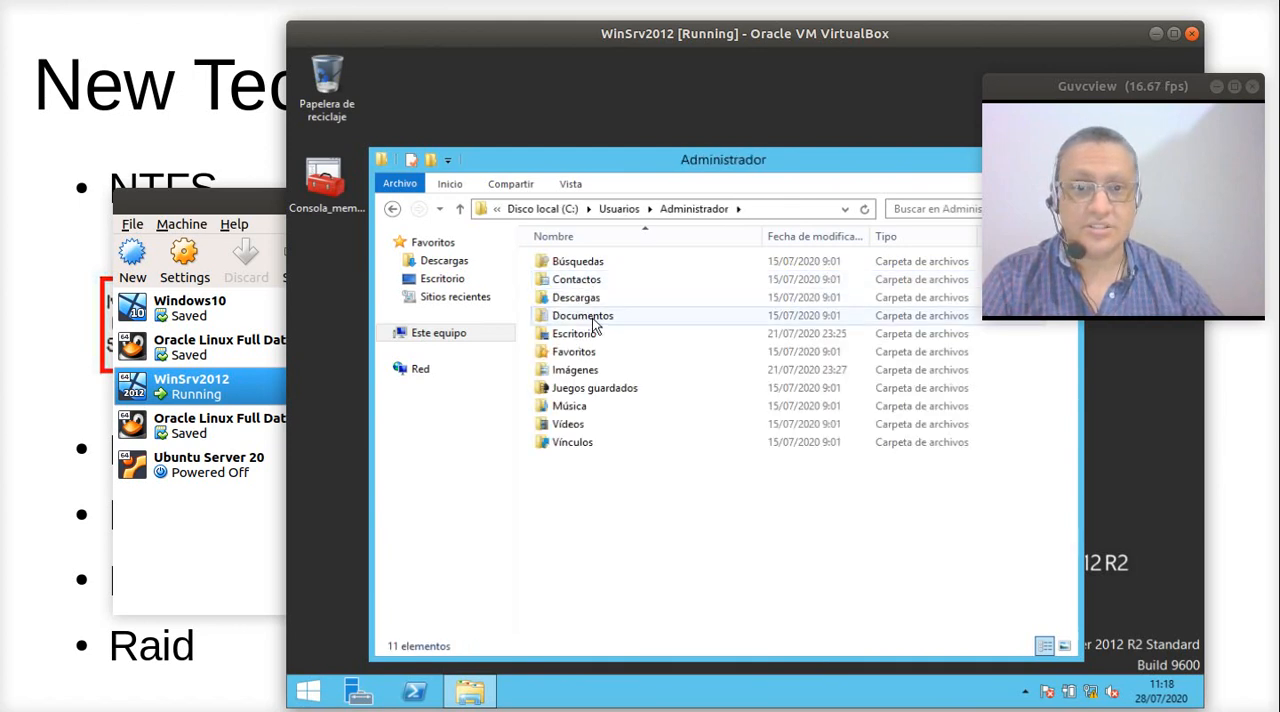
click(626, 208)
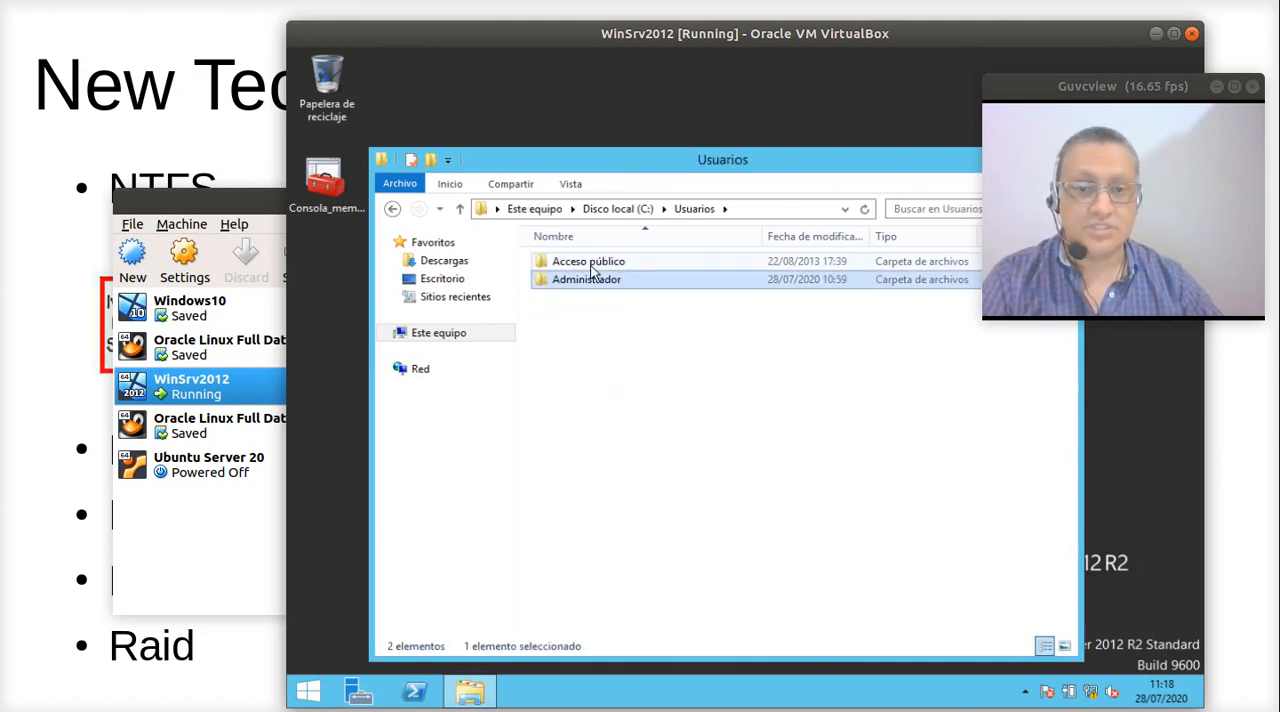
click(538, 209)
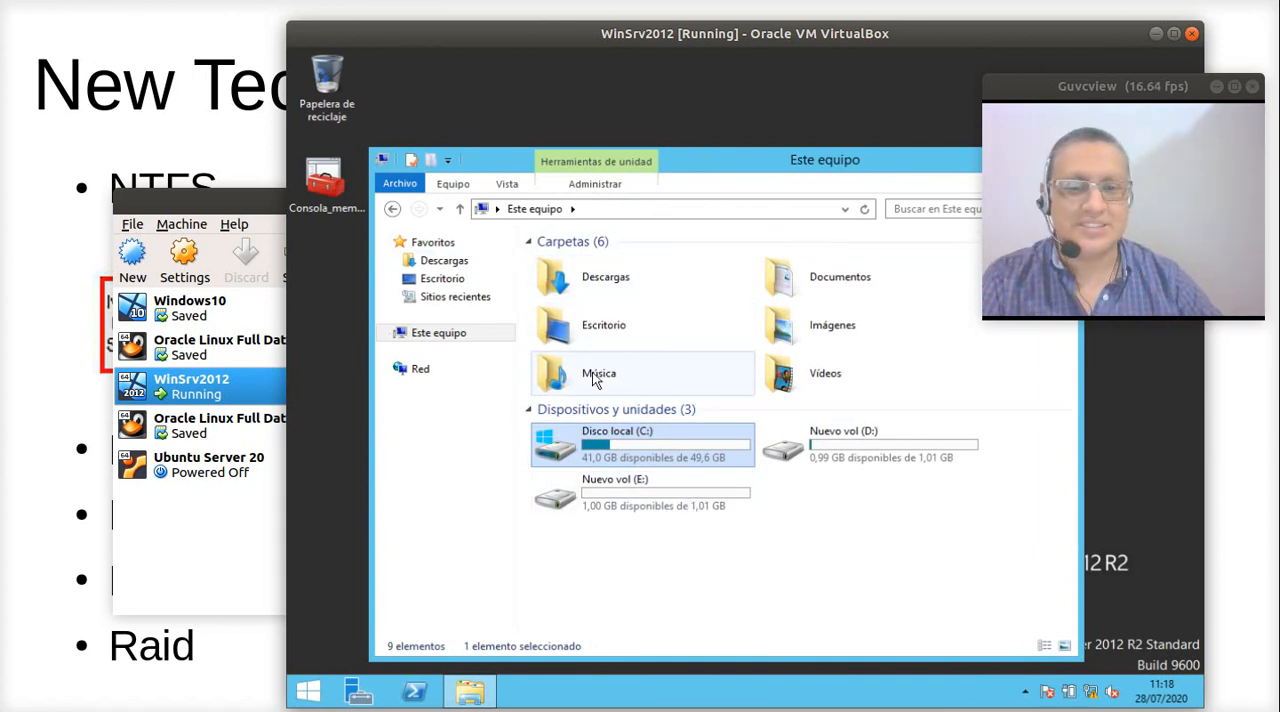
- Look through the contents of the Windows folder on Disco local (C:), and close the folder window
double_click(596, 448)
double_click(586, 334)
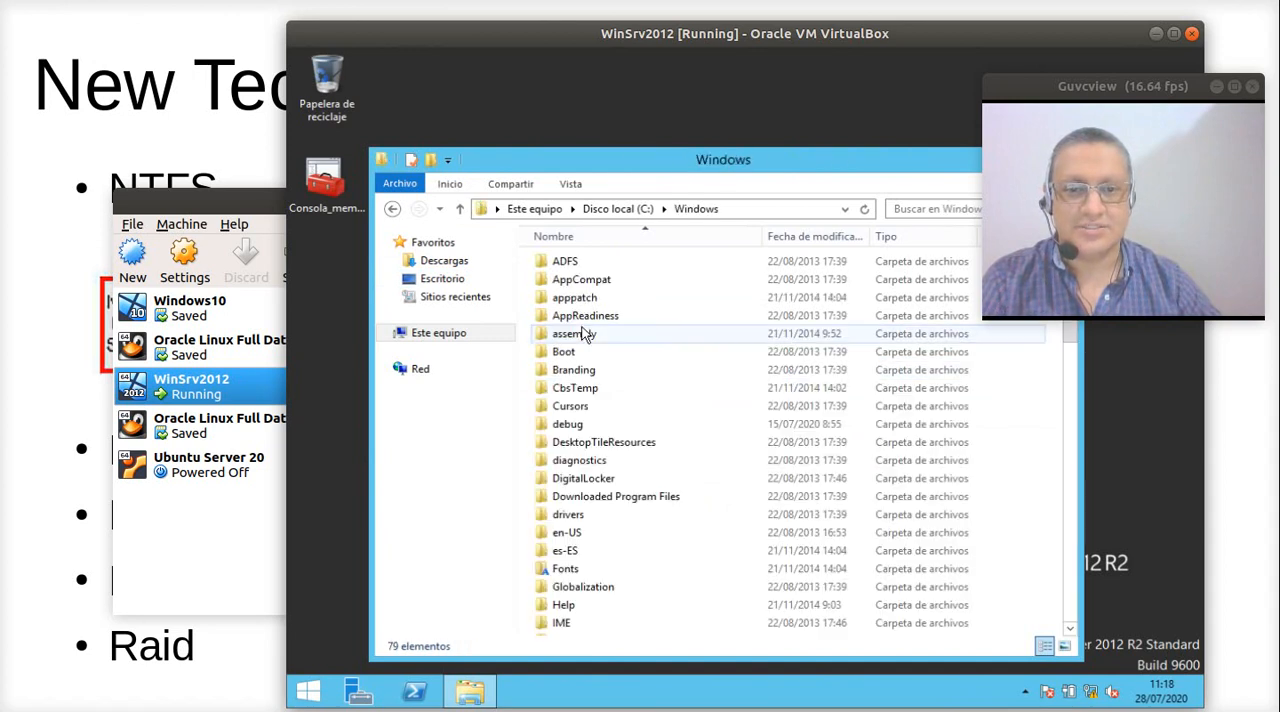
scroll(595, 395, down, 9)
scroll(610, 400, down, 10)
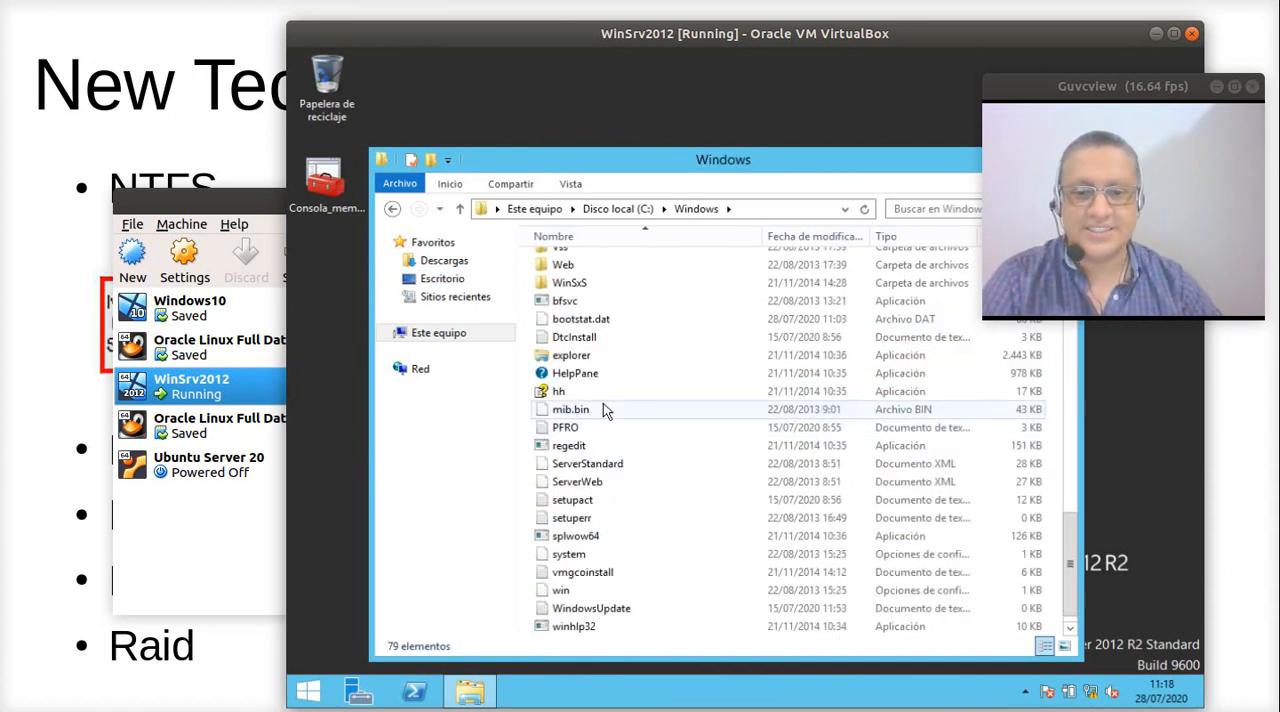
scroll(614, 427, up, 10)
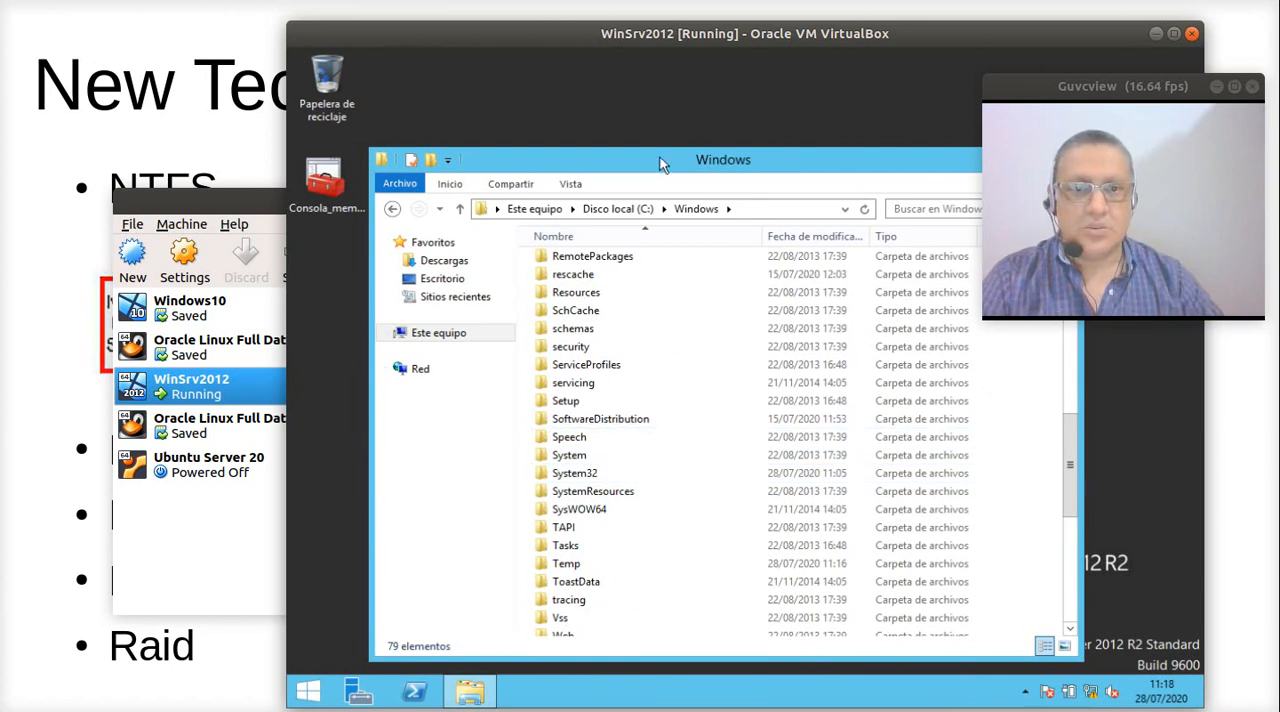
drag(660, 157, 603, 155)
right_click(795, 158)
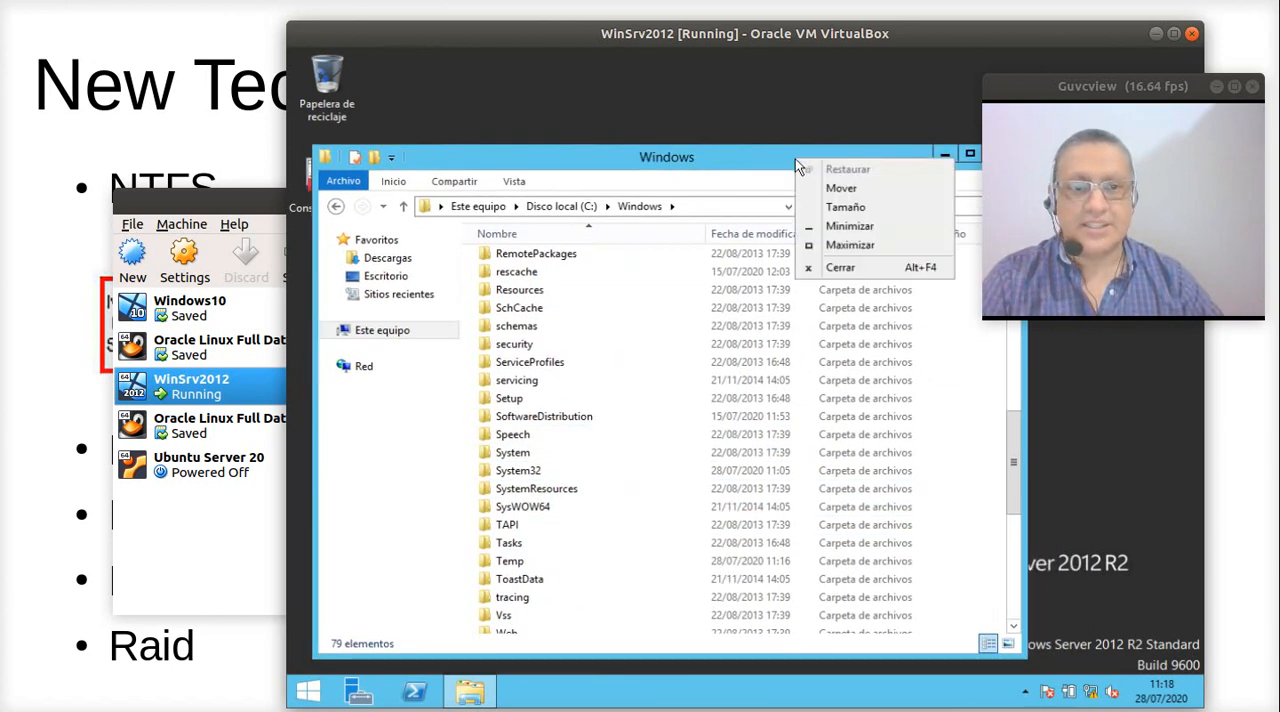
click(840, 267)
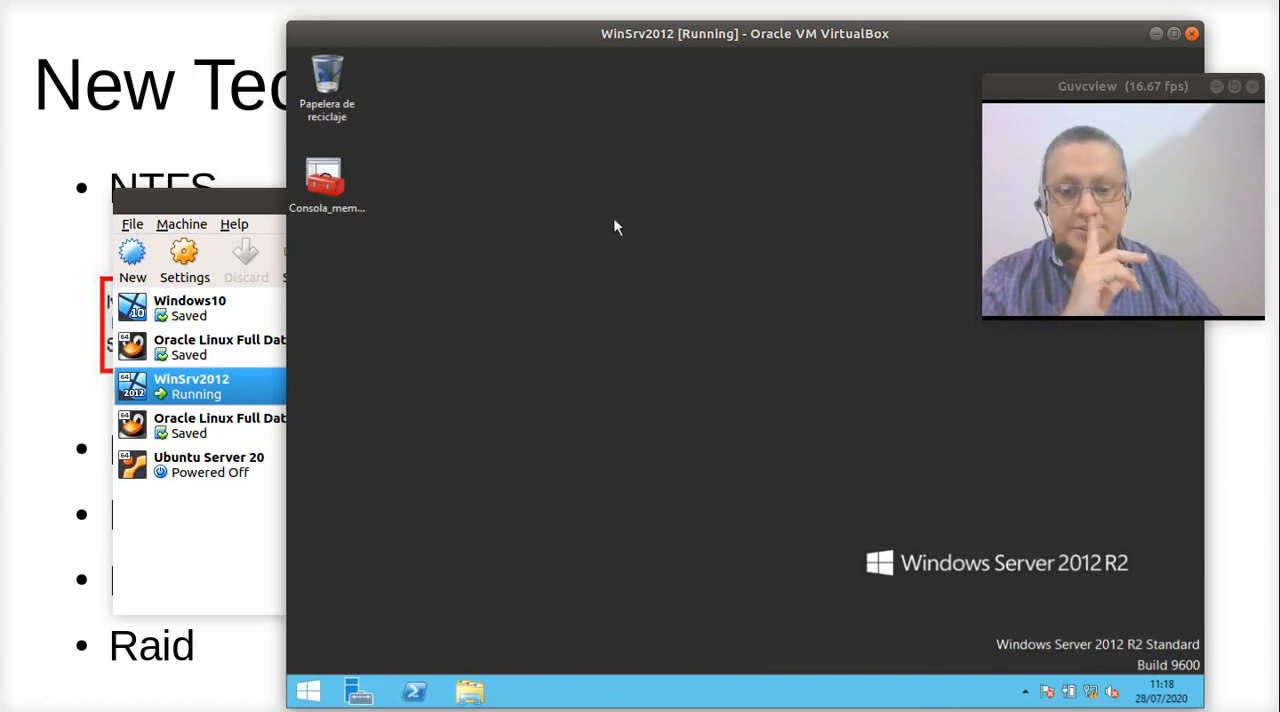
- Open a new Este equipo window to view its drives, and close it
key(super+e)
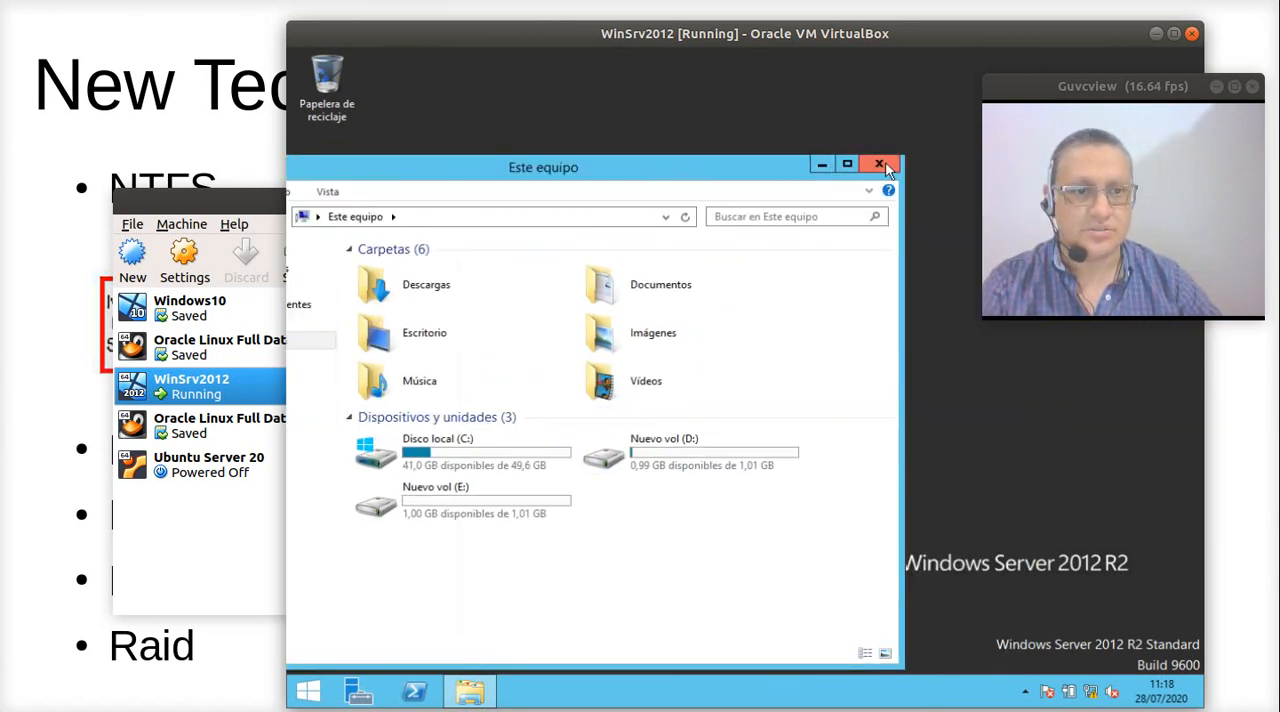
click(887, 166)
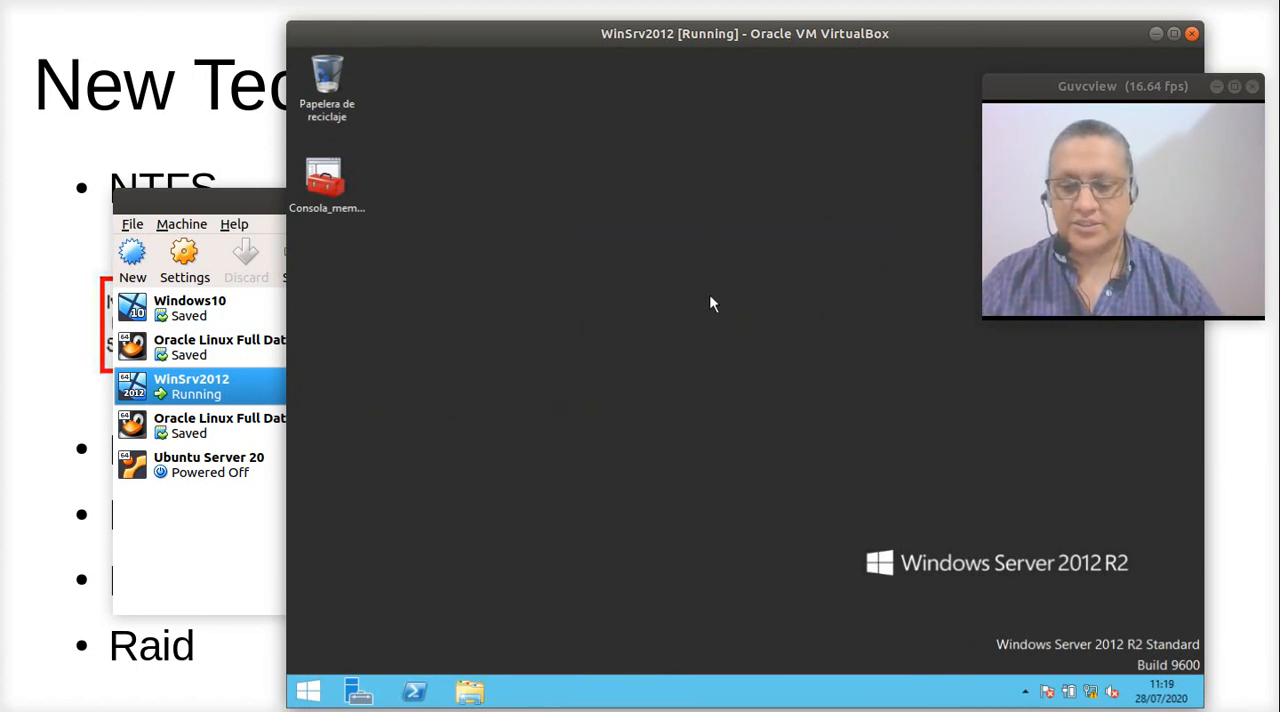
- Launch an empty management console with the mmc command, and move its window up the desktop
key(super+r)
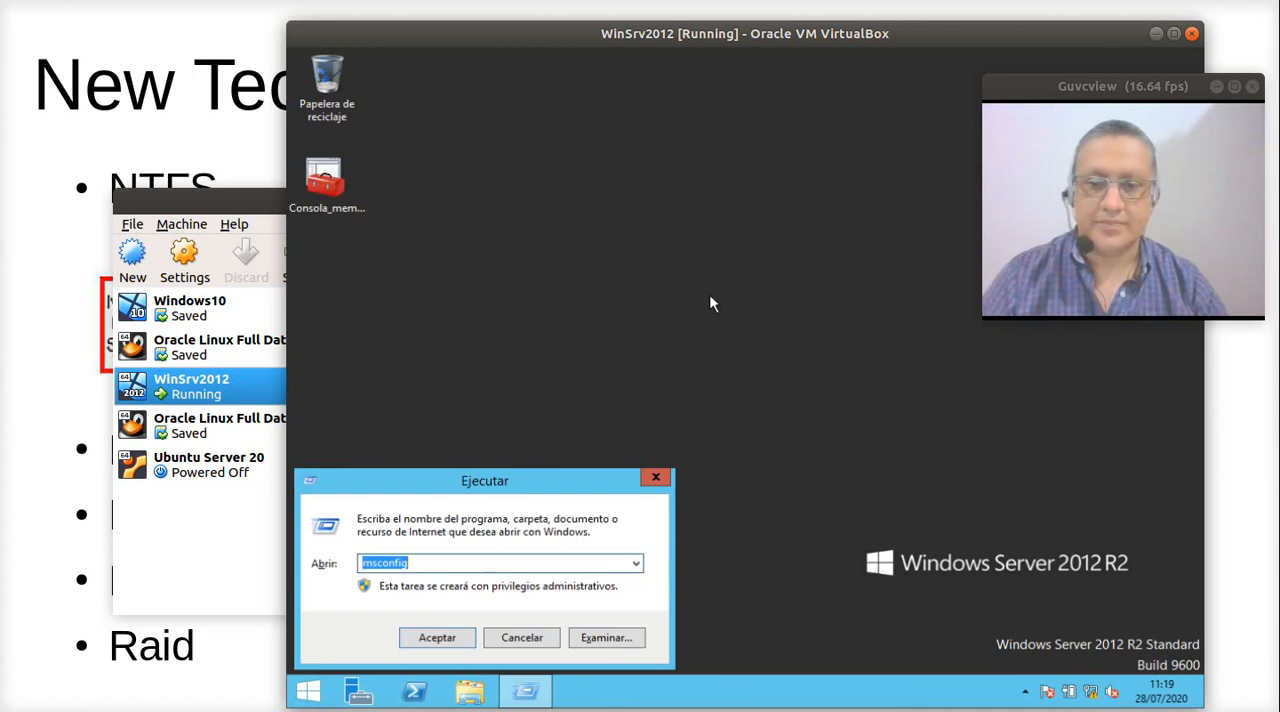
text(mmc)
key(Return)
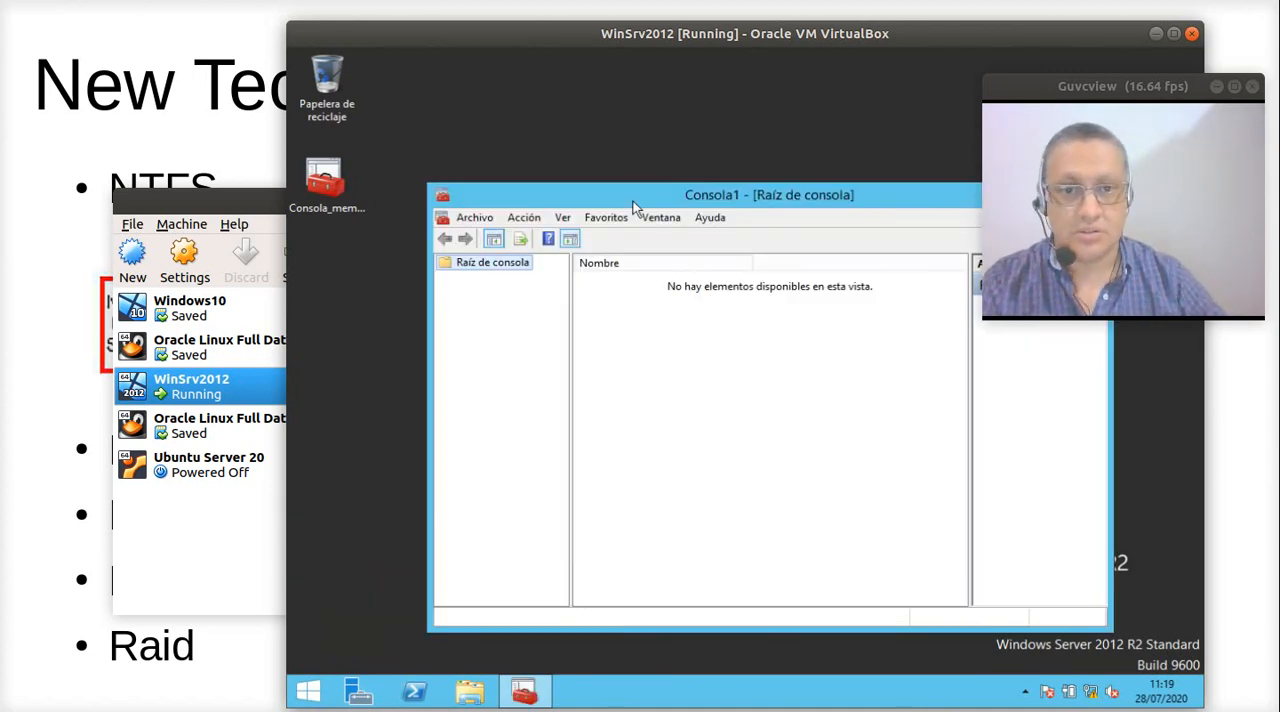
drag(633, 201, 578, 164)
right_click(438, 232)
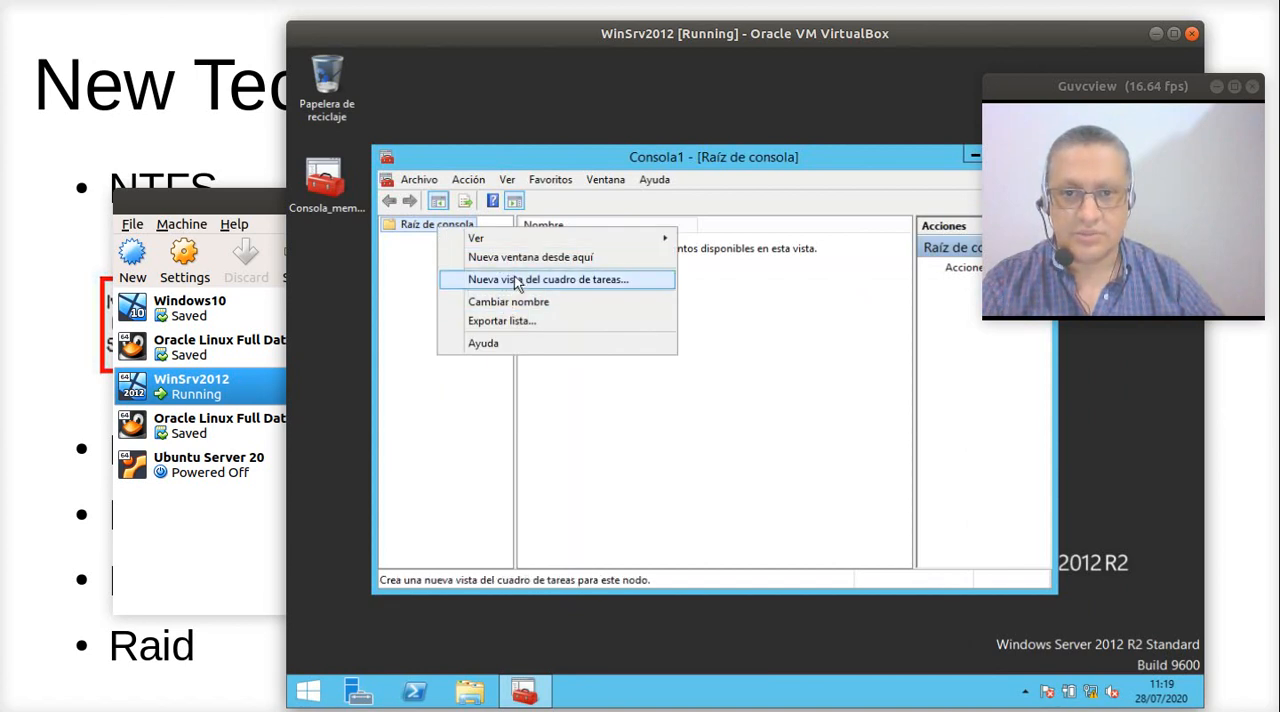
click(416, 224)
right_click(413, 223)
click(397, 247)
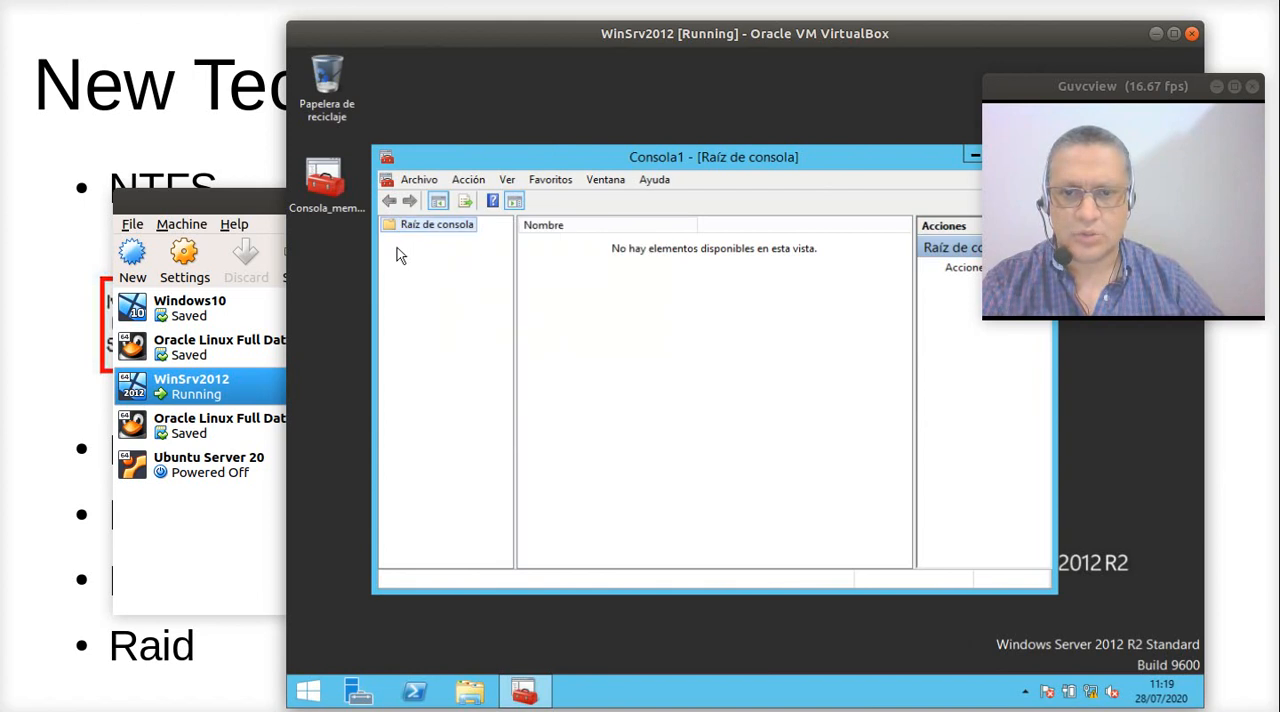
- Add the Administración de discos snap-in to the console, set to manage Este equipo
click(422, 182)
click(480, 282)
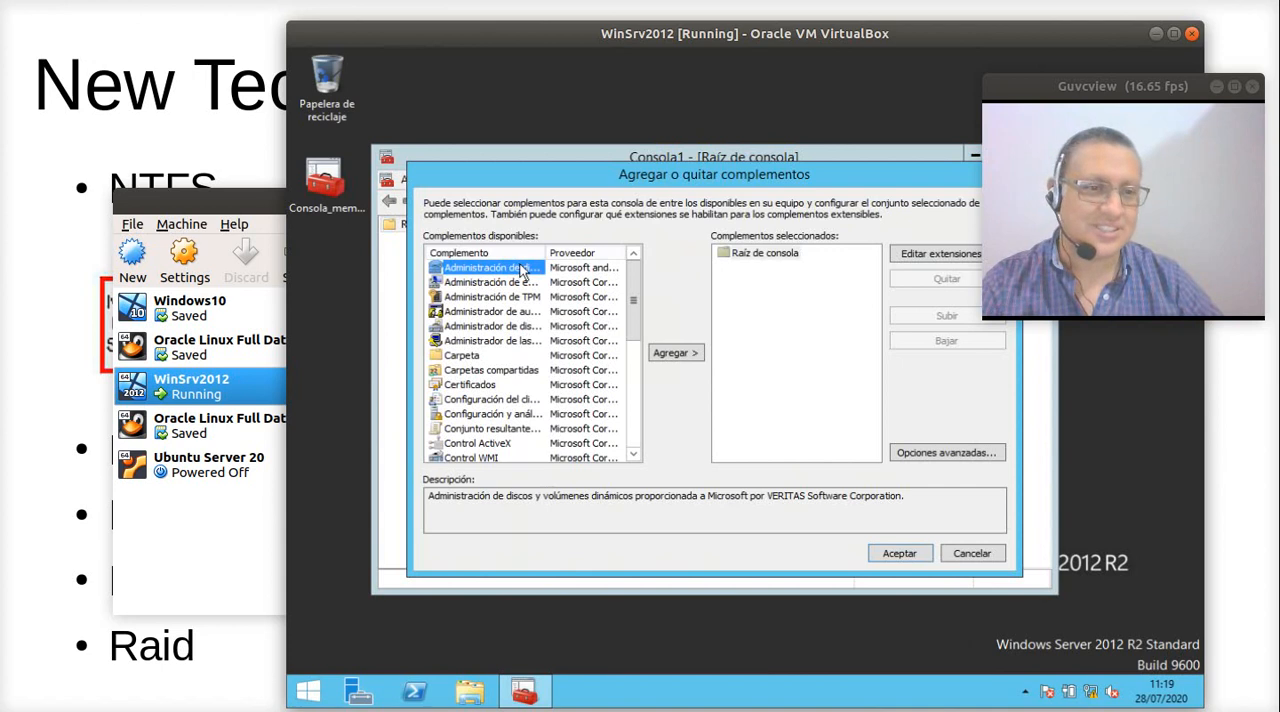
click(674, 352)
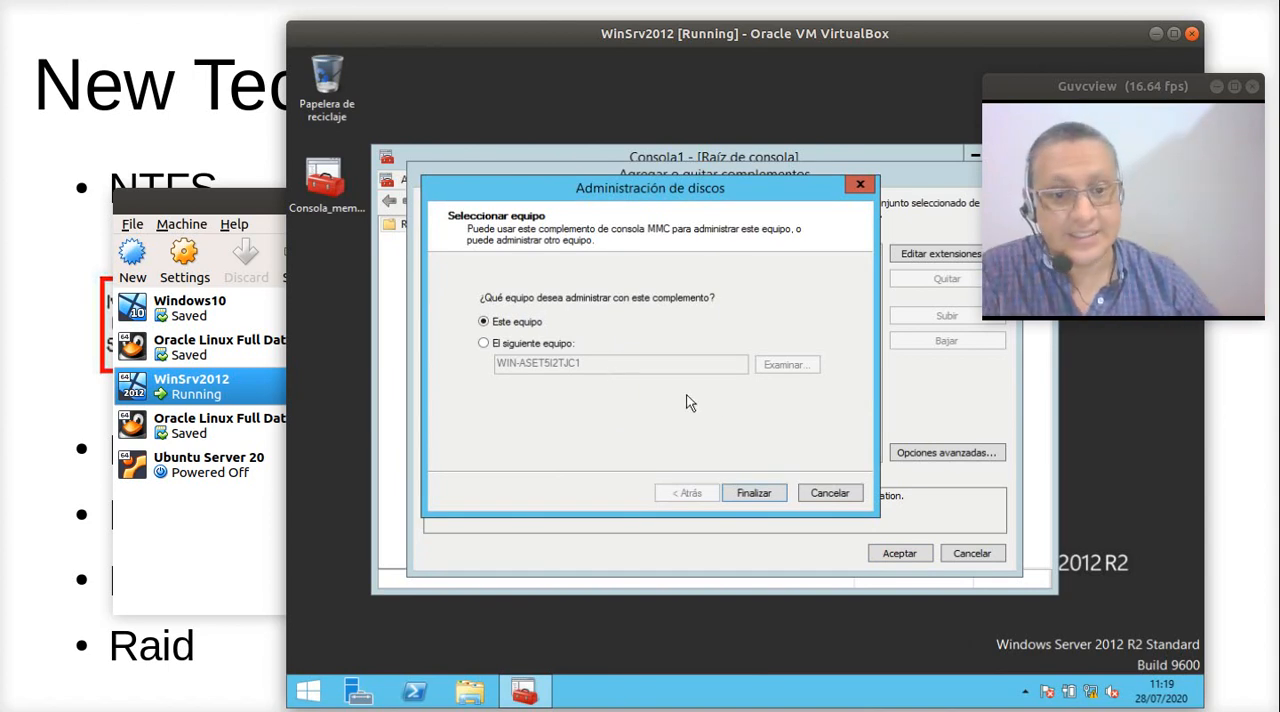
click(752, 493)
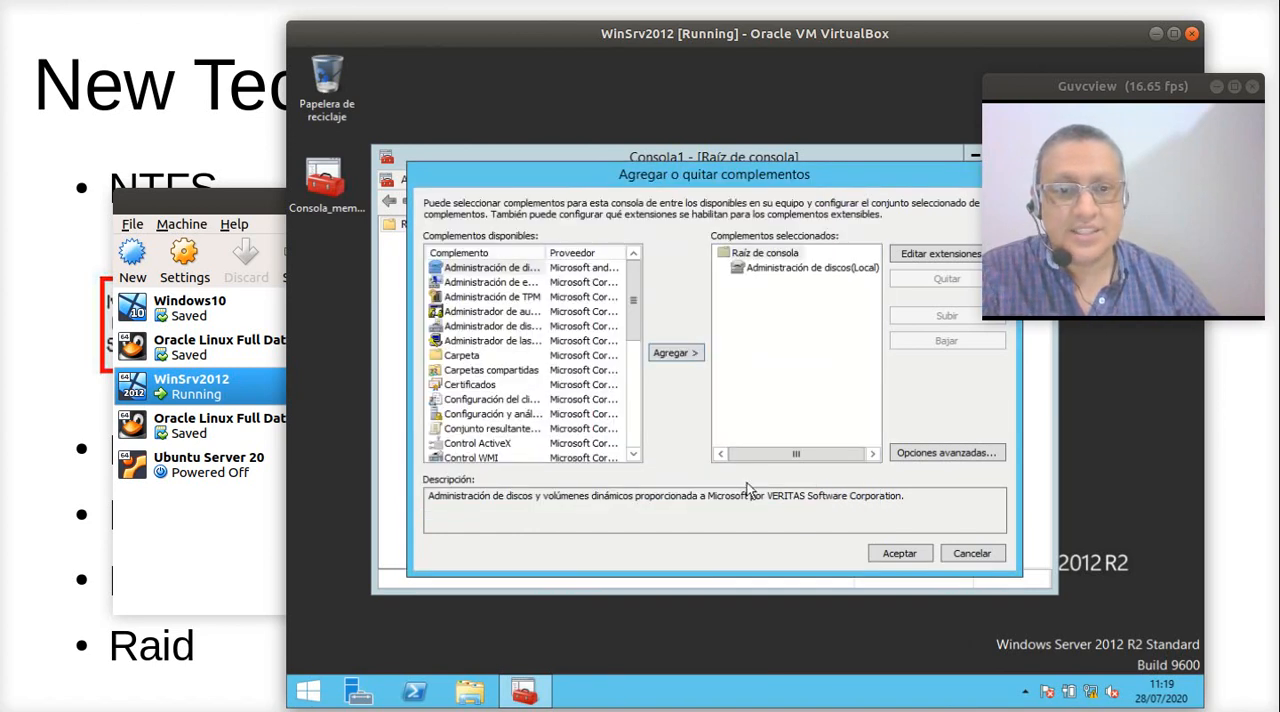
click(900, 553)
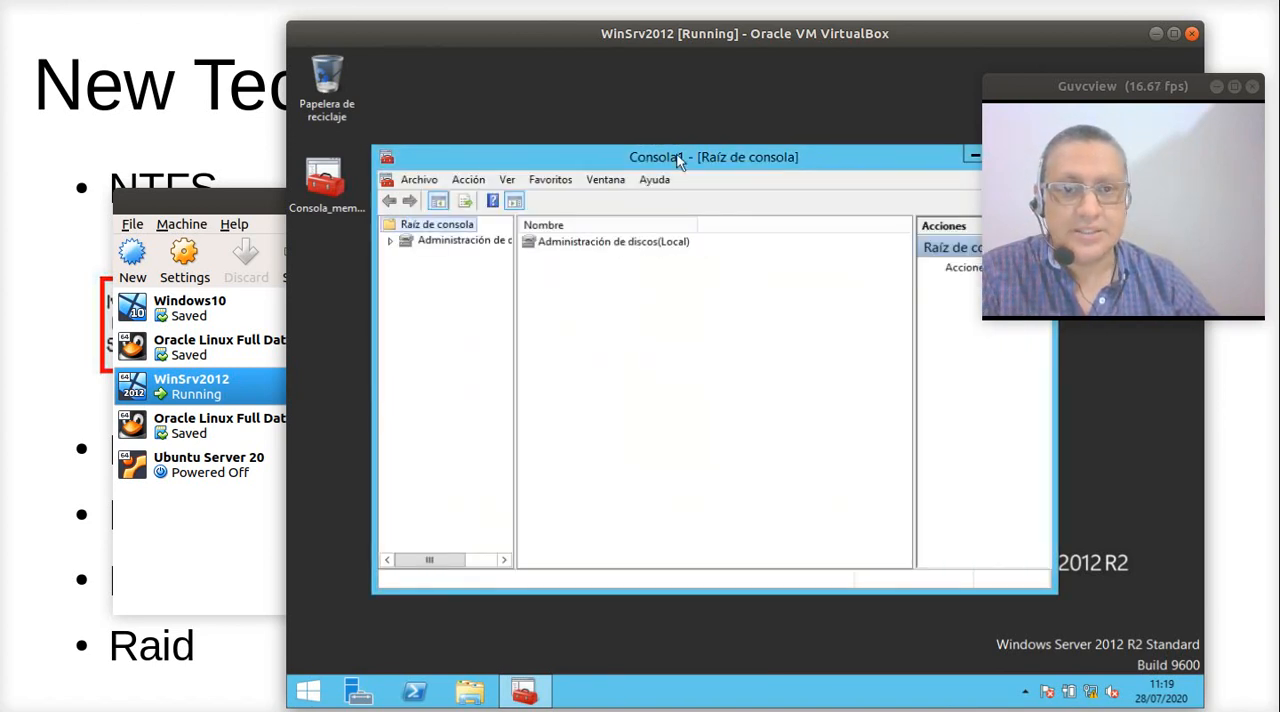
- Move the virtual machine window to the host screen's left side, and the console window to the guest desktop's upper-left corner
drag(650, 22, 403, 10)
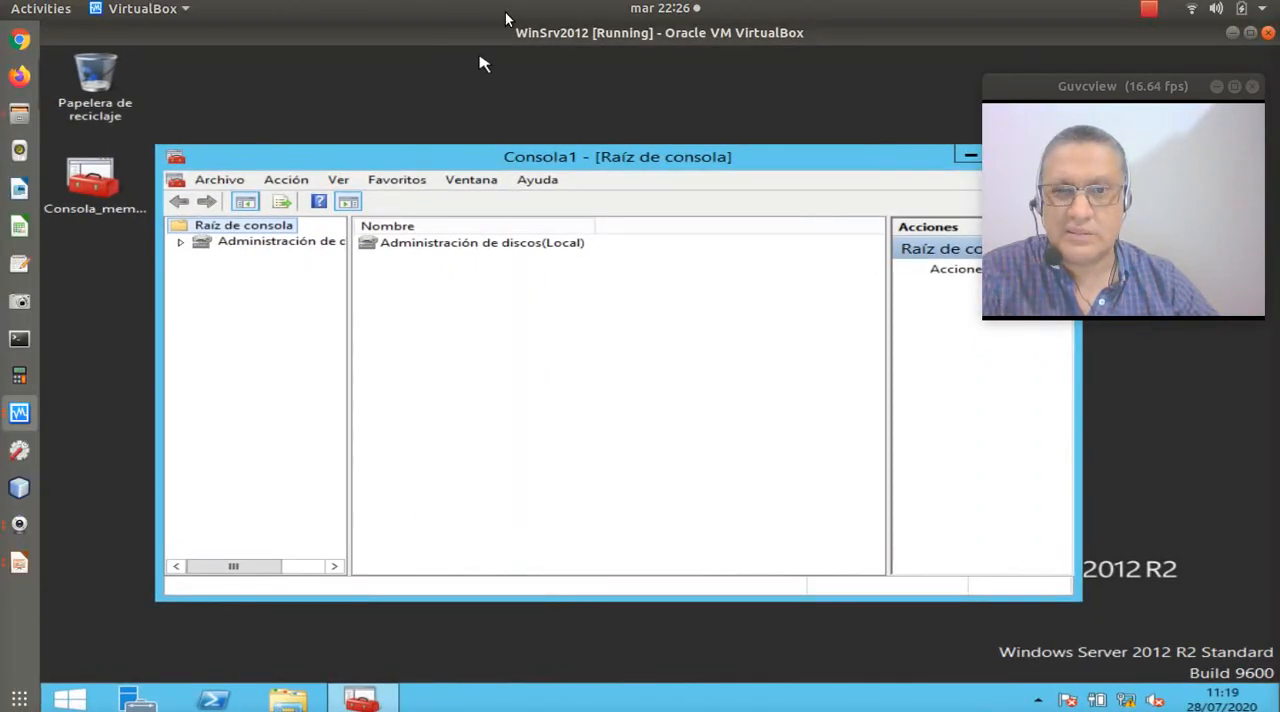
mouse_move(500, 27)
mouse_down()
mouse_move(537, 30)
mouse_move(489, 22)
mouse_up()
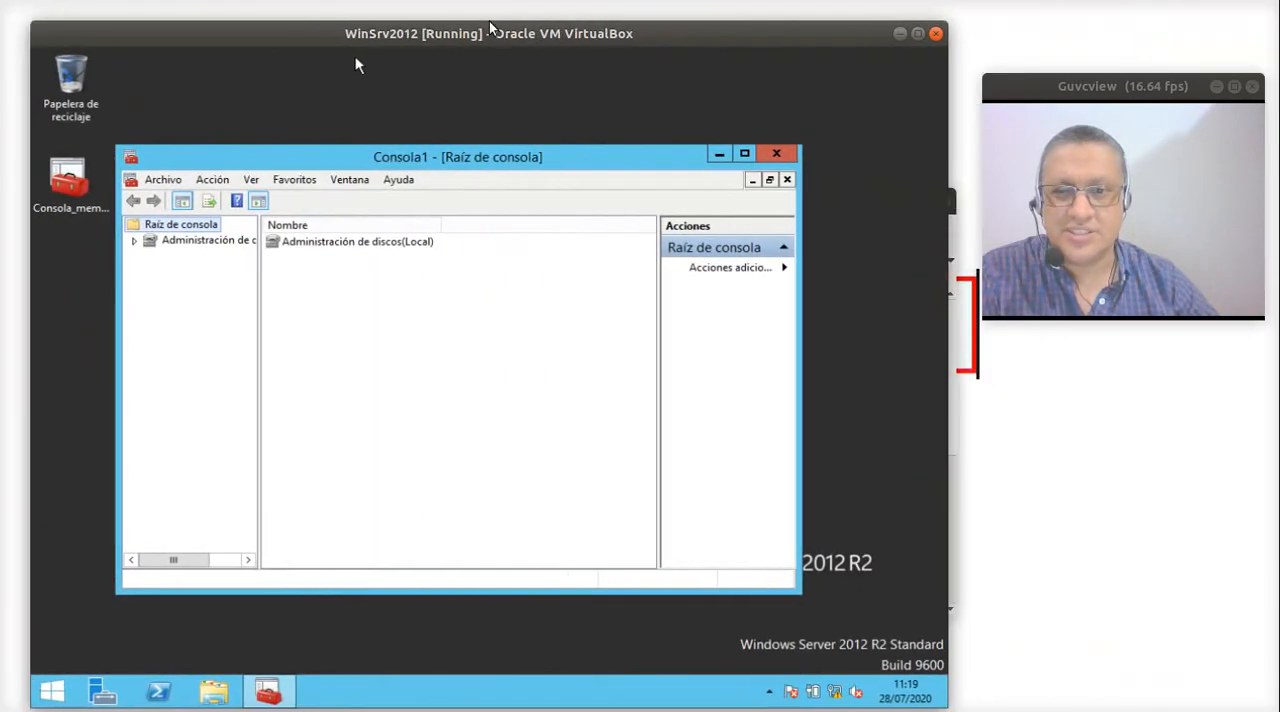
double_click(449, 147)
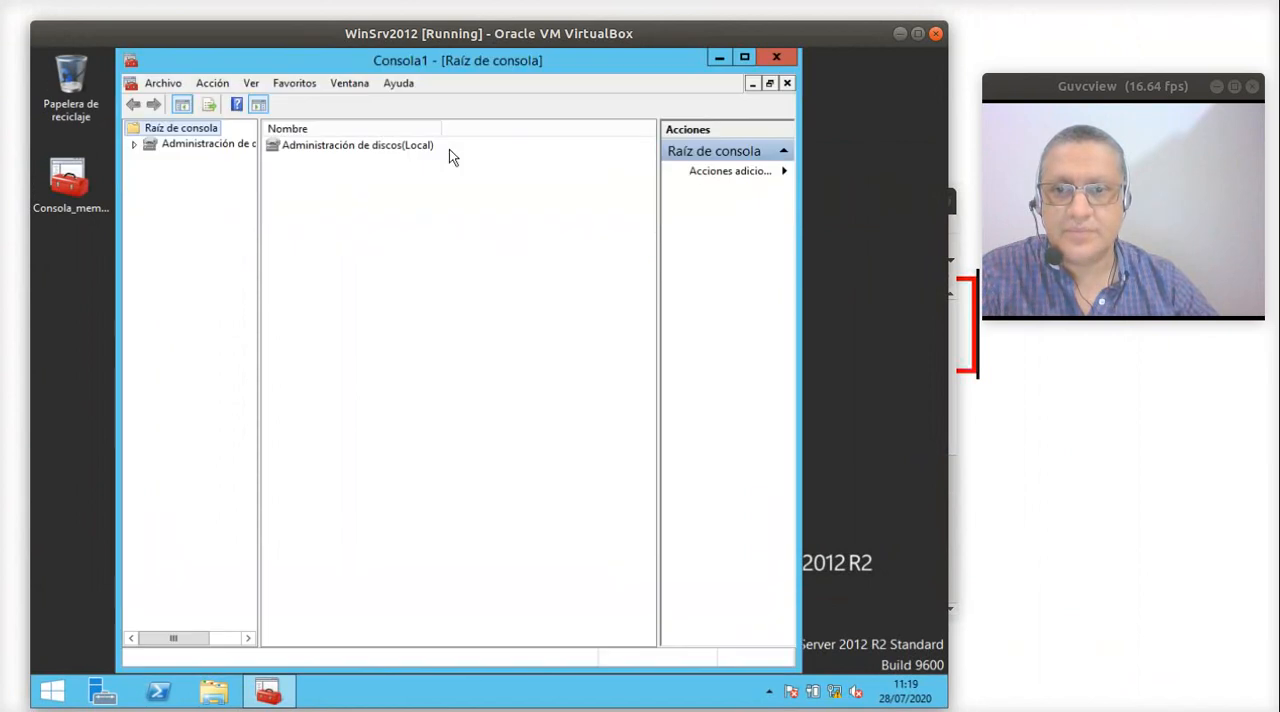
click(385, 149)
double_click(398, 62)
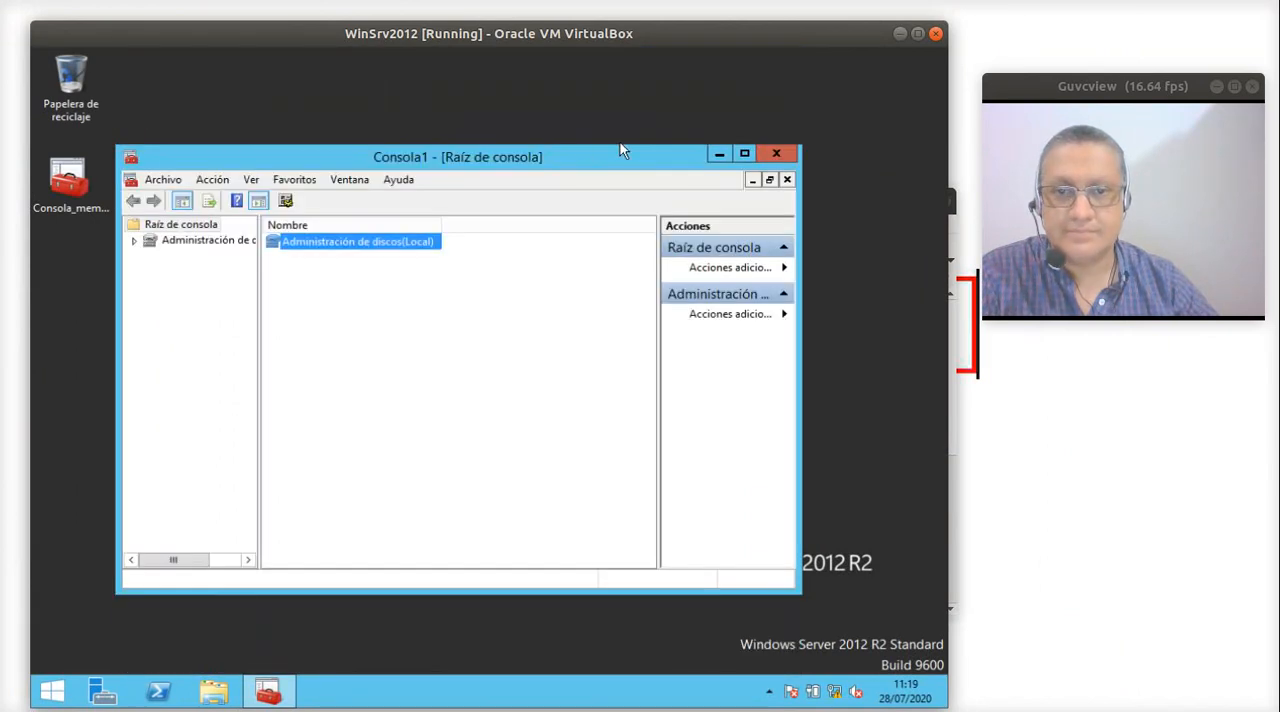
drag(562, 153, 496, 74)
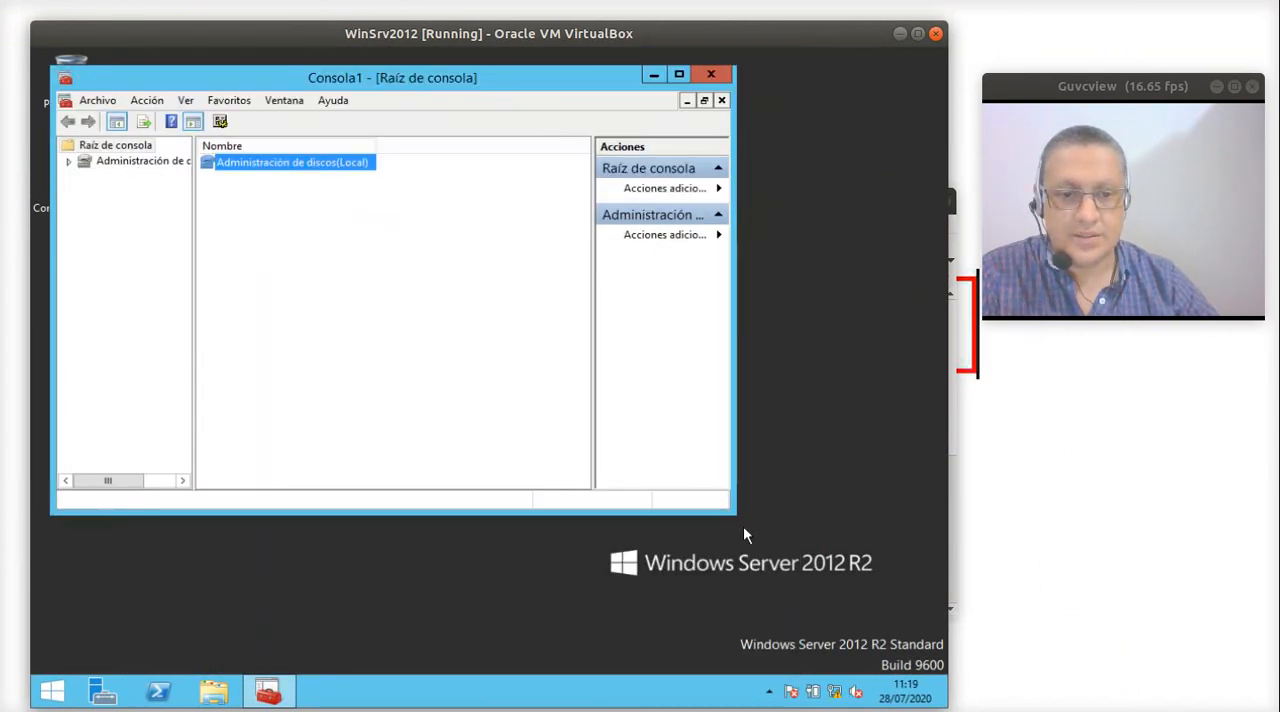
- Enlarge the console window, open Administración de discos, and inspect the partitions on Disco 0 and Disco 1
drag(735, 512, 906, 646)
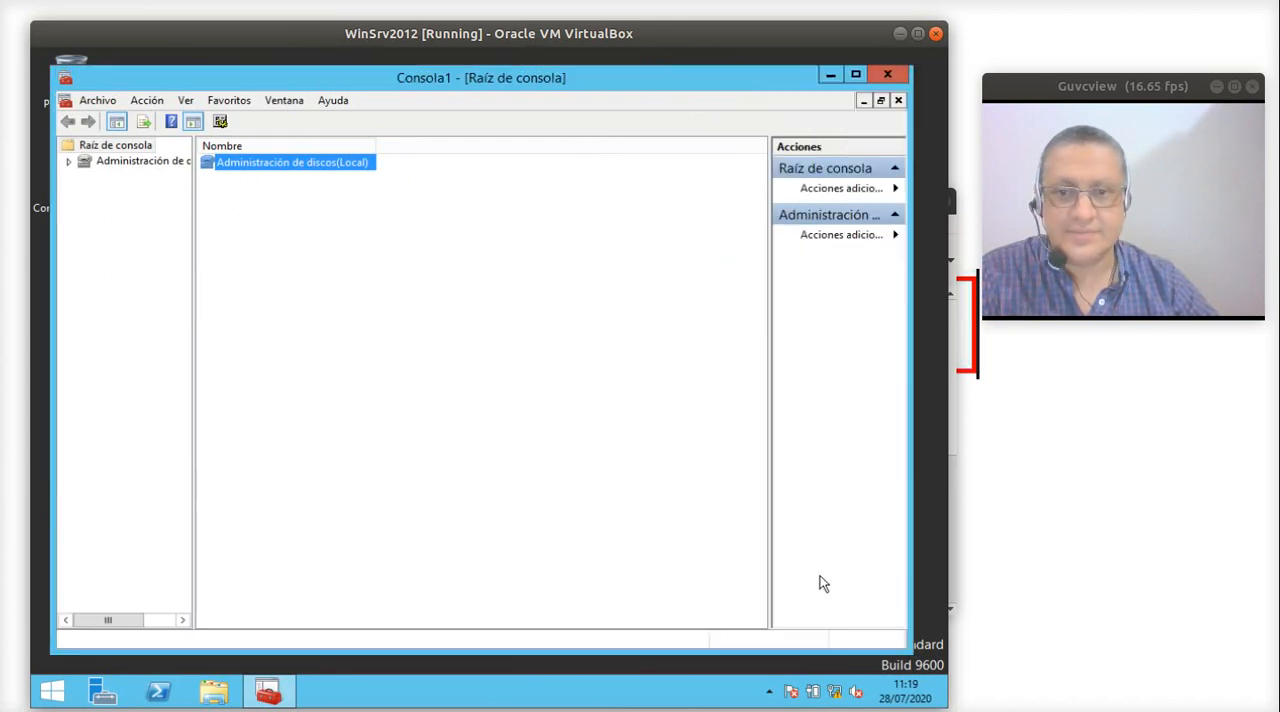
double_click(205, 161)
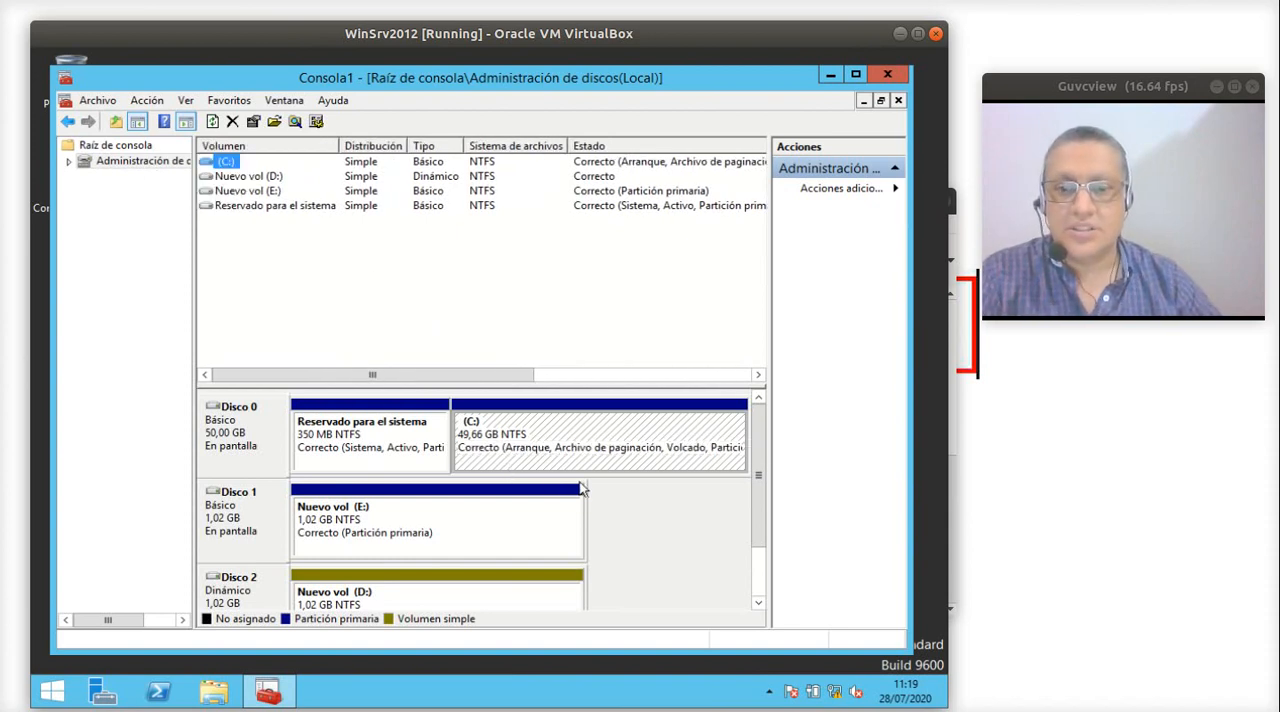
click(349, 450)
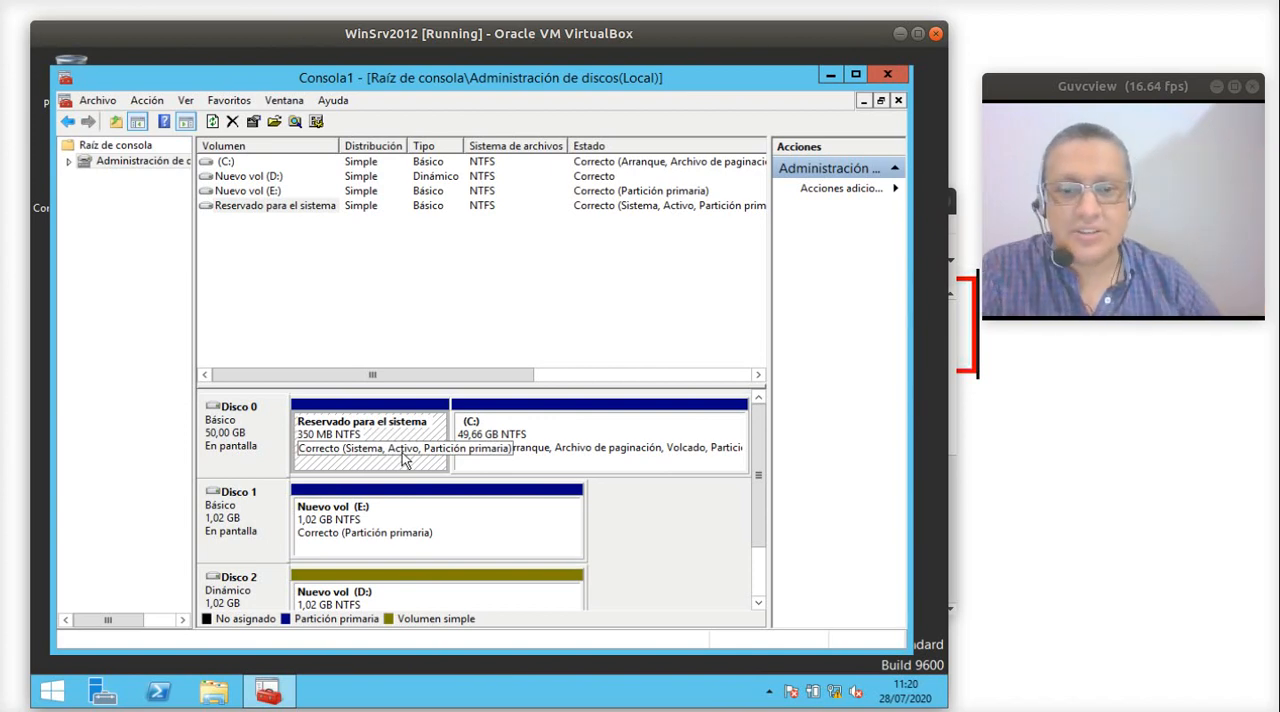
click(586, 440)
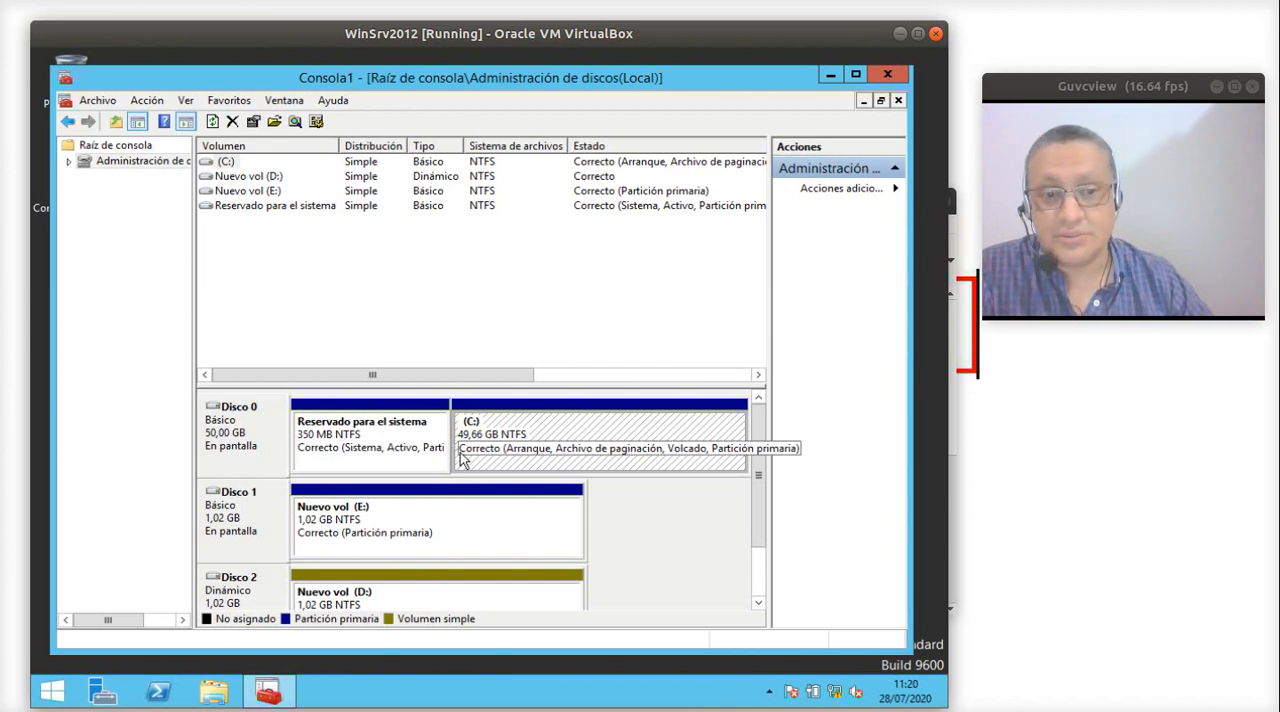
click(448, 520)
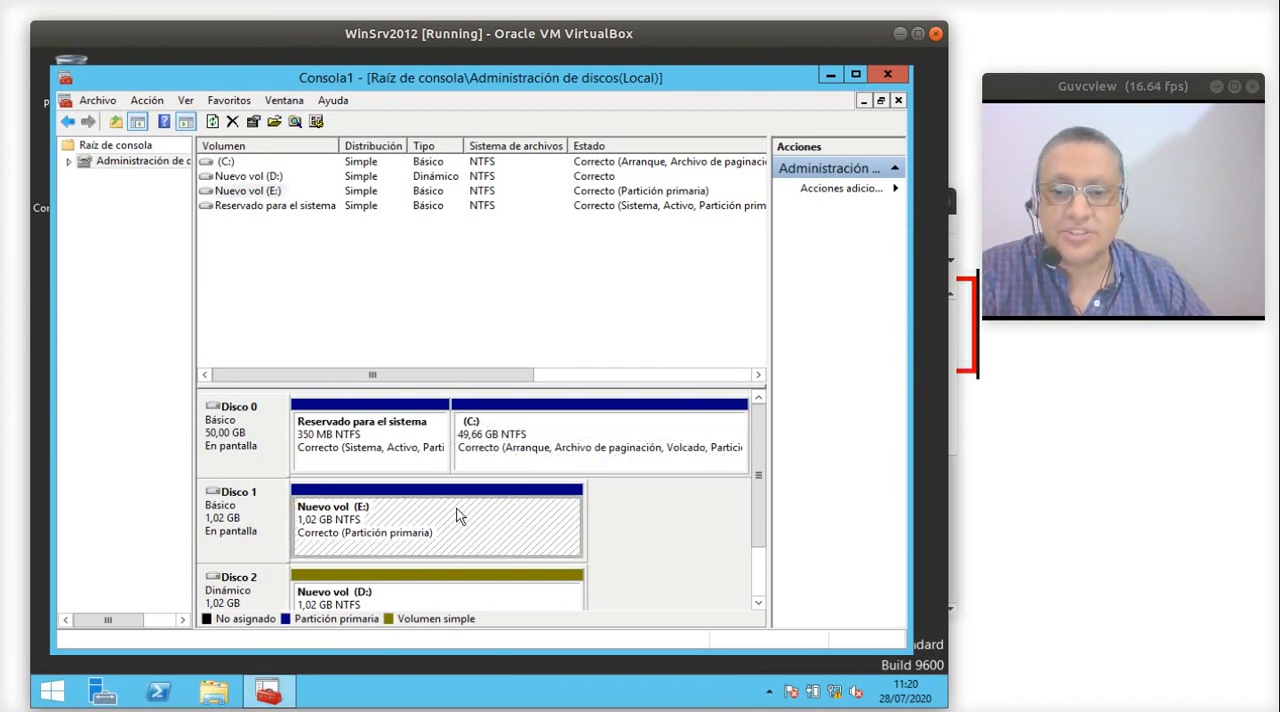
- Delete the volume D: on Disco 2 and the volume E: on Disco 1
right_click(449, 595)
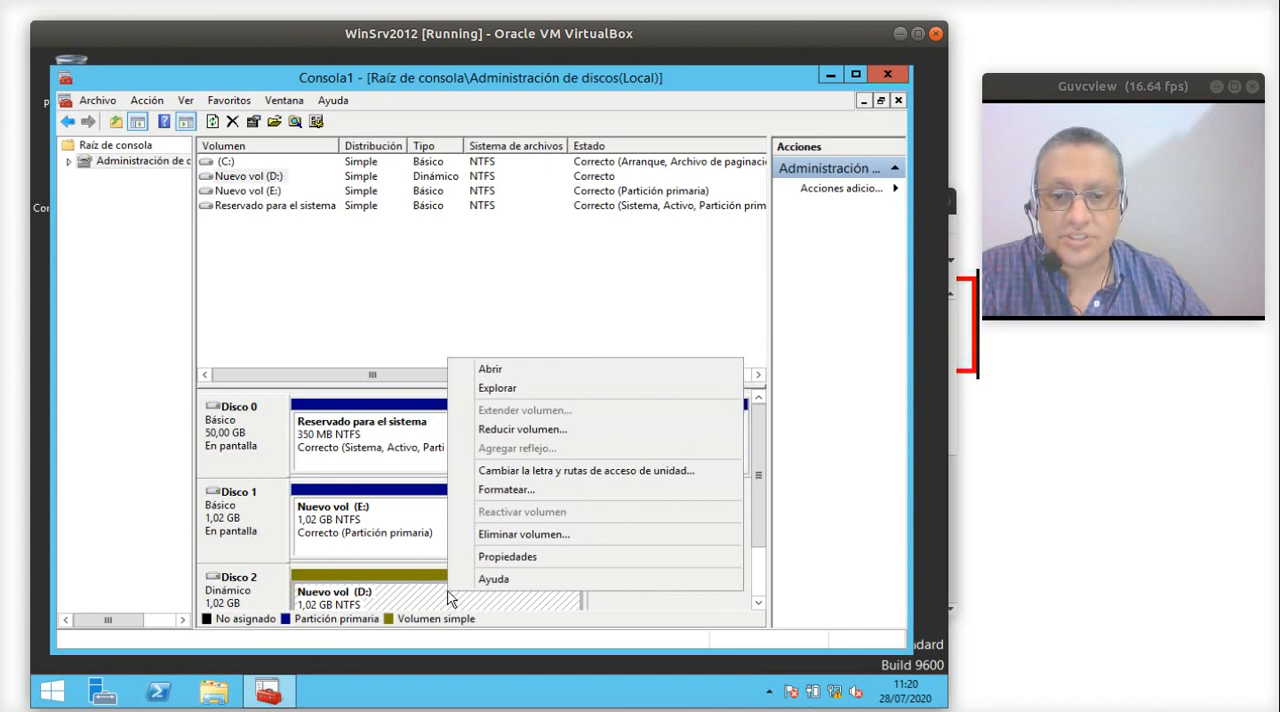
click(529, 533)
click(572, 432)
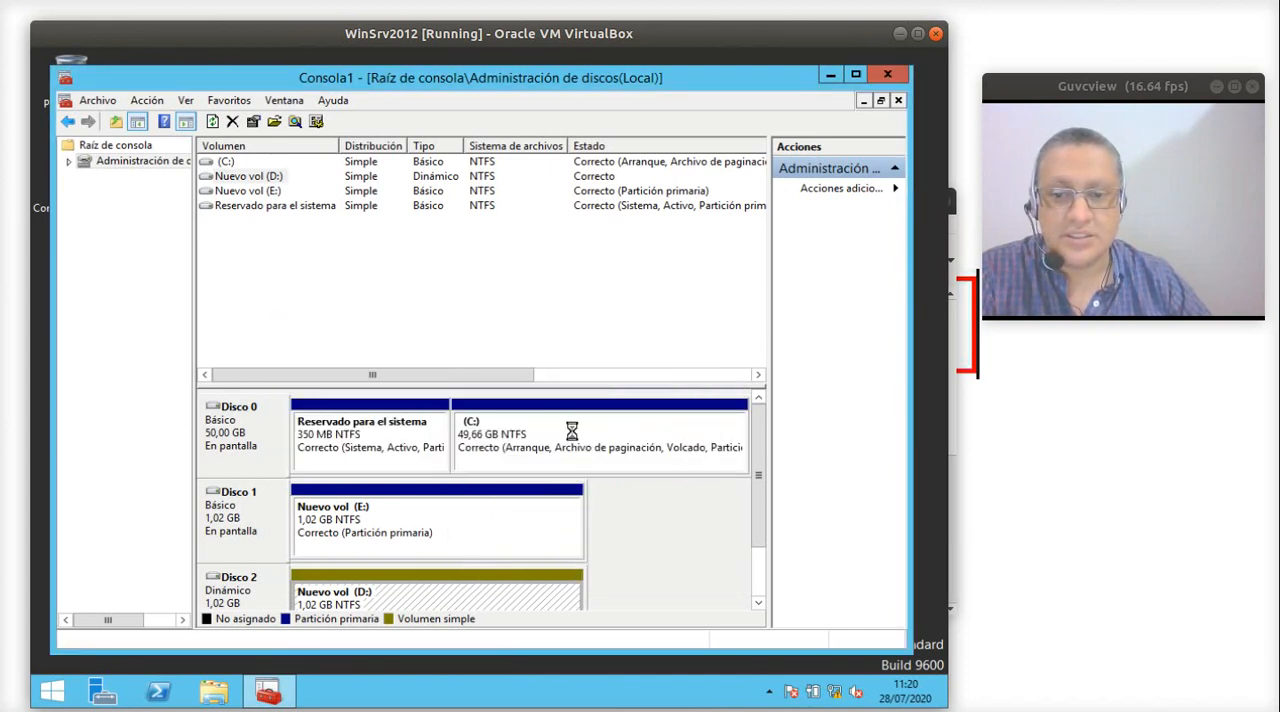
right_click(465, 515)
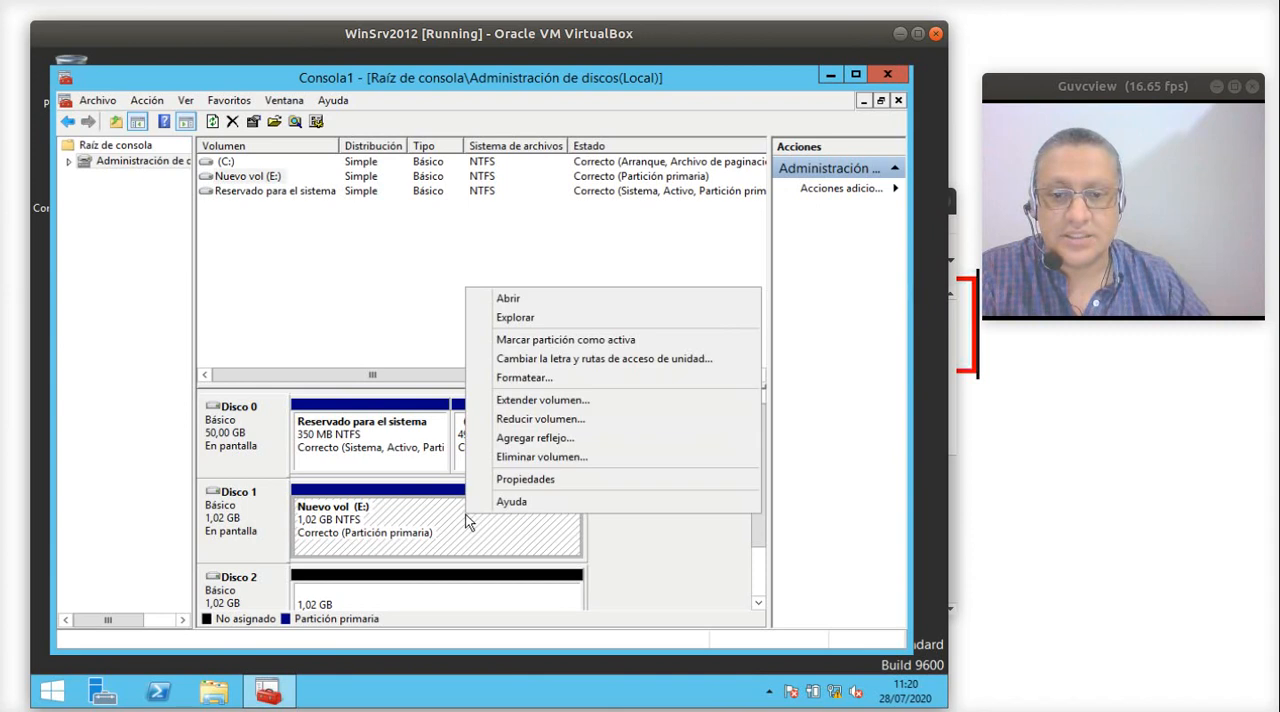
click(555, 455)
click(573, 434)
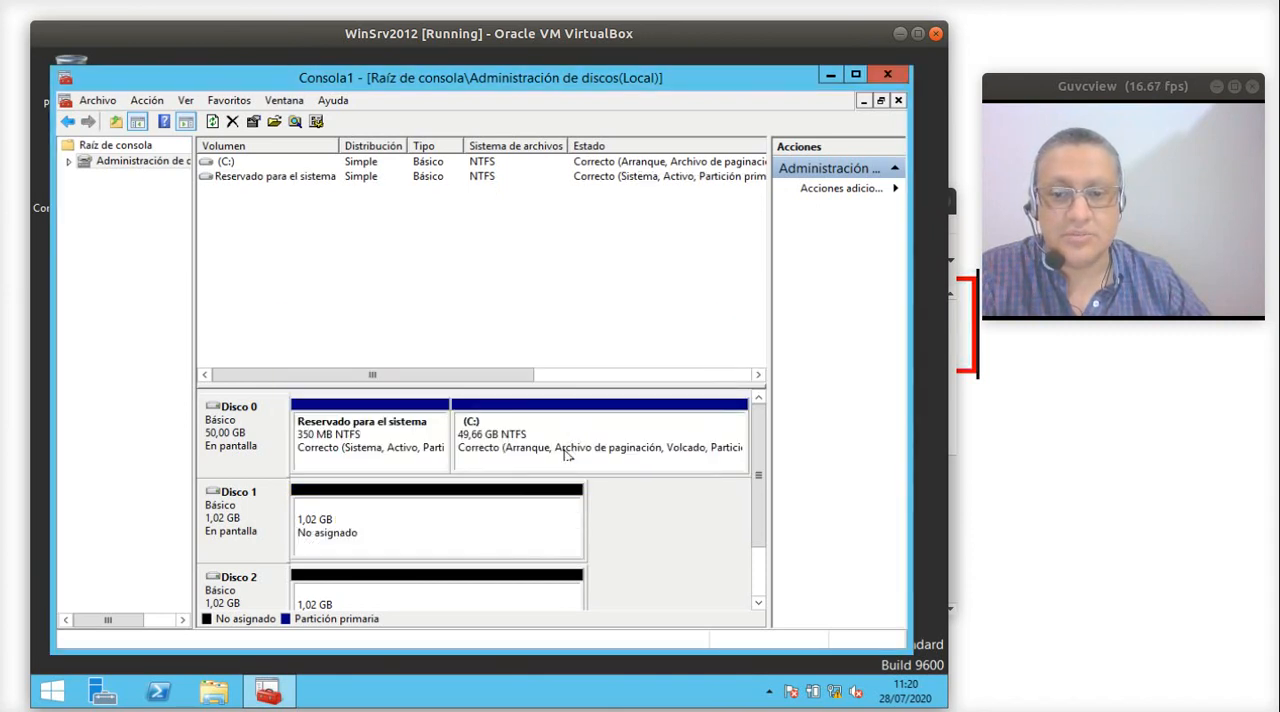
- Check Disco 1 and Disco 2, close the console without saving its configuration, and open Este equipo to view the drives
drag(757, 453, 754, 509)
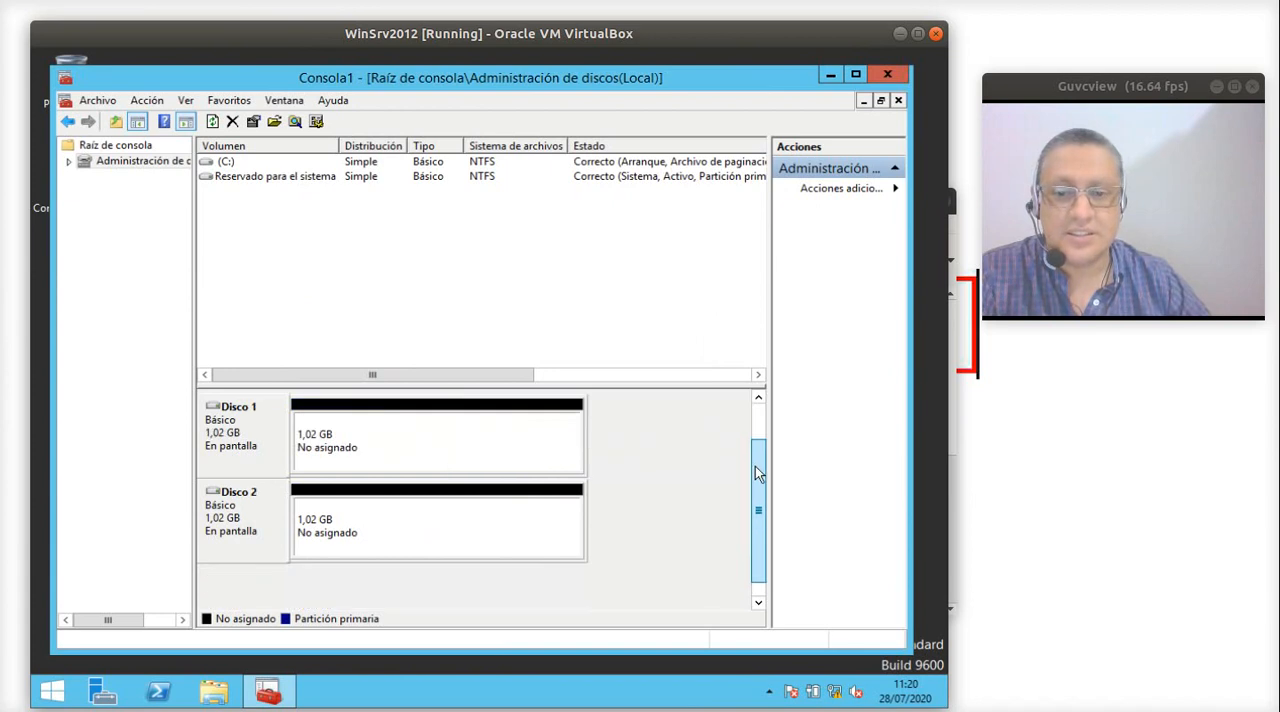
click(240, 437)
click(888, 73)
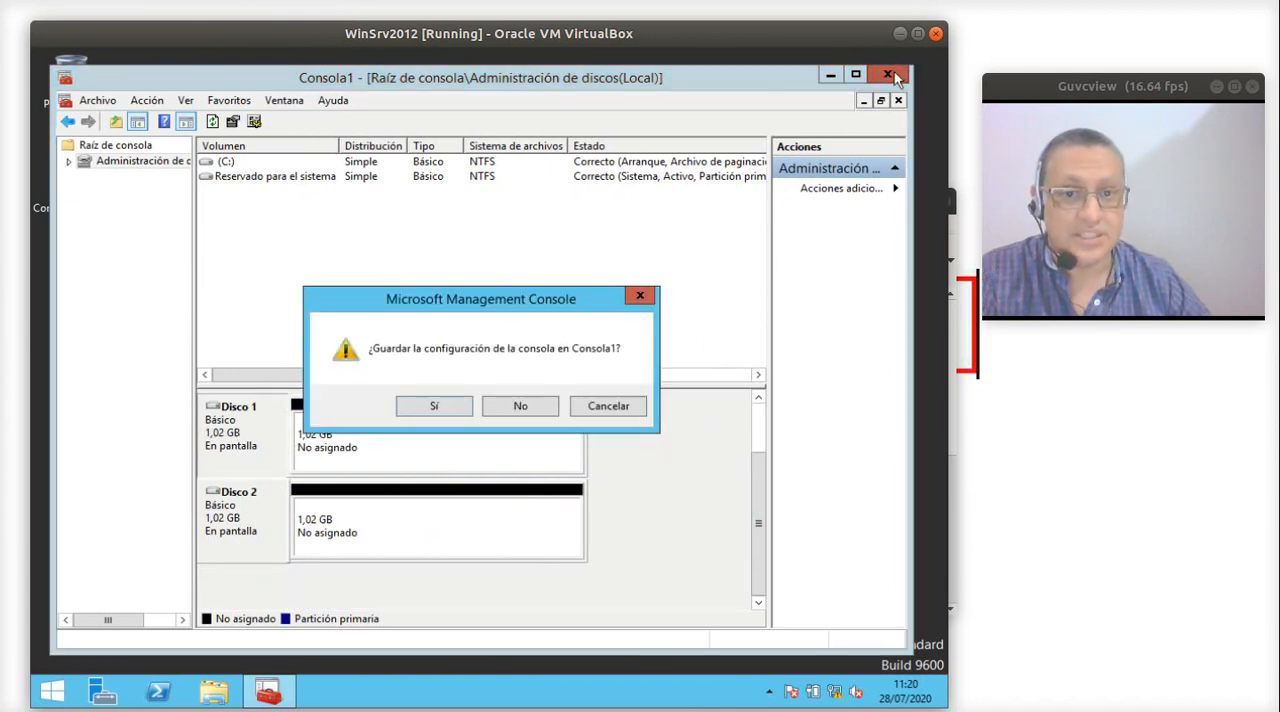
click(546, 410)
key(super+e)
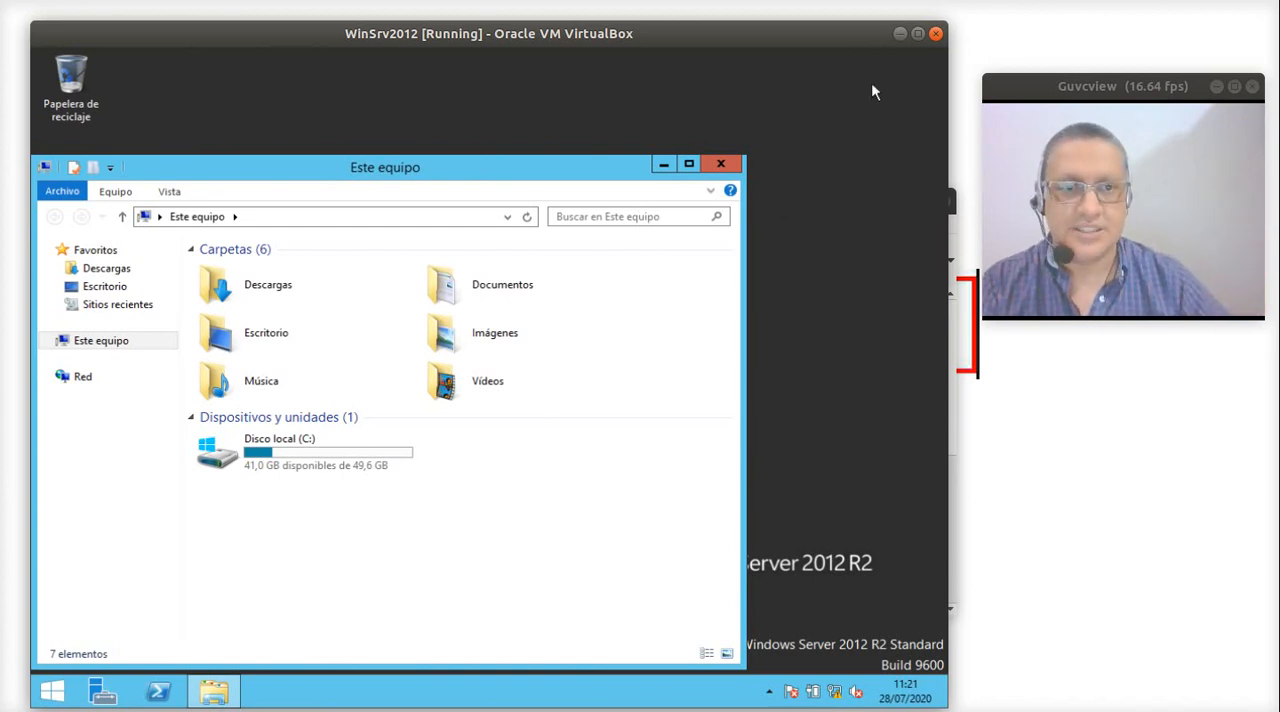
- Close the WinSrv2012 virtual machine with the option to power off the machine
click(936, 34)
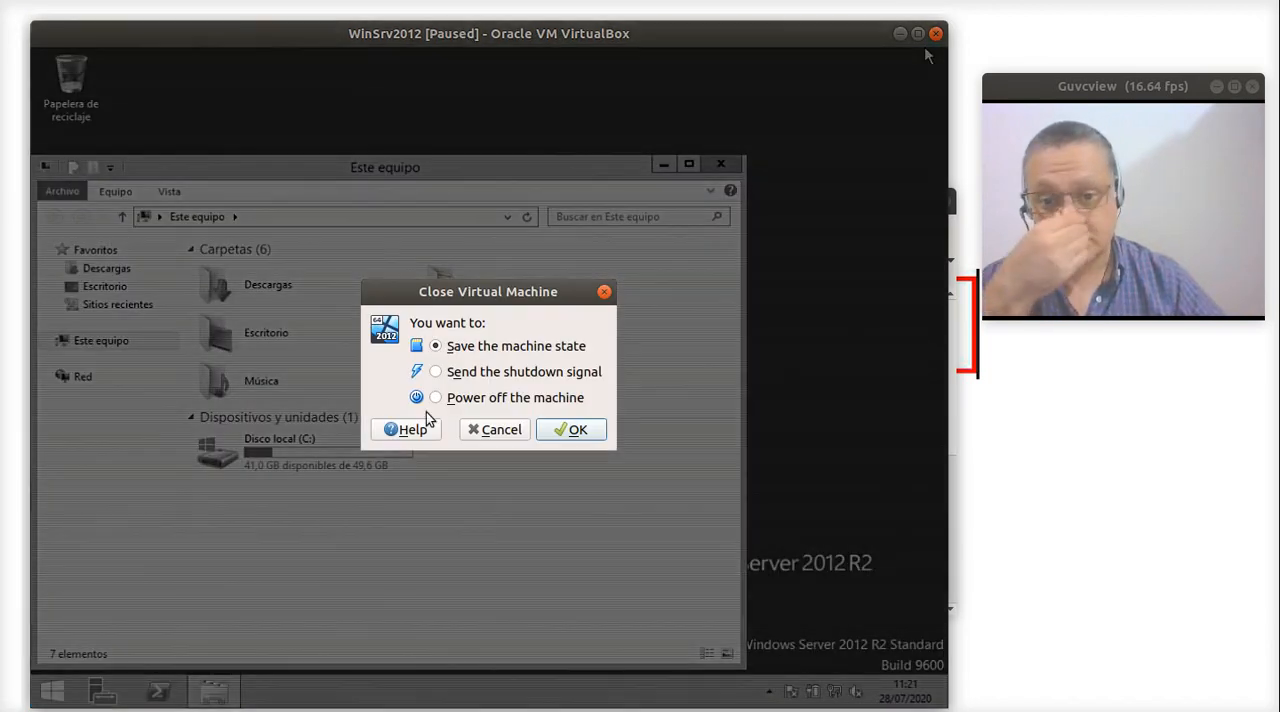
click(490, 404)
click(550, 428)
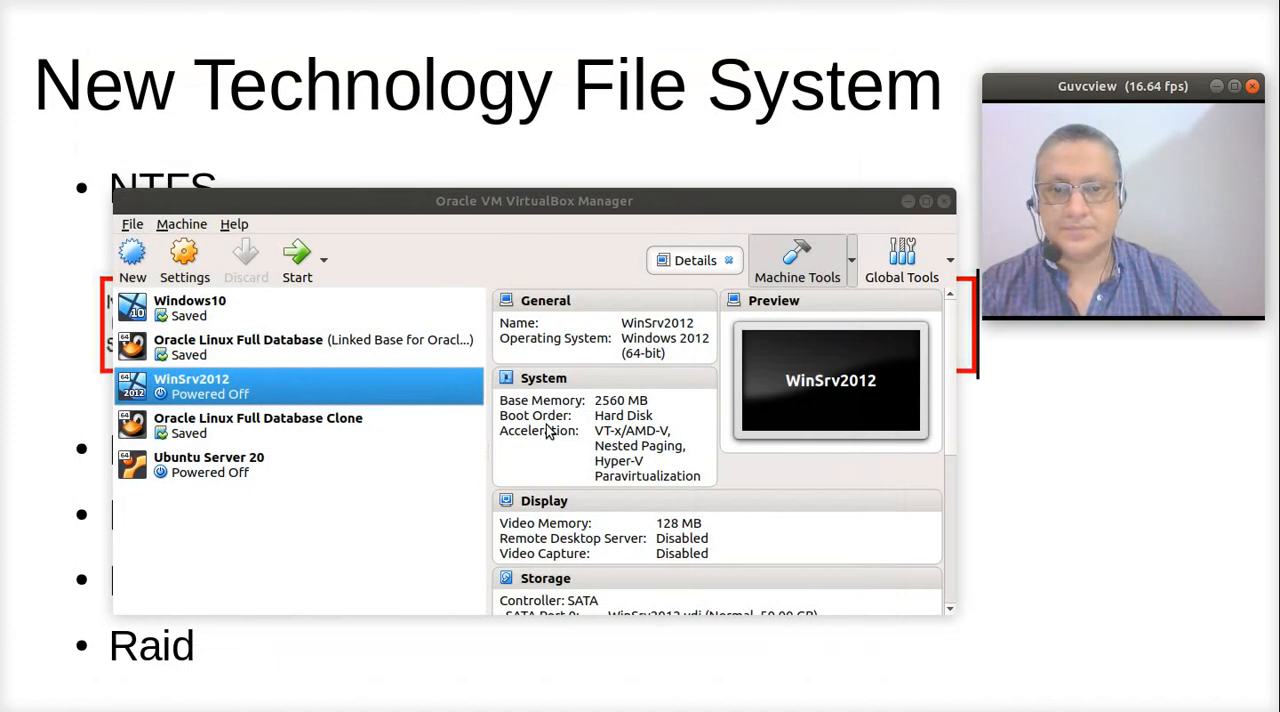
- Open the storage settings of WinSrv2012 and compare the attributes of NewVirtualDisk1.vdi and NewVirtualDisk2.vdi
click(184, 258)
click(286, 332)
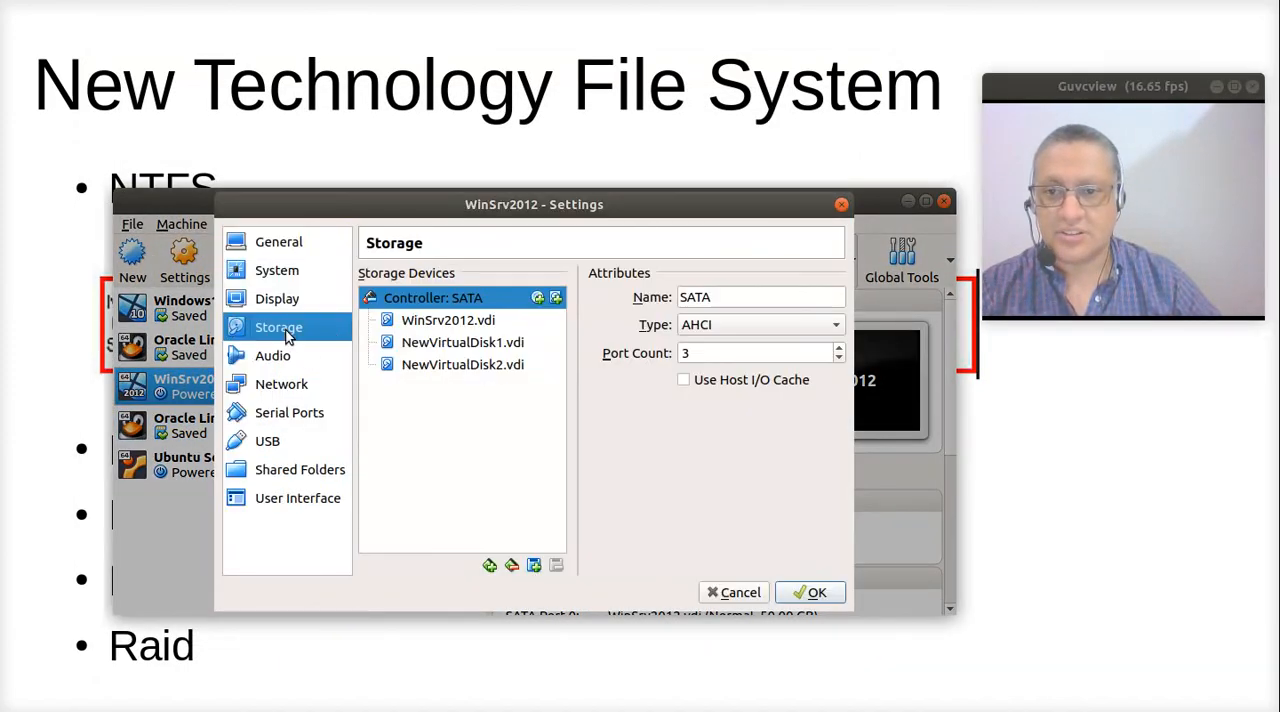
click(442, 345)
click(448, 365)
click(450, 344)
click(452, 362)
click(453, 340)
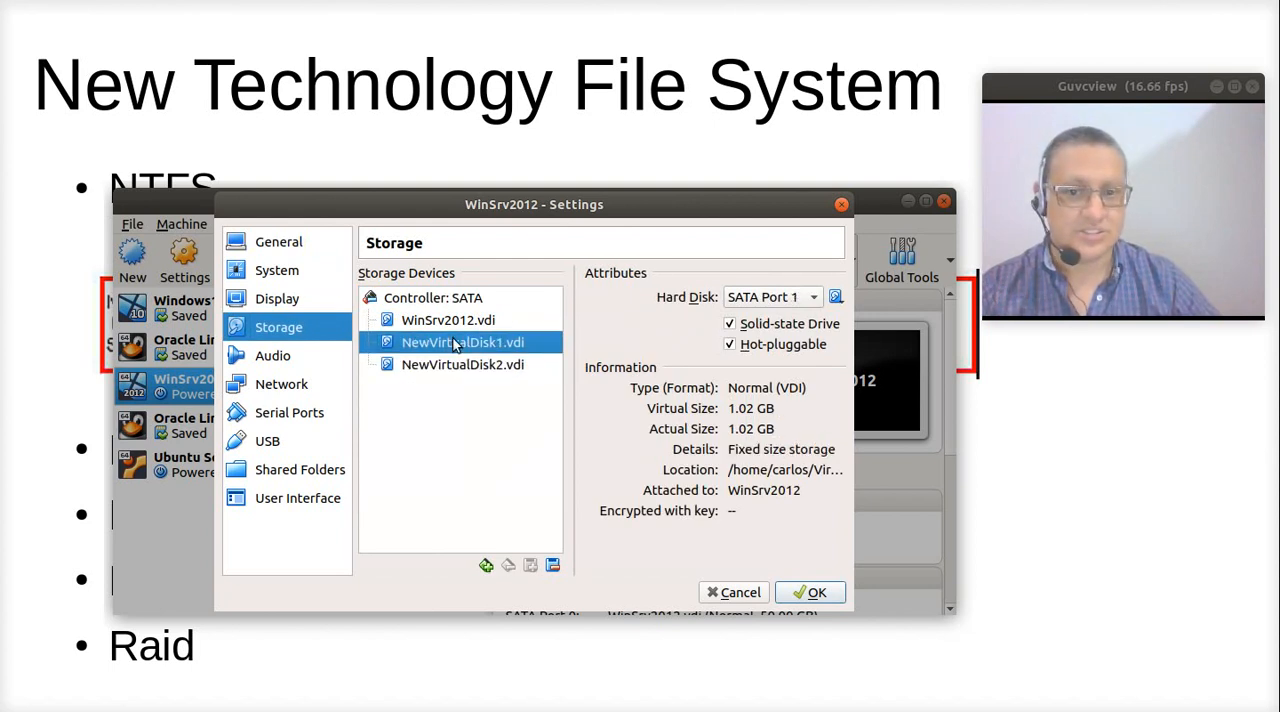
click(451, 364)
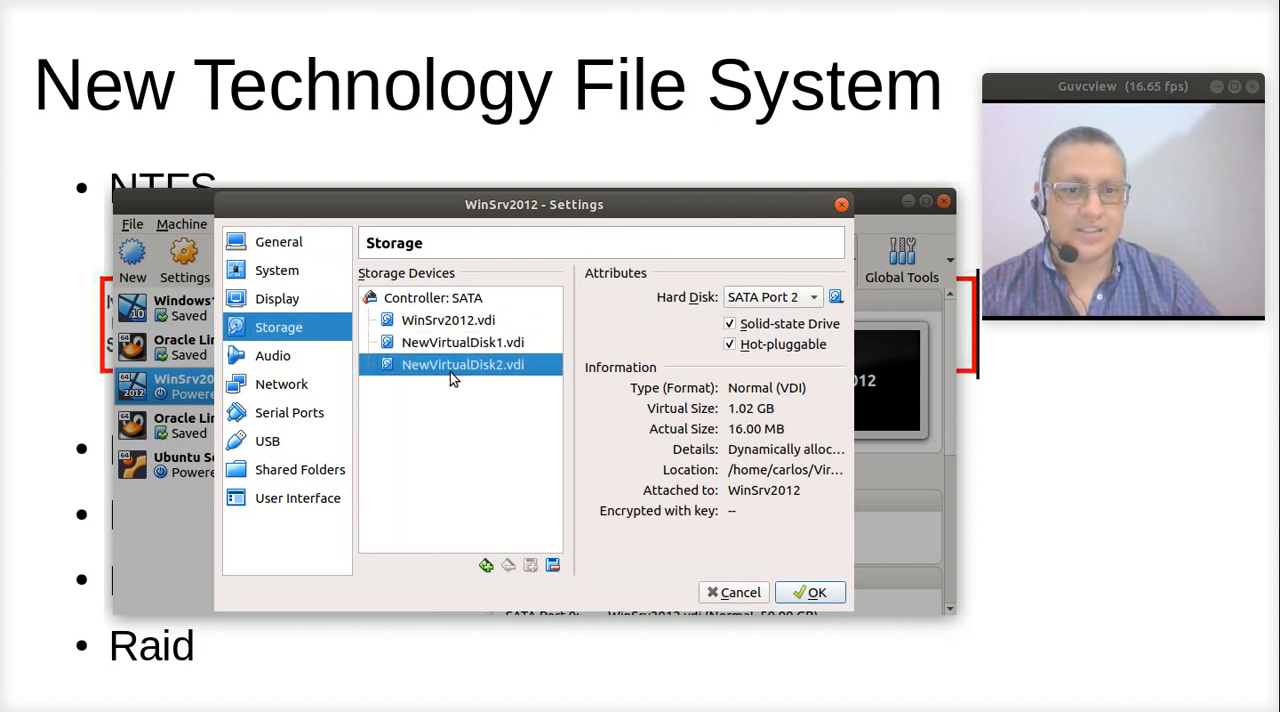
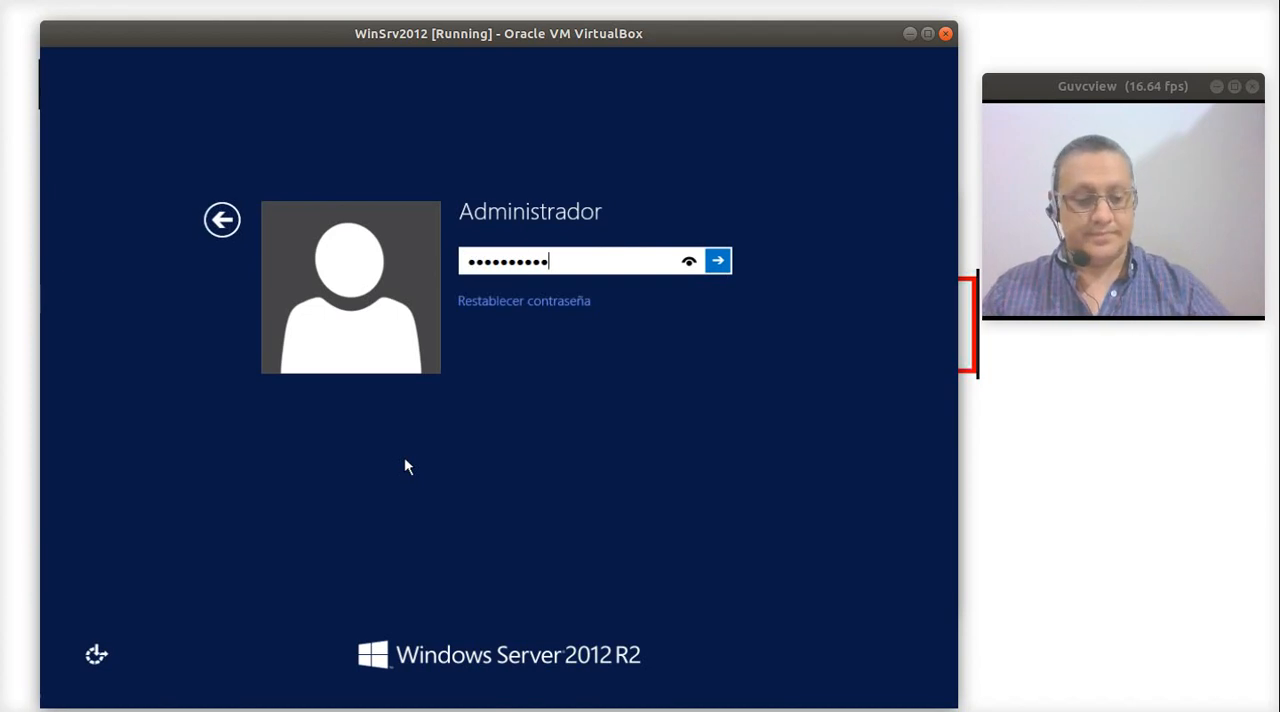
- Finish signing in to the server and record the unexpected shutdown with problem ID "asdfas" and comment "asfasdf asdfasdf"
key(Return)
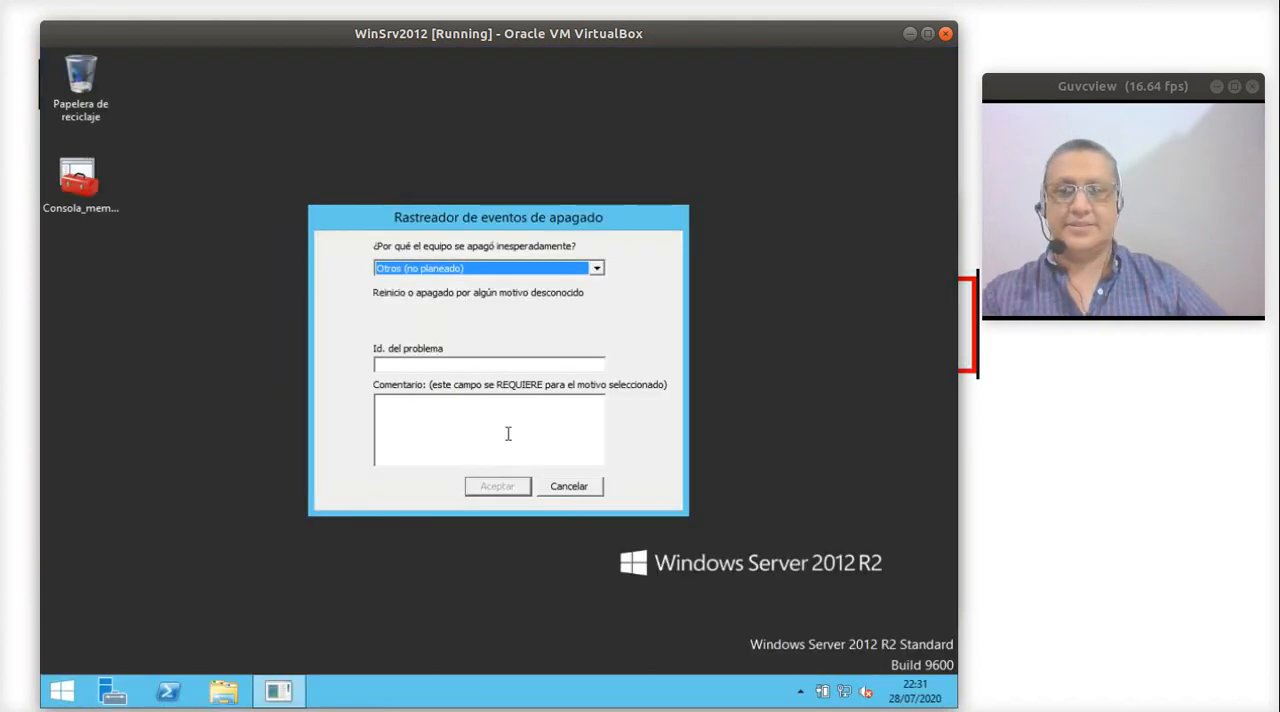
click(432, 363)
text(asdfas)
key(Tab)
text(asdfasdf asdfasdf)
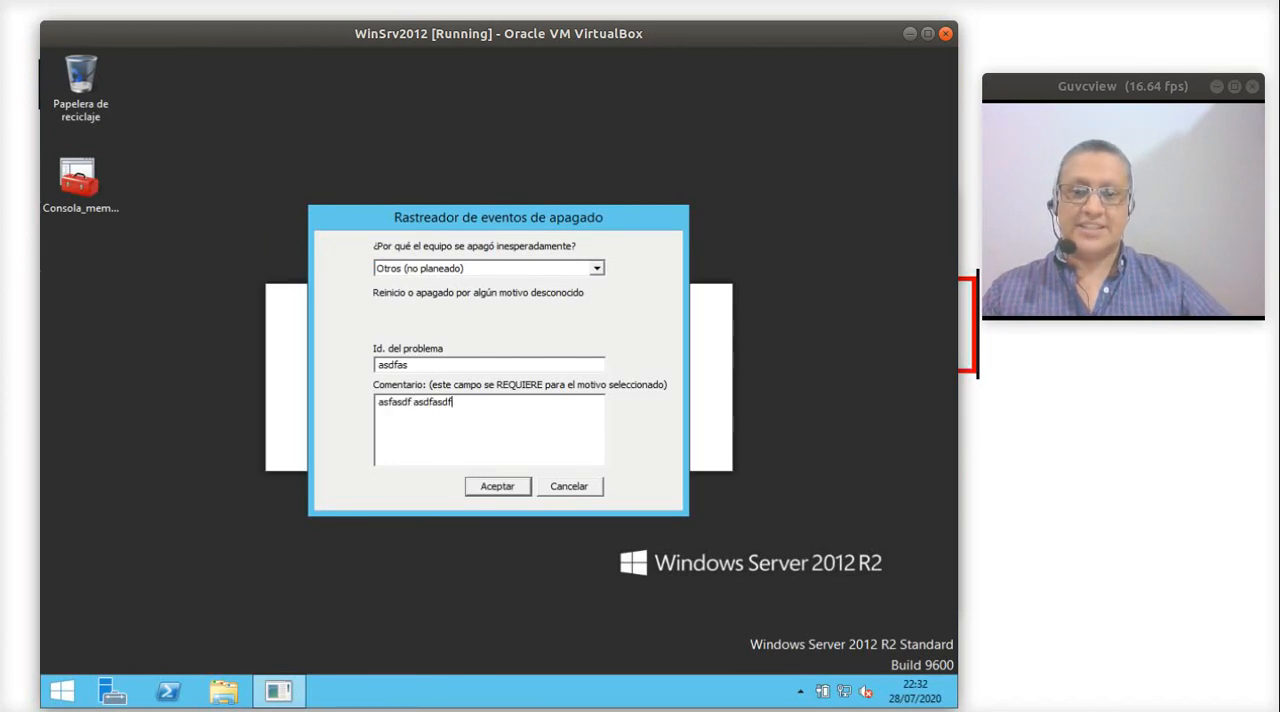
click(484, 488)
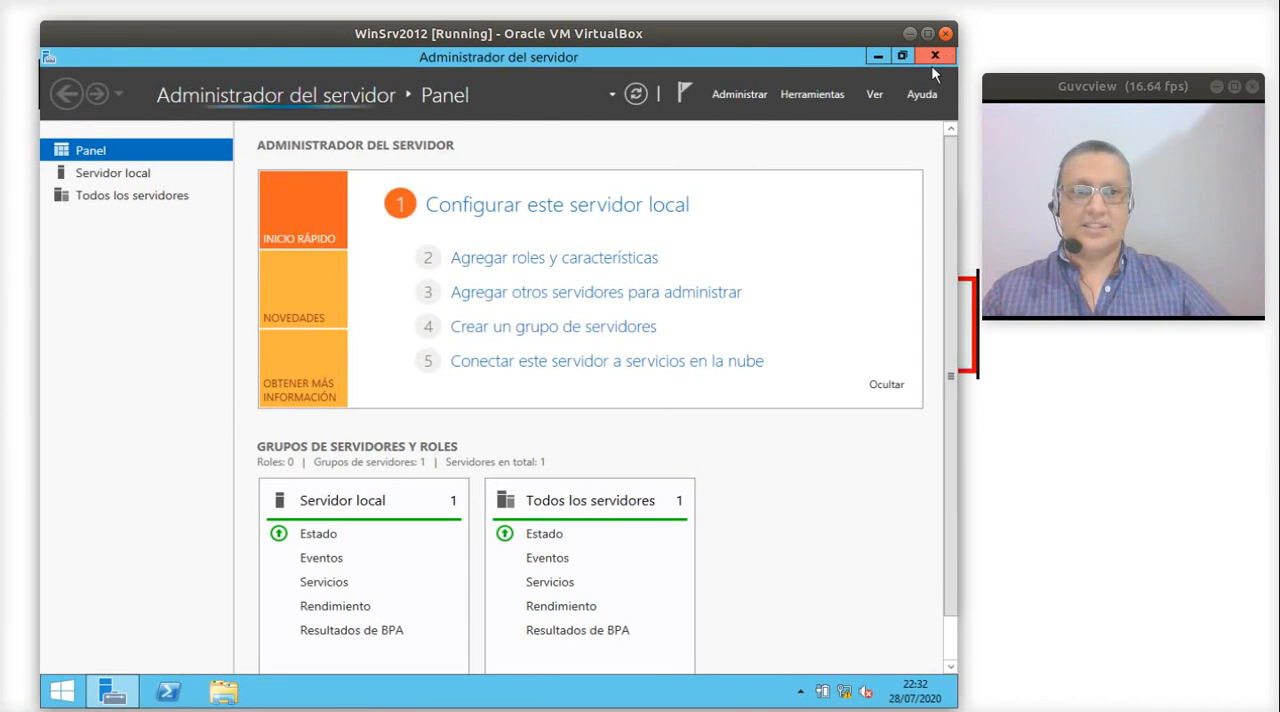
- Close Administrador del servidor and open an empty management console with the mmc command
click(947, 57)
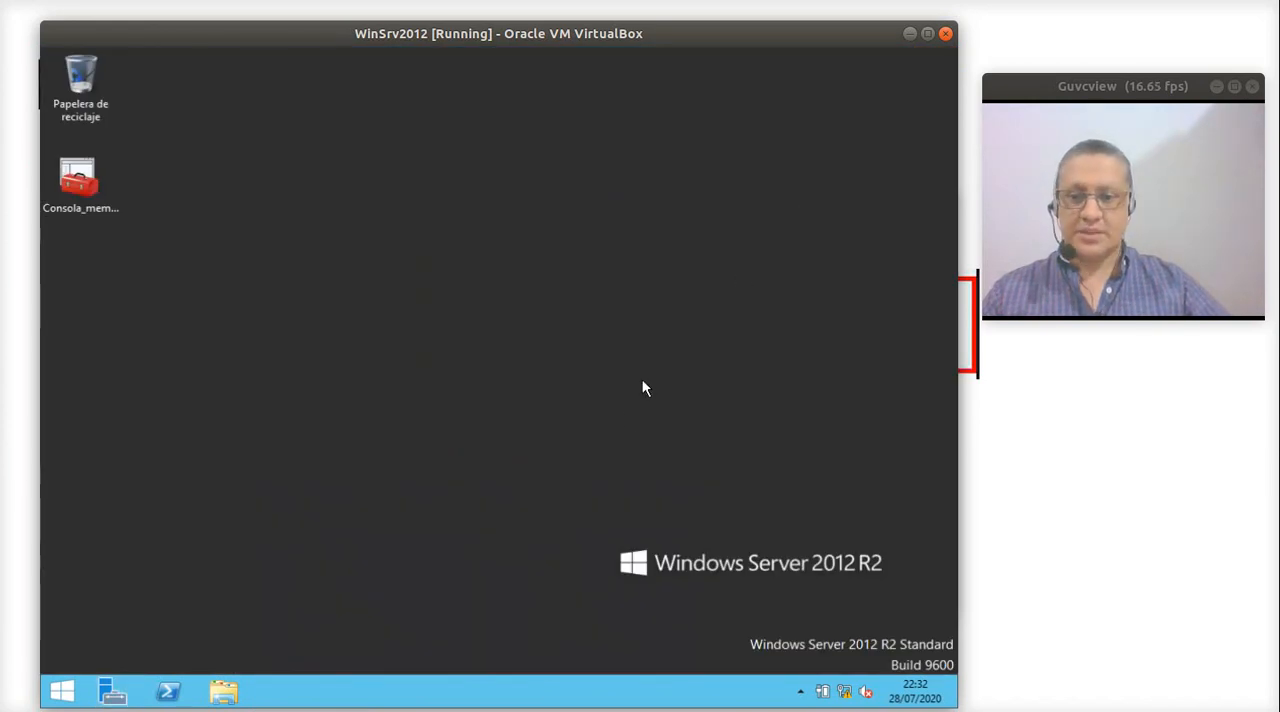
key(super+r)
text(mmc)
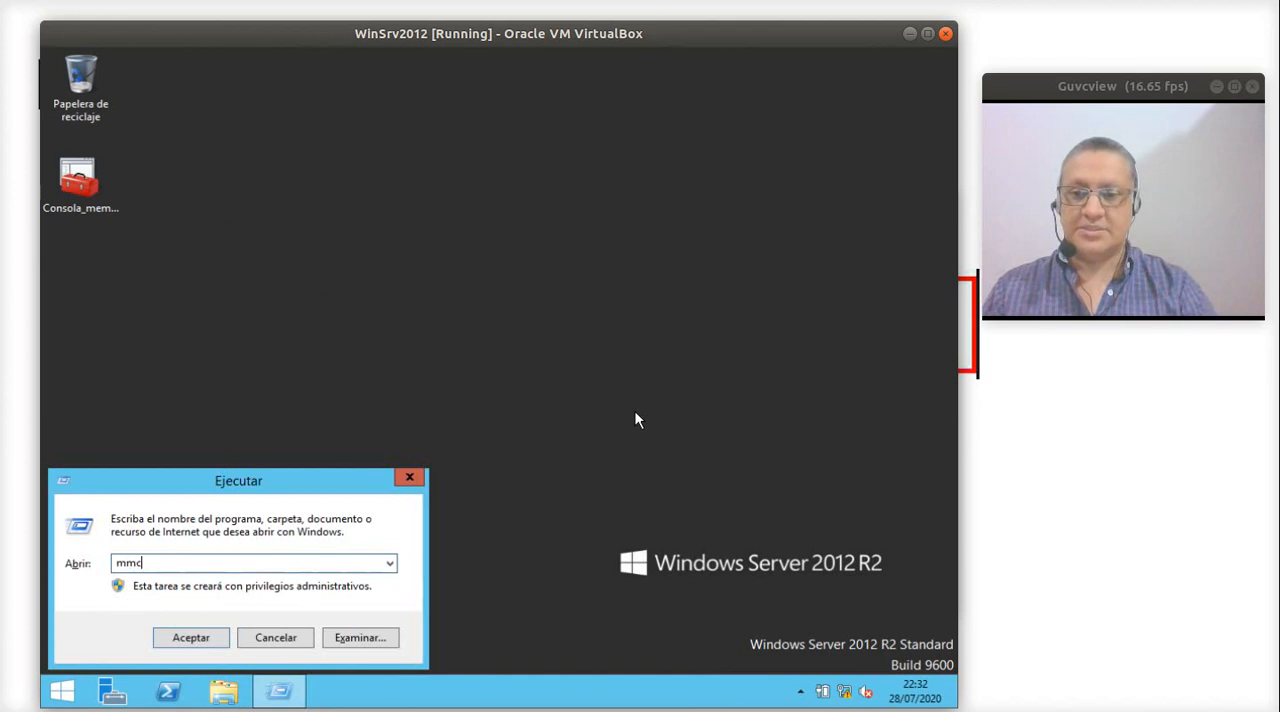
key(Return)
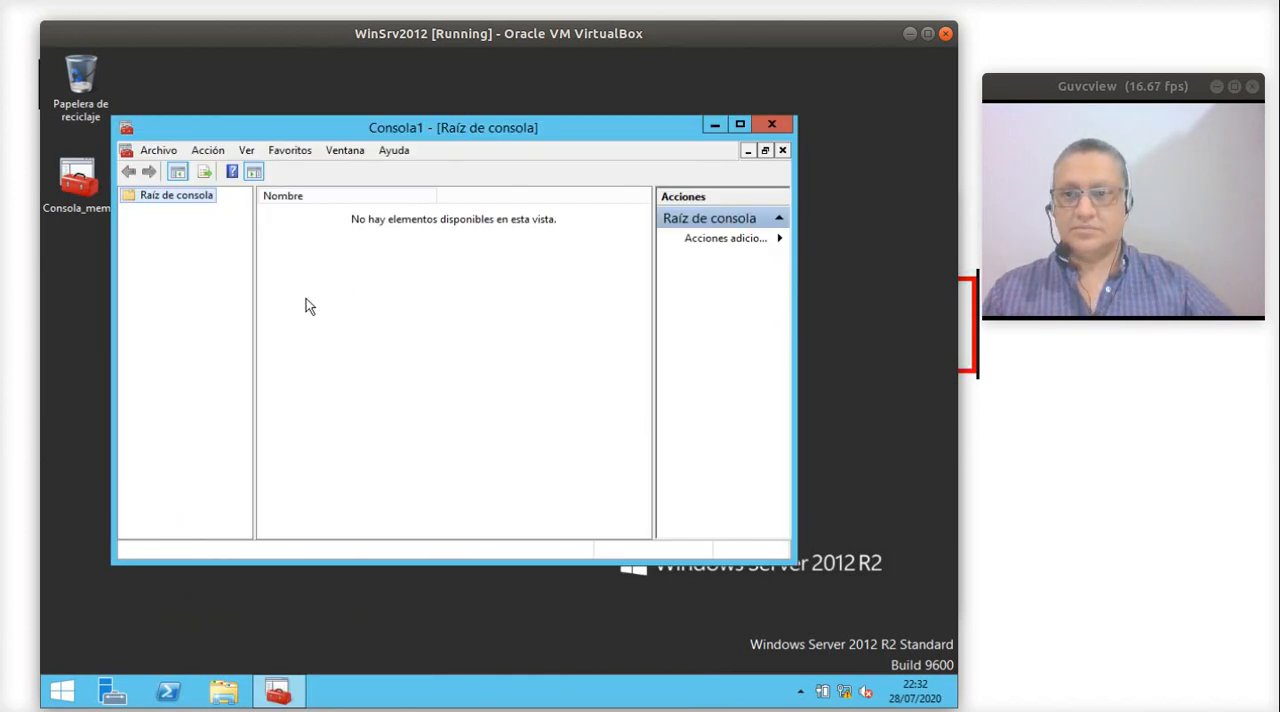
- Add the Administración de discos snap-in for Este equipo to the console and open it
click(158, 150)
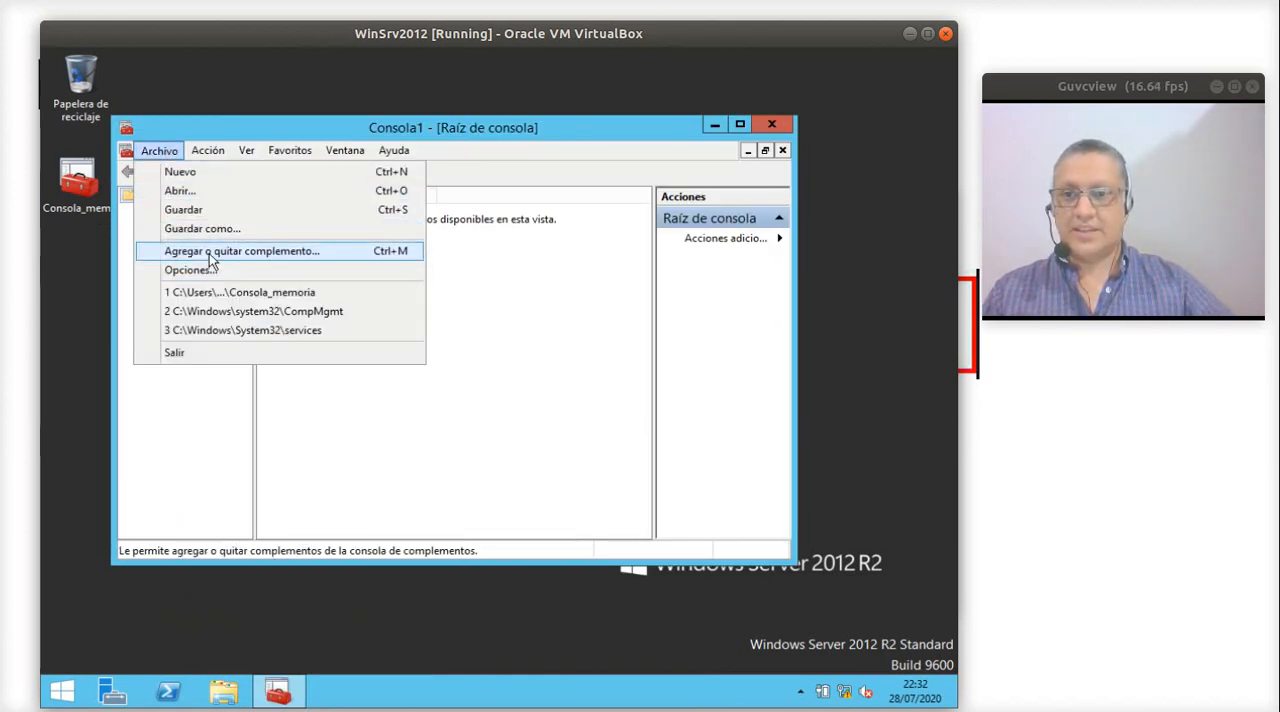
click(250, 250)
click(412, 323)
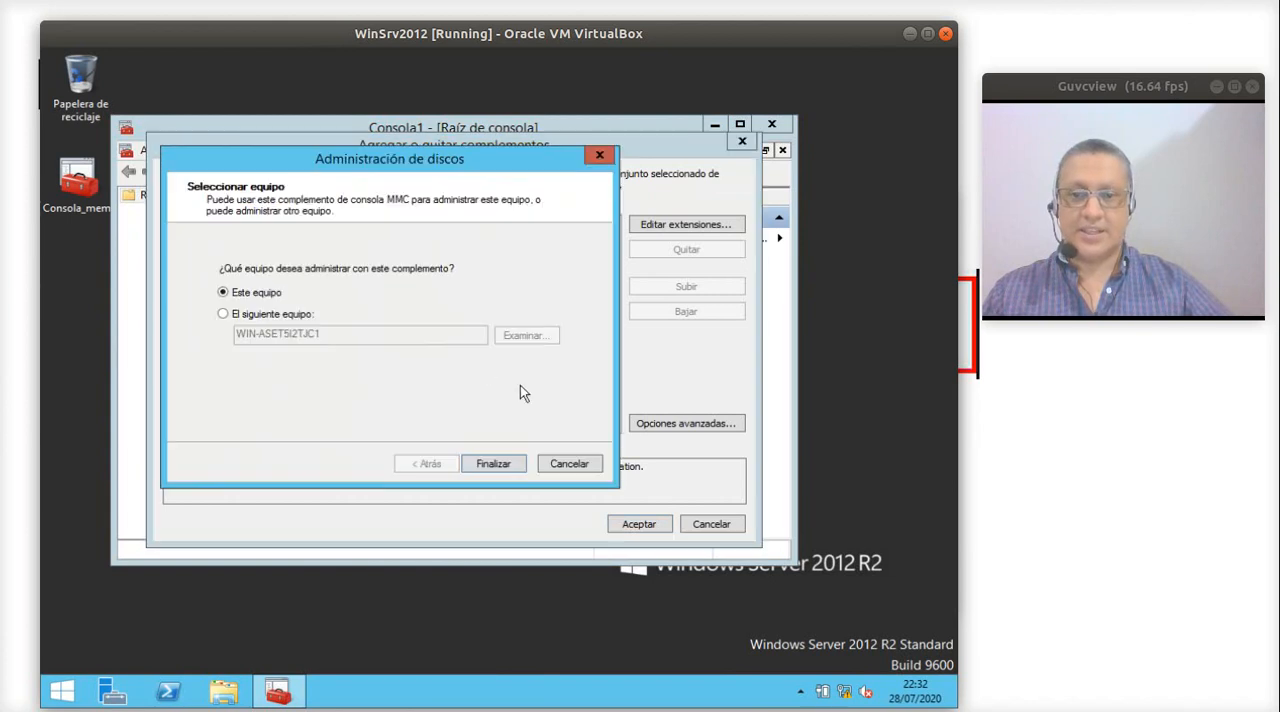
click(500, 465)
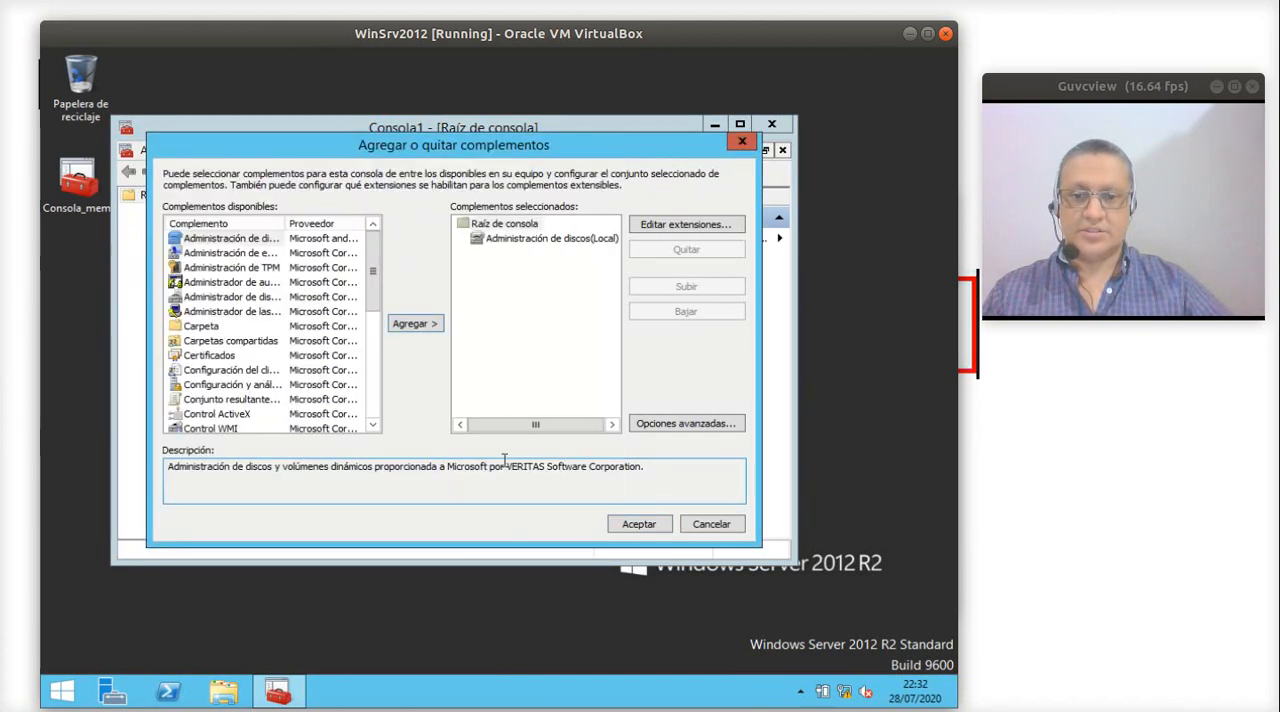
click(648, 524)
double_click(307, 215)
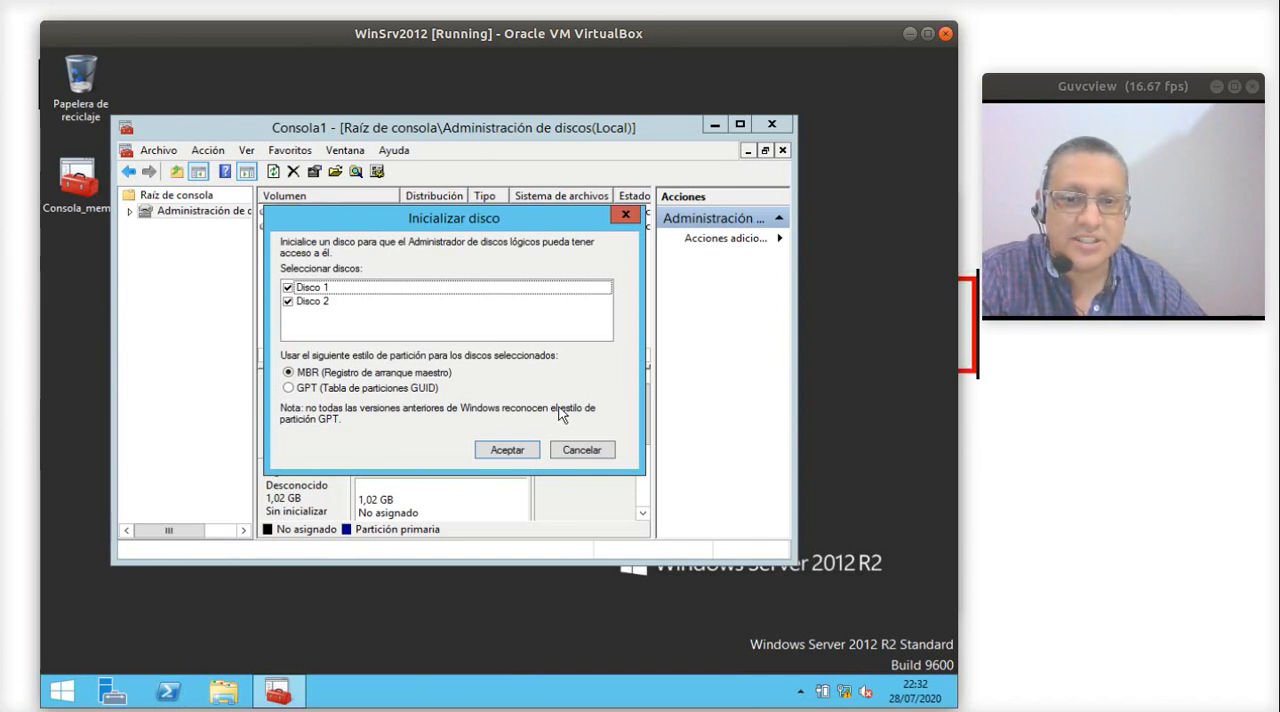
- Initialize Disco 1 and Disco 2 with the MBR partition style and enlarge the console window to show both disks
click(509, 452)
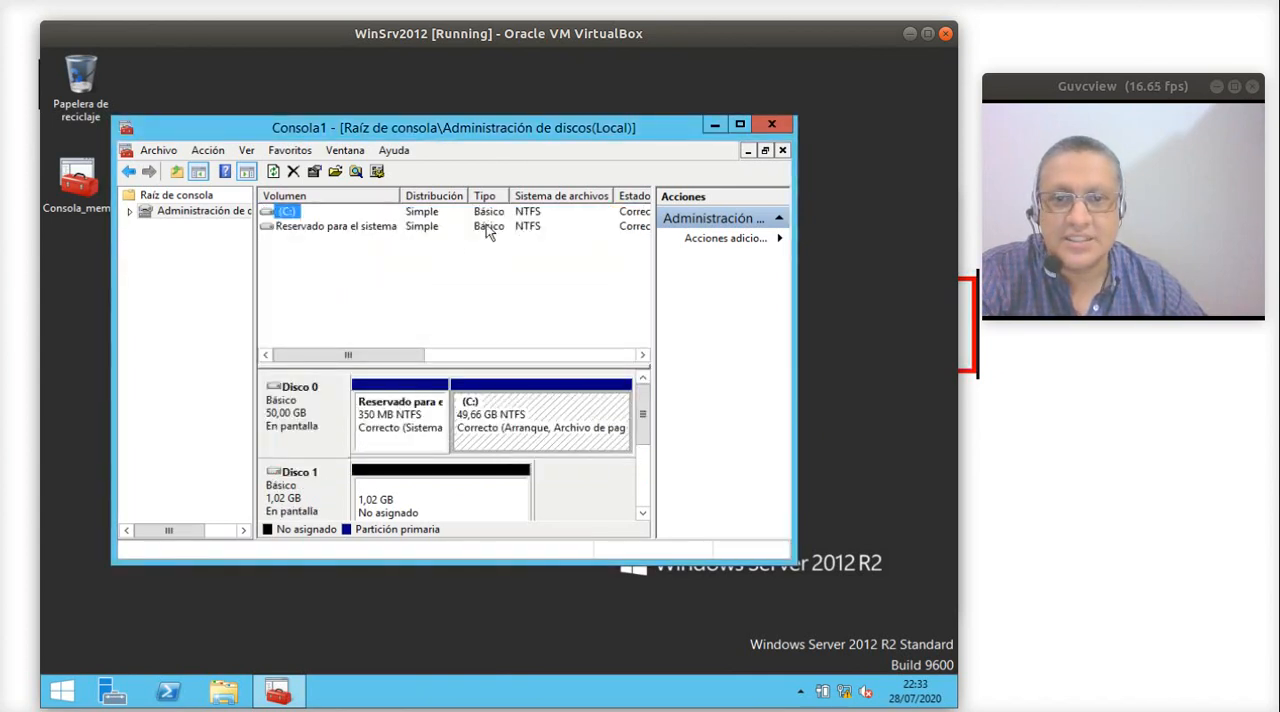
drag(491, 129, 446, 90)
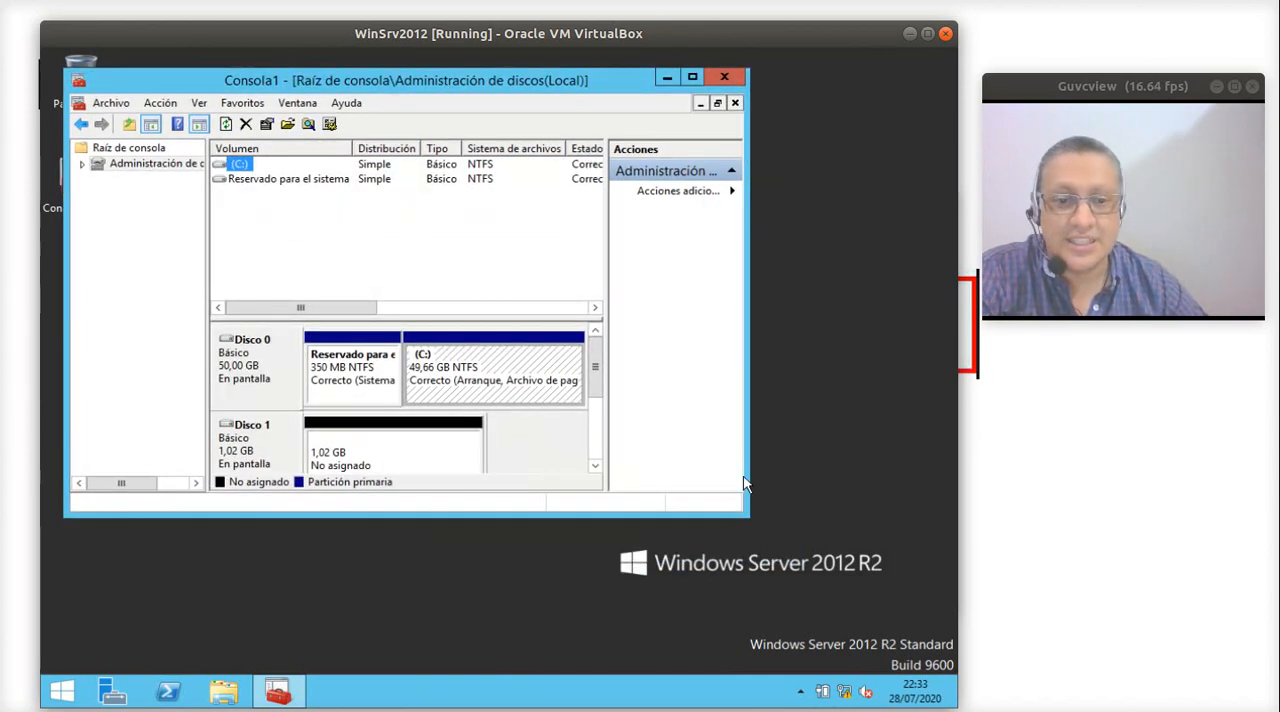
drag(746, 518, 874, 621)
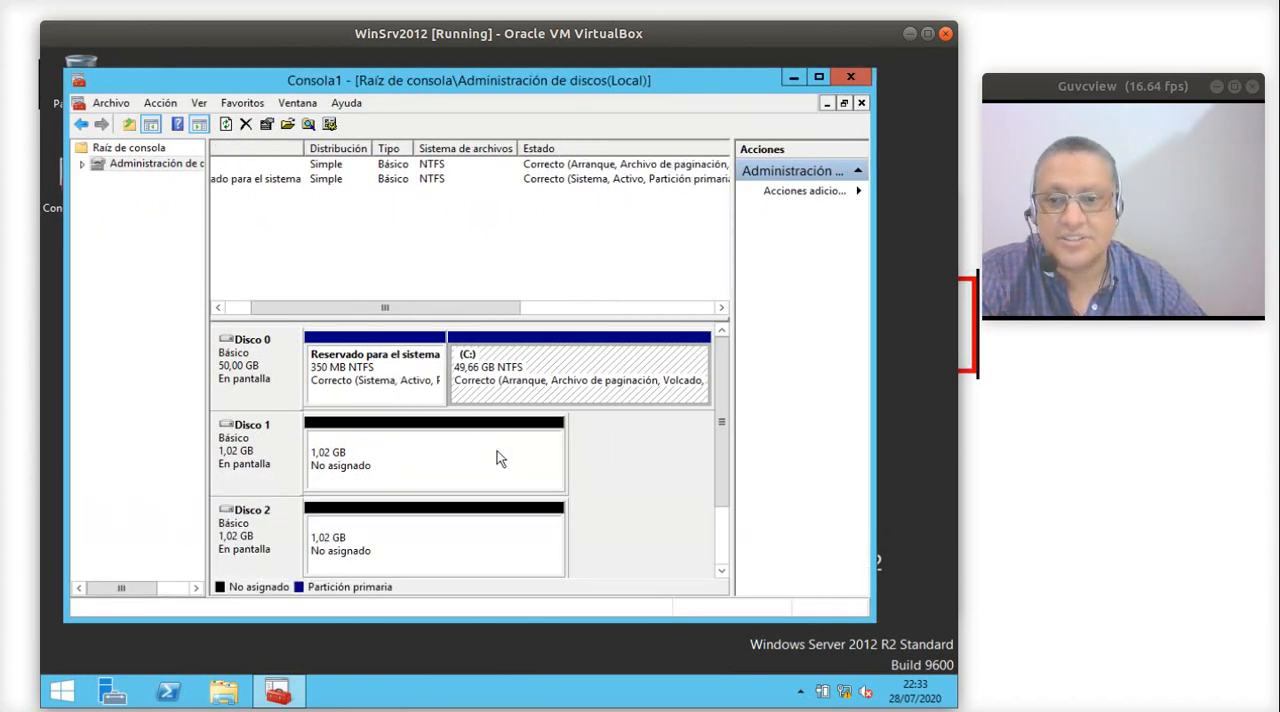
click(445, 488)
click(437, 534)
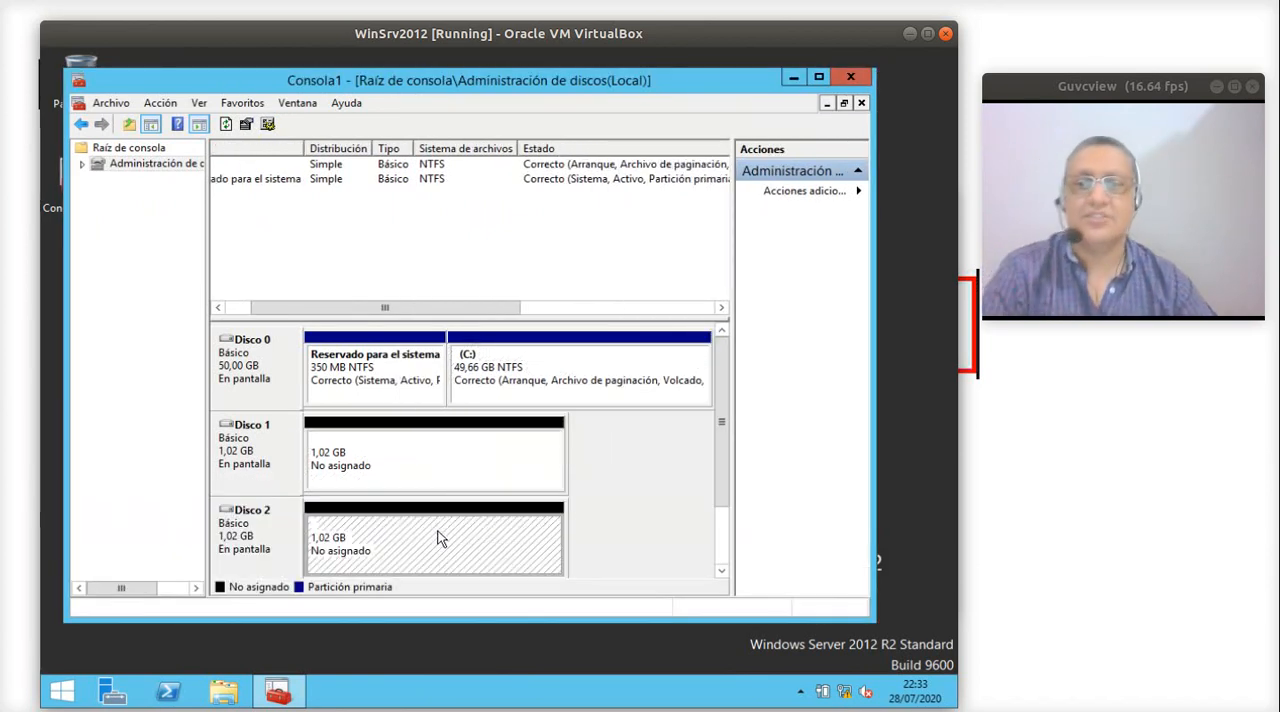
- Create a 1043 MB simple volume on Disco 1 with the default drive letter, quick-formatted as NTFS and labelled Nuevo vol
click(432, 446)
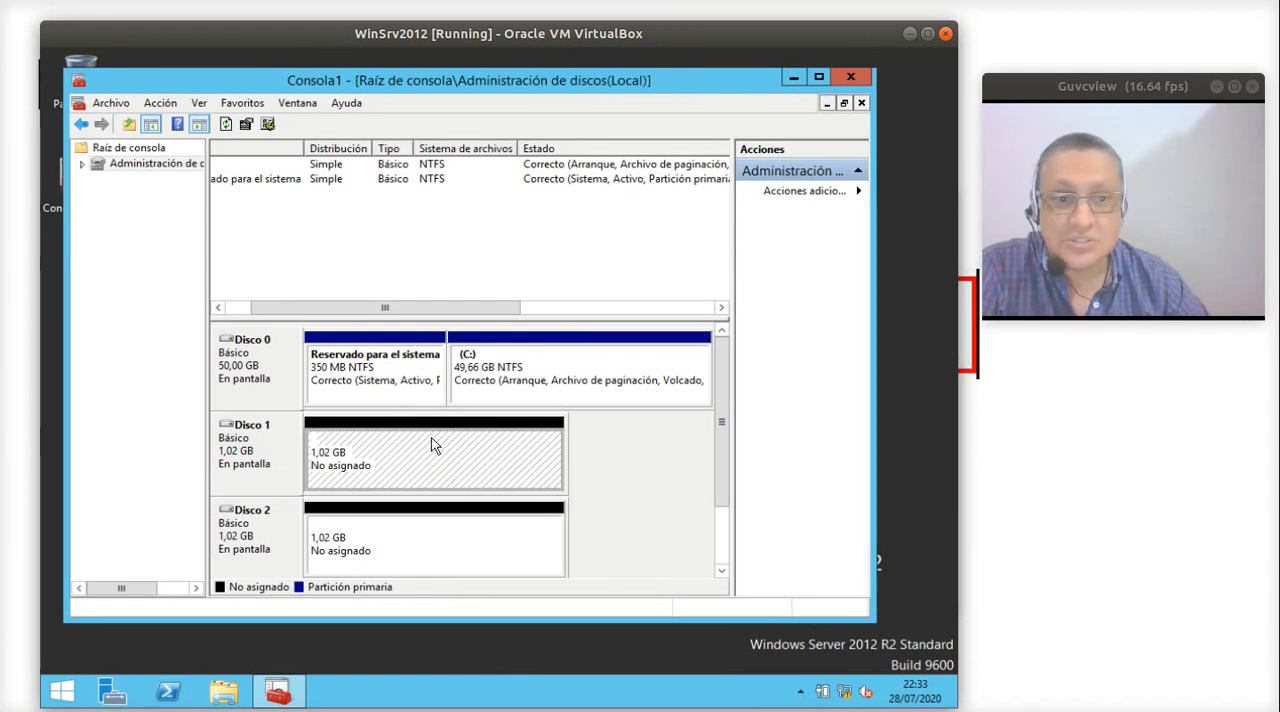
right_click(431, 437)
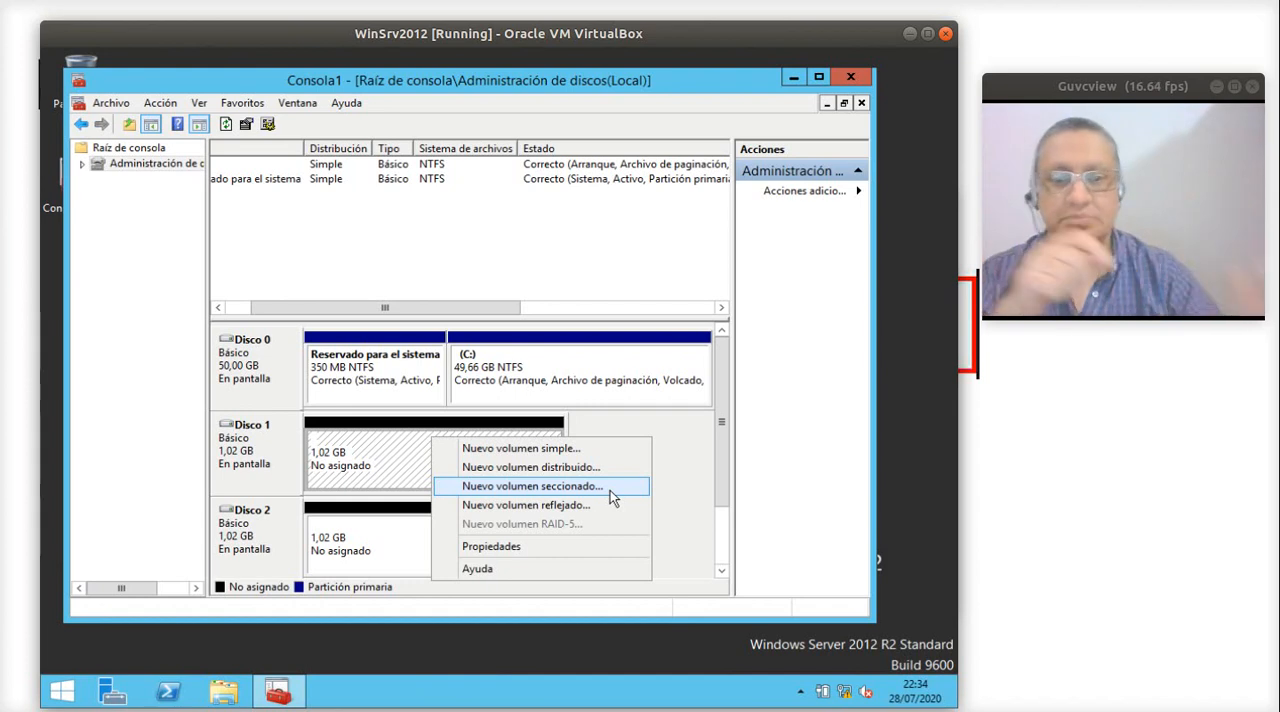
click(541, 450)
click(570, 477)
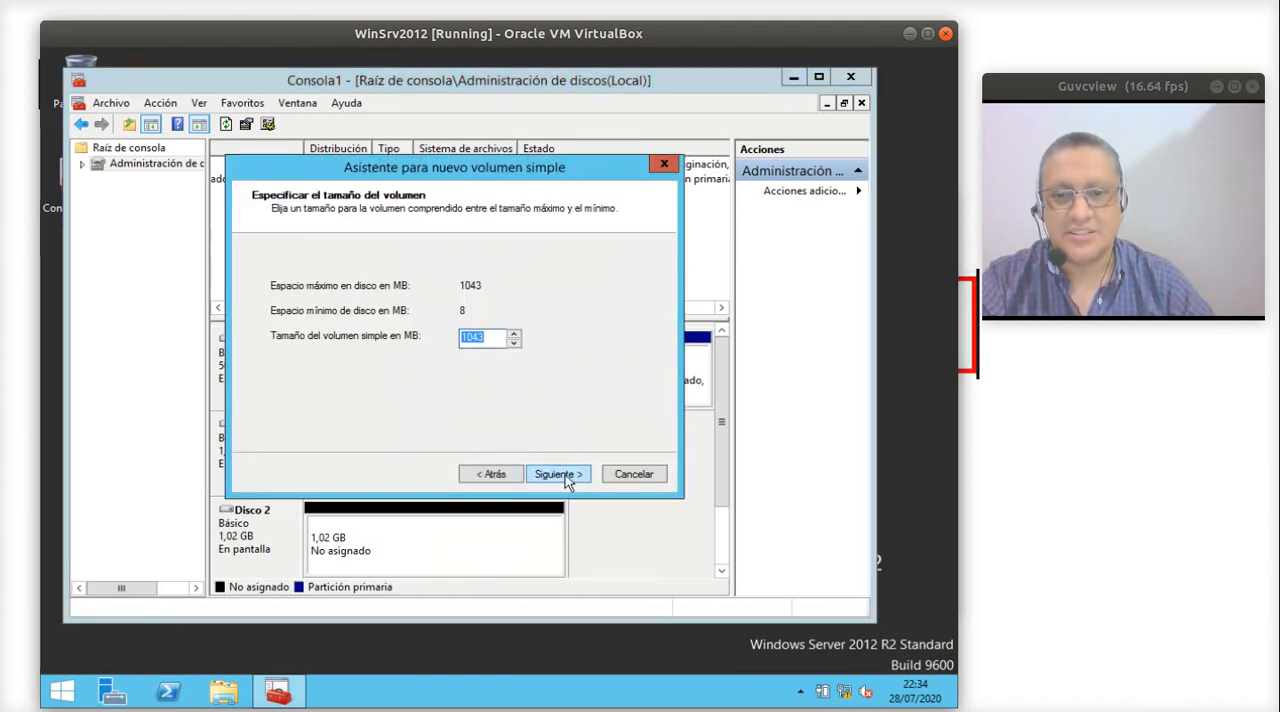
click(564, 474)
click(561, 476)
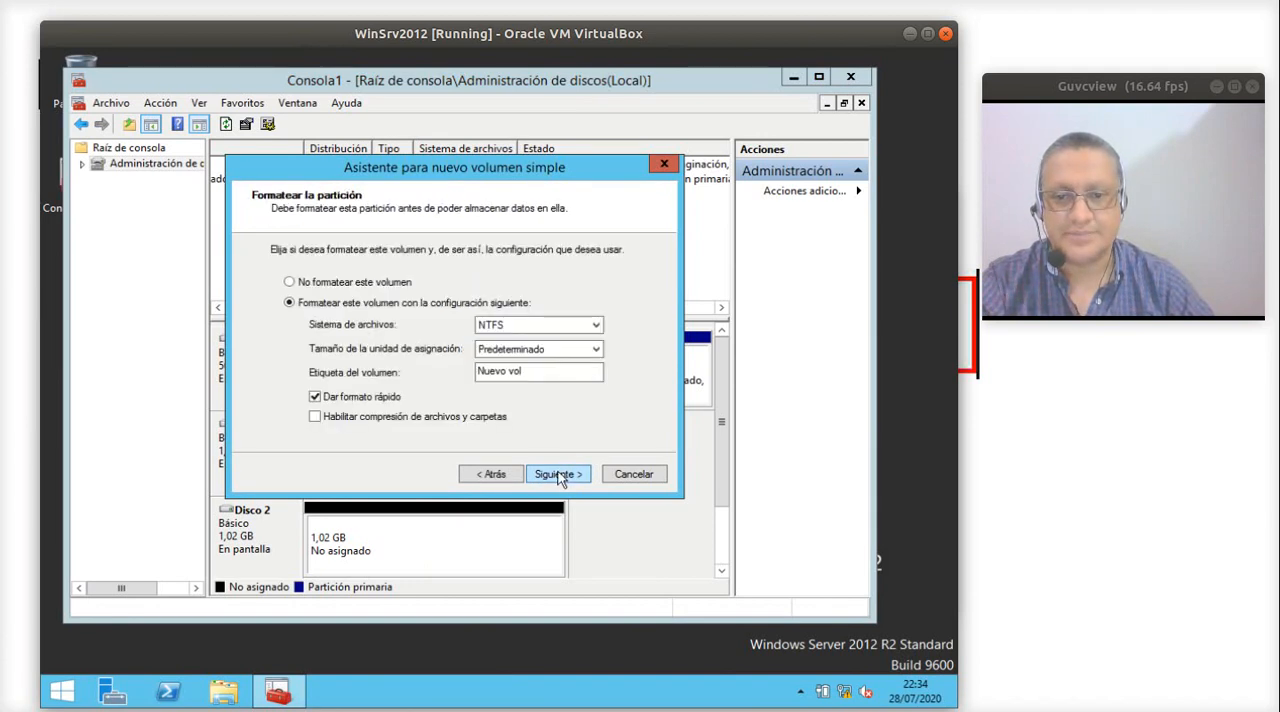
click(551, 476)
click(551, 476)
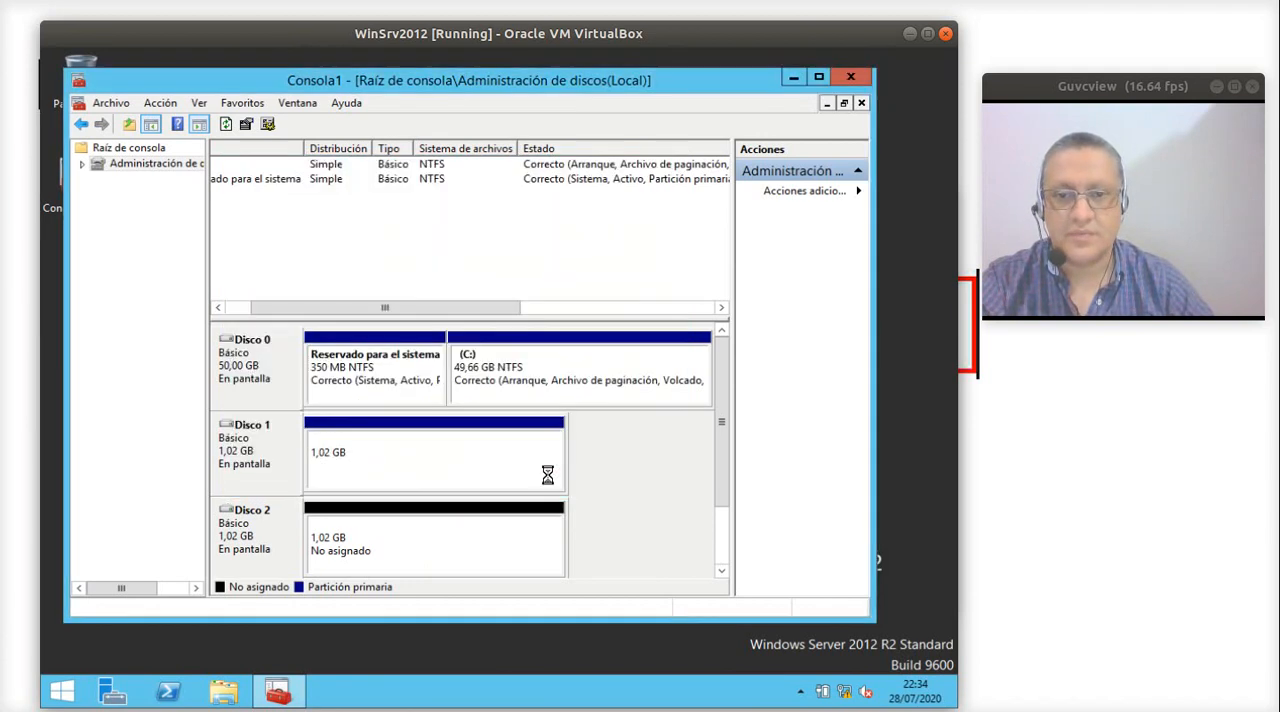
- Set up a new simple volume on Disco 2 with a size of 1043 MB and drive letter E
right_click(422, 551)
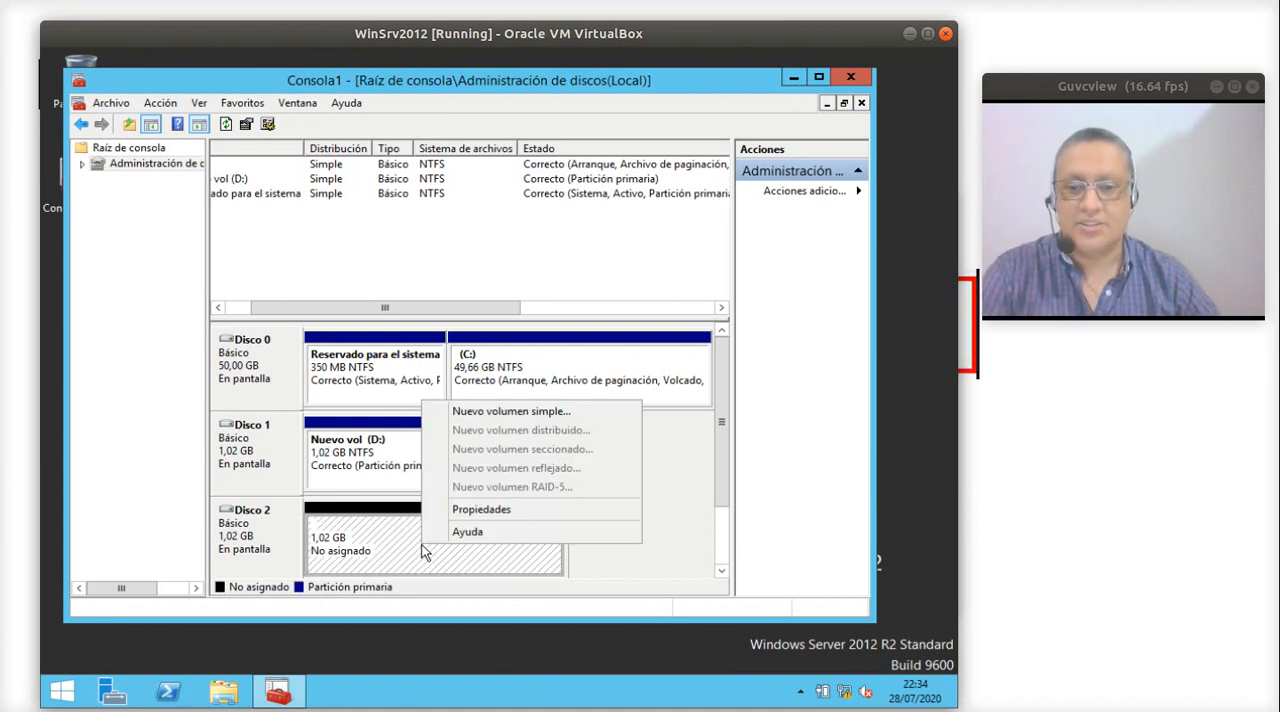
click(520, 413)
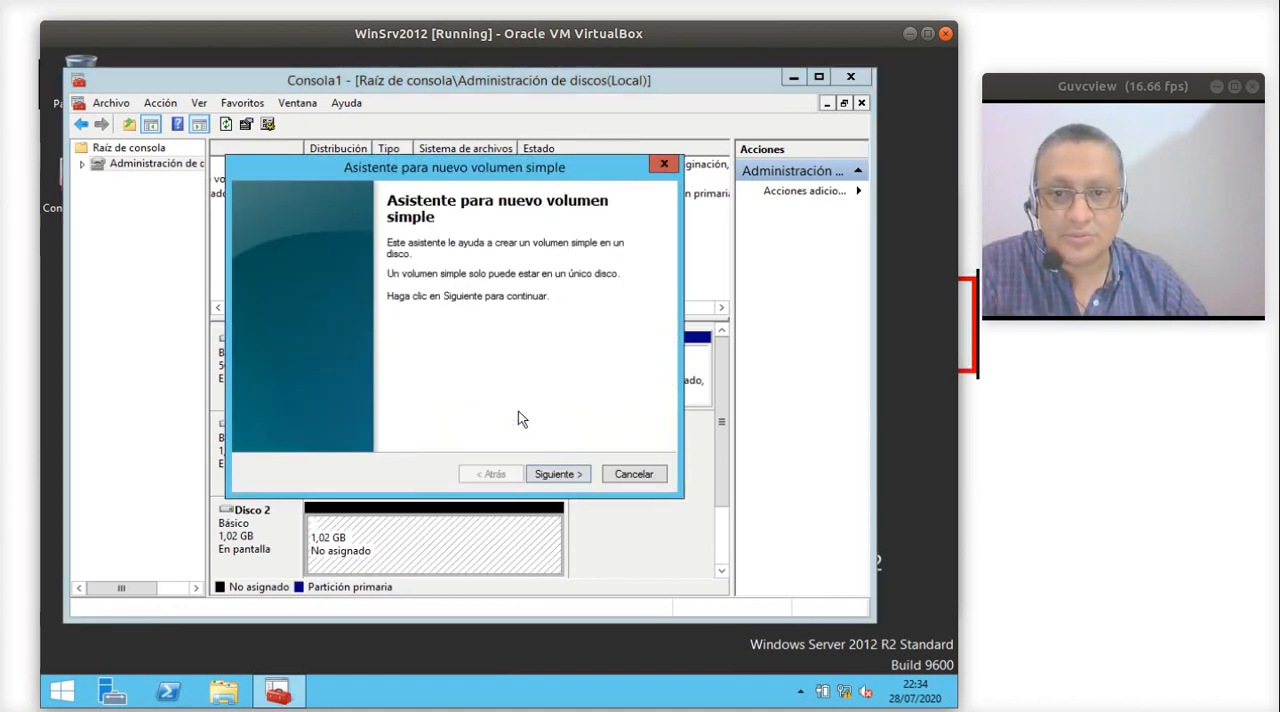
click(546, 471)
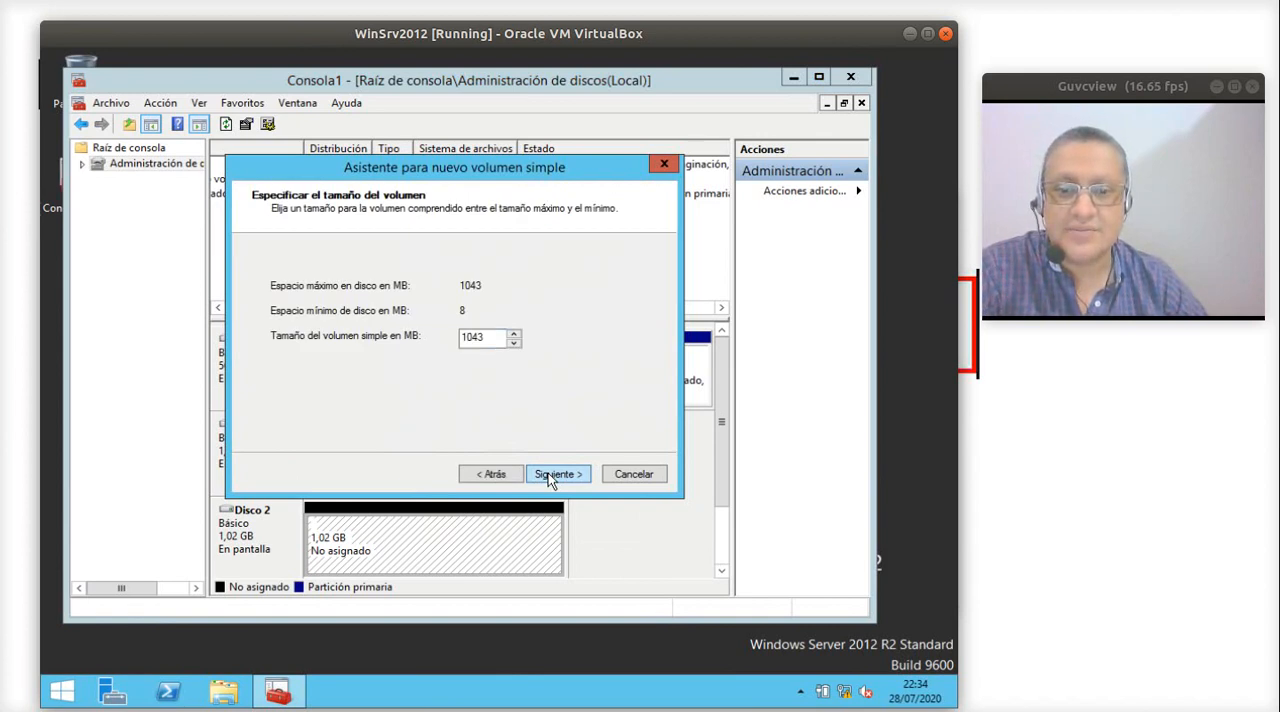
click(548, 473)
click(508, 474)
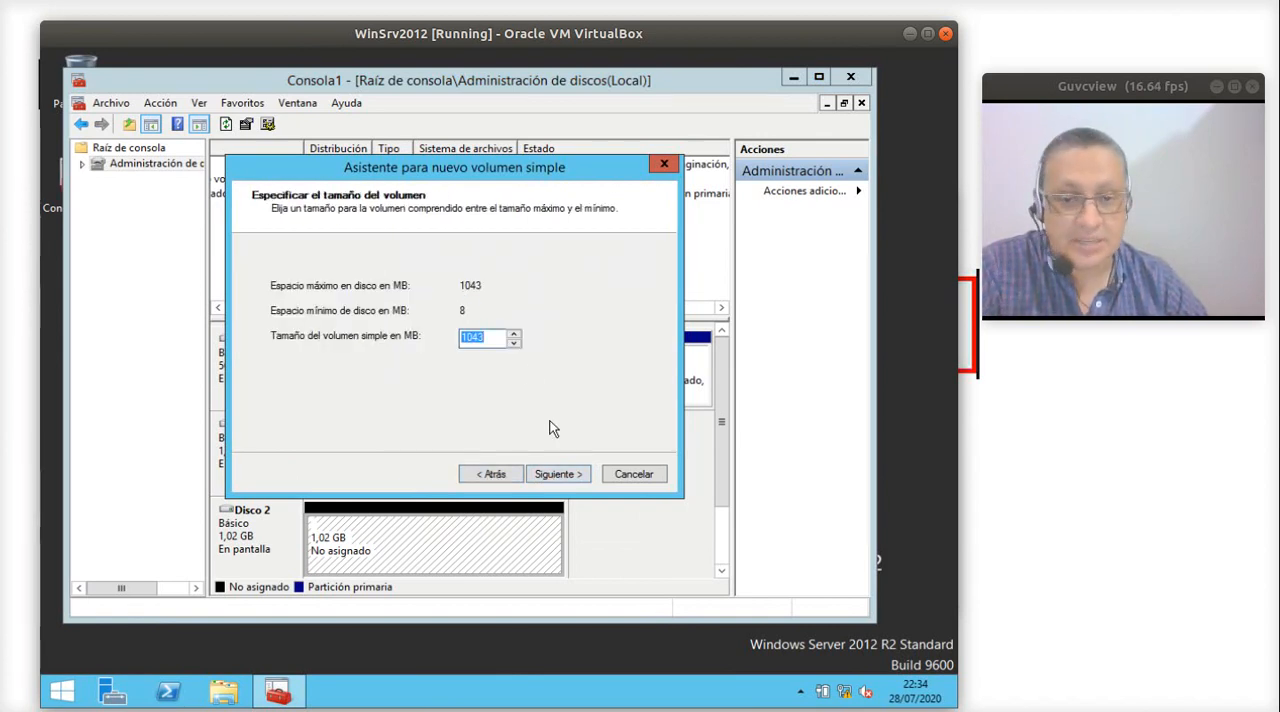
click(553, 474)
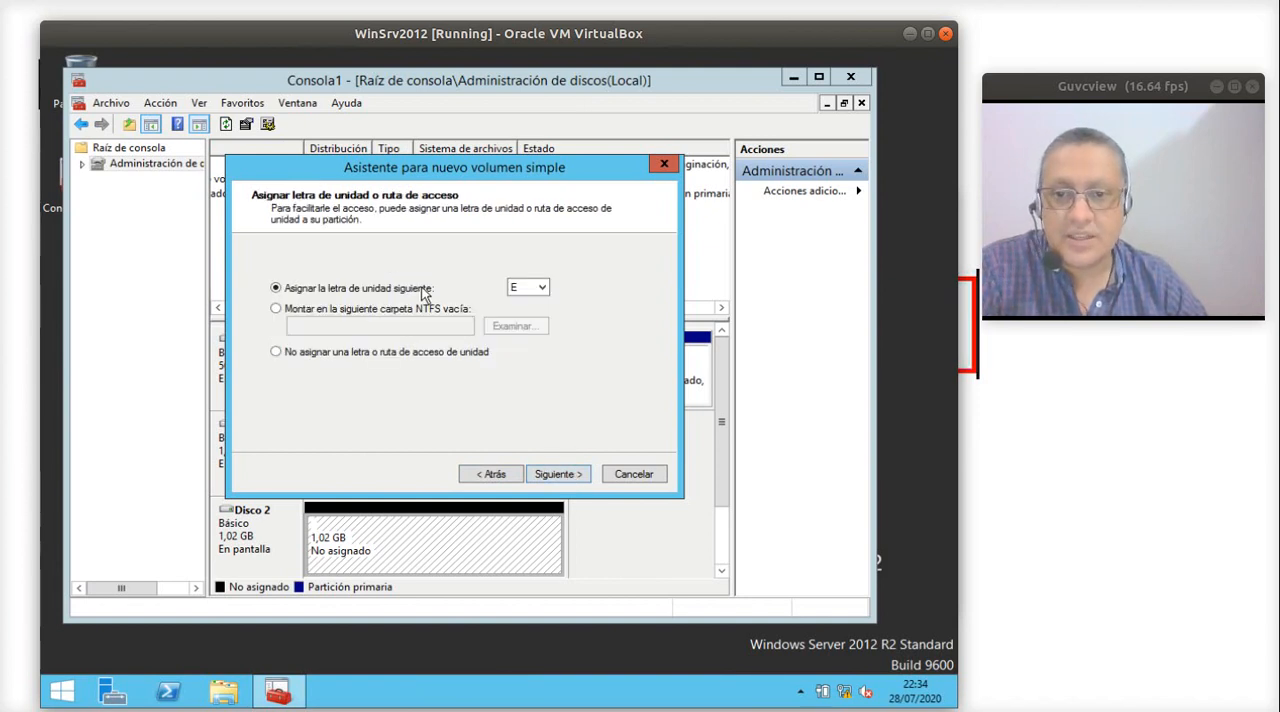
click(533, 292)
click(610, 318)
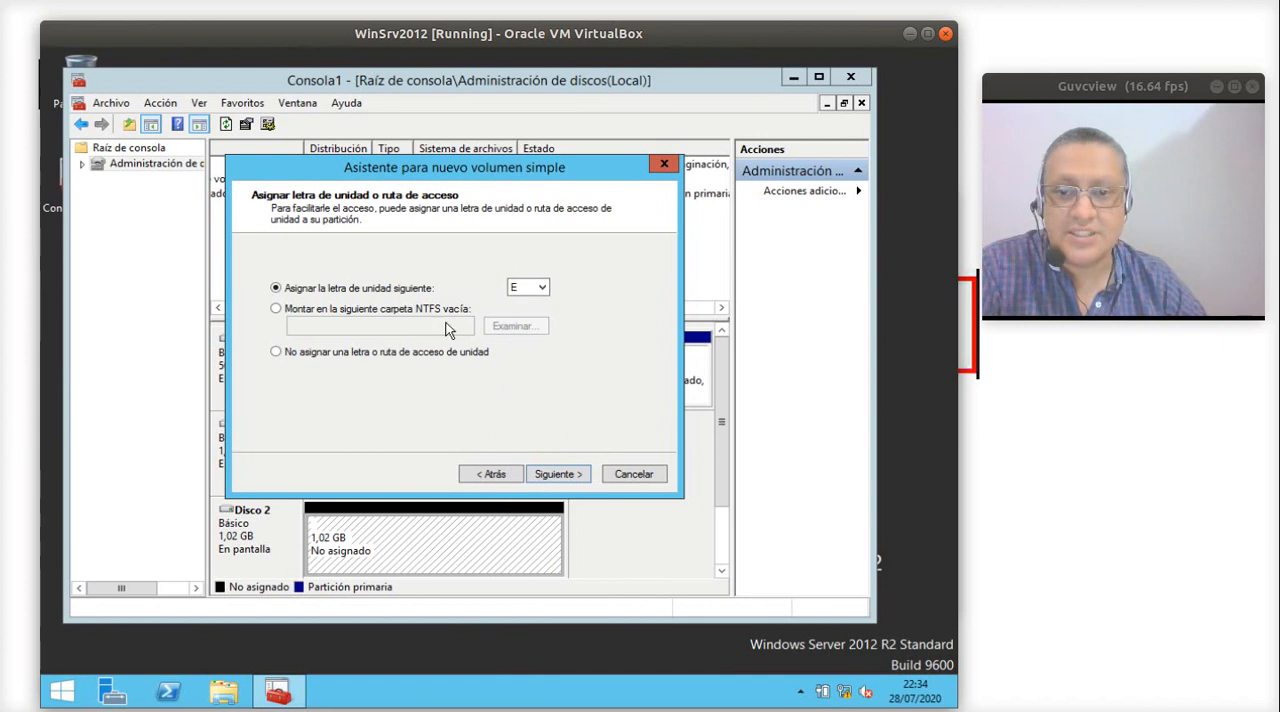
click(557, 475)
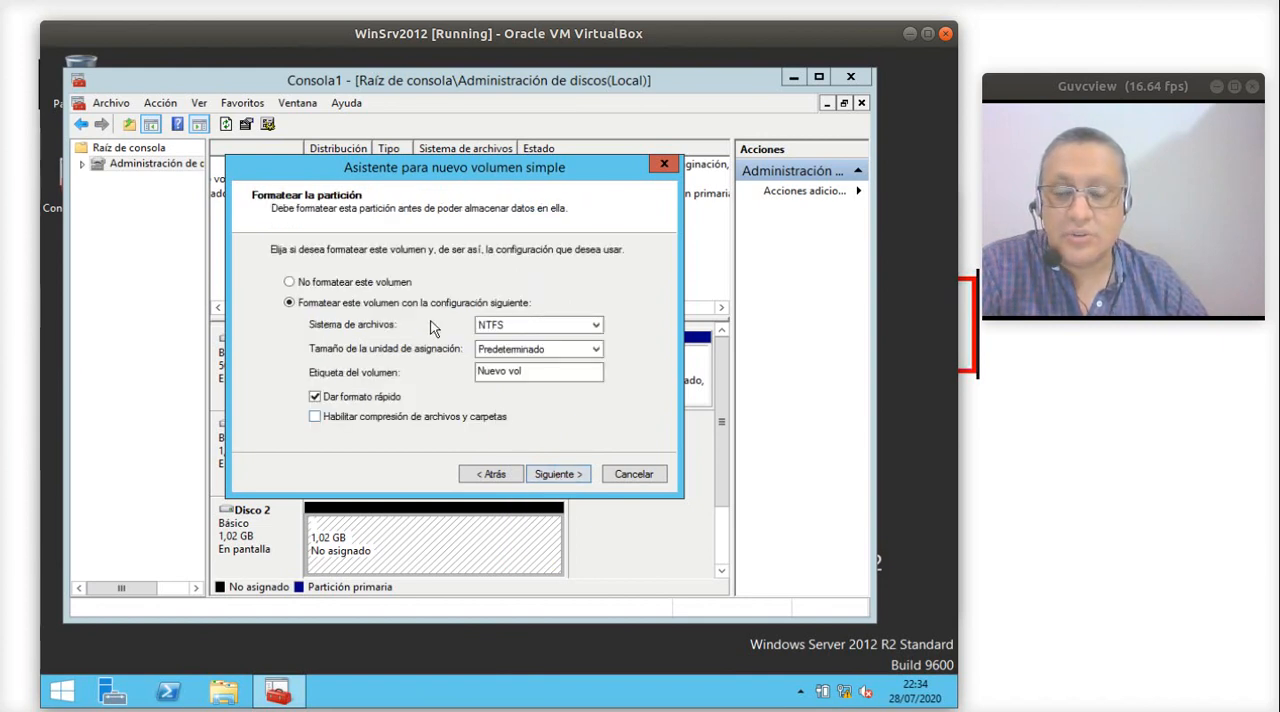
- Review the available file systems, keep NTFS with quick format and the label Nuevo vol, and finish creating the Disco 2 volume
click(538, 326)
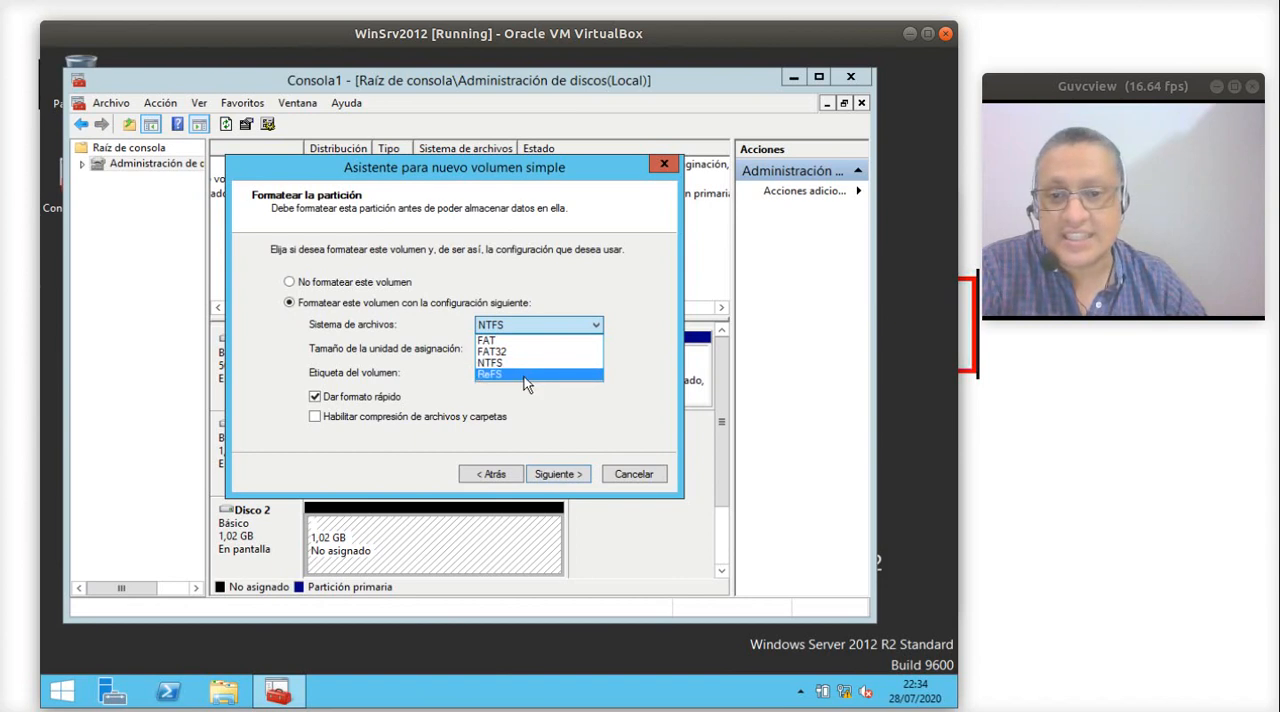
click(625, 294)
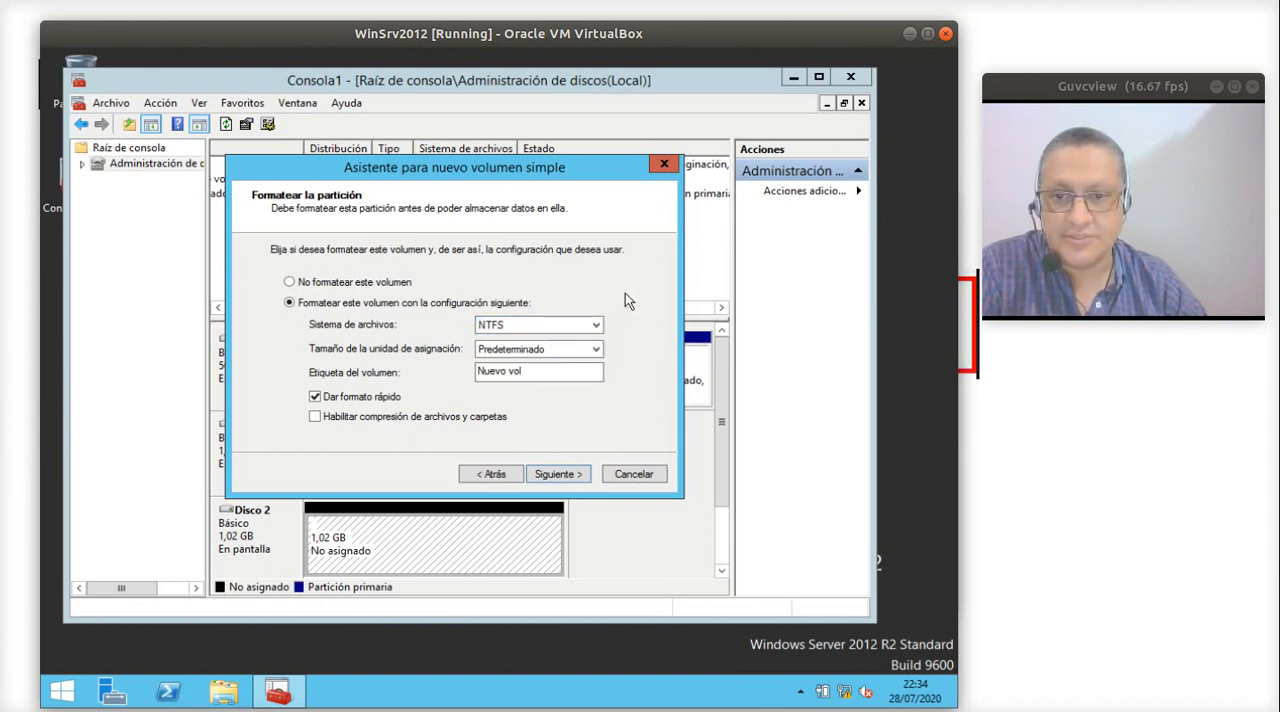
click(518, 372)
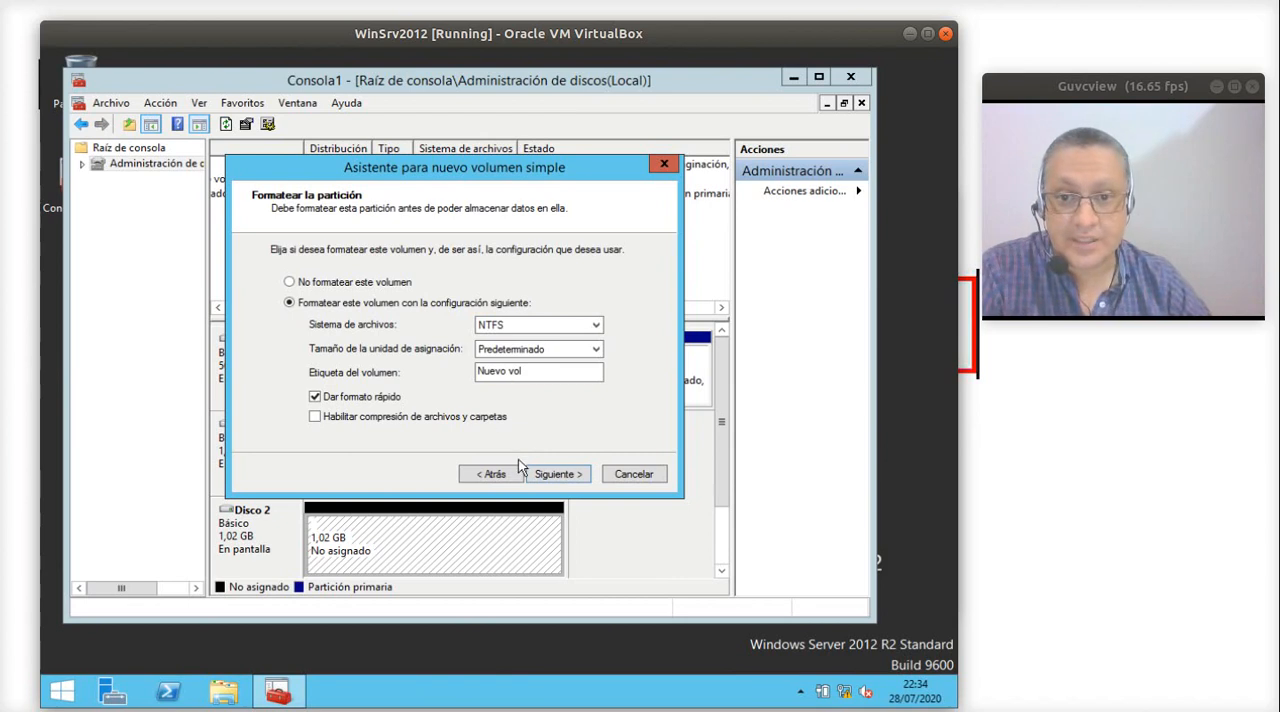
click(545, 478)
click(553, 475)
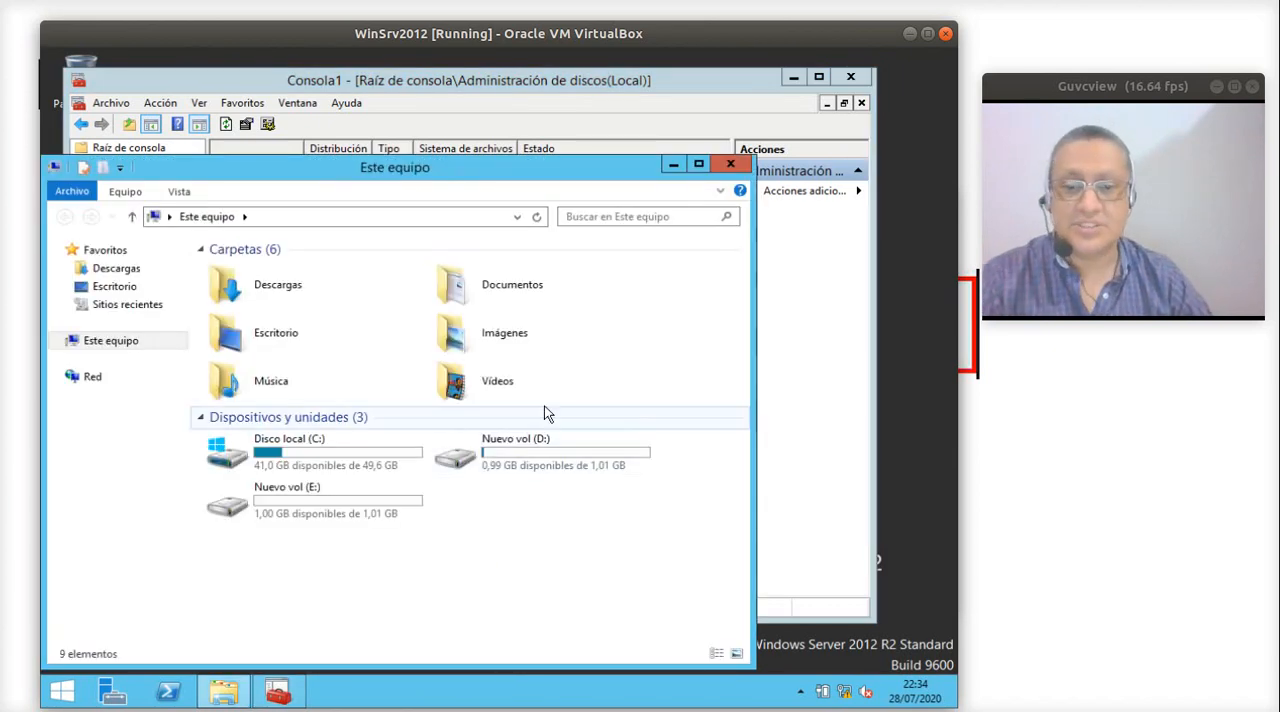
- Examine the contents of the volume D: and check its used and available space in its properties
double_click(518, 458)
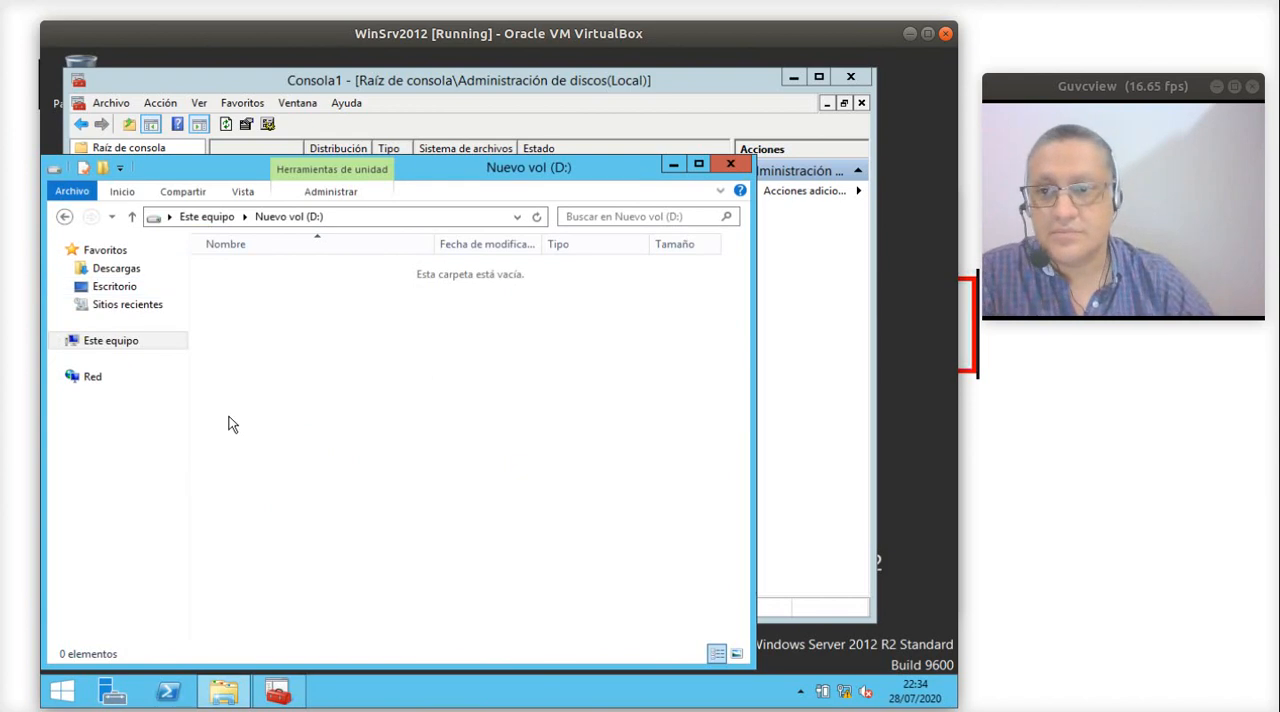
click(62, 216)
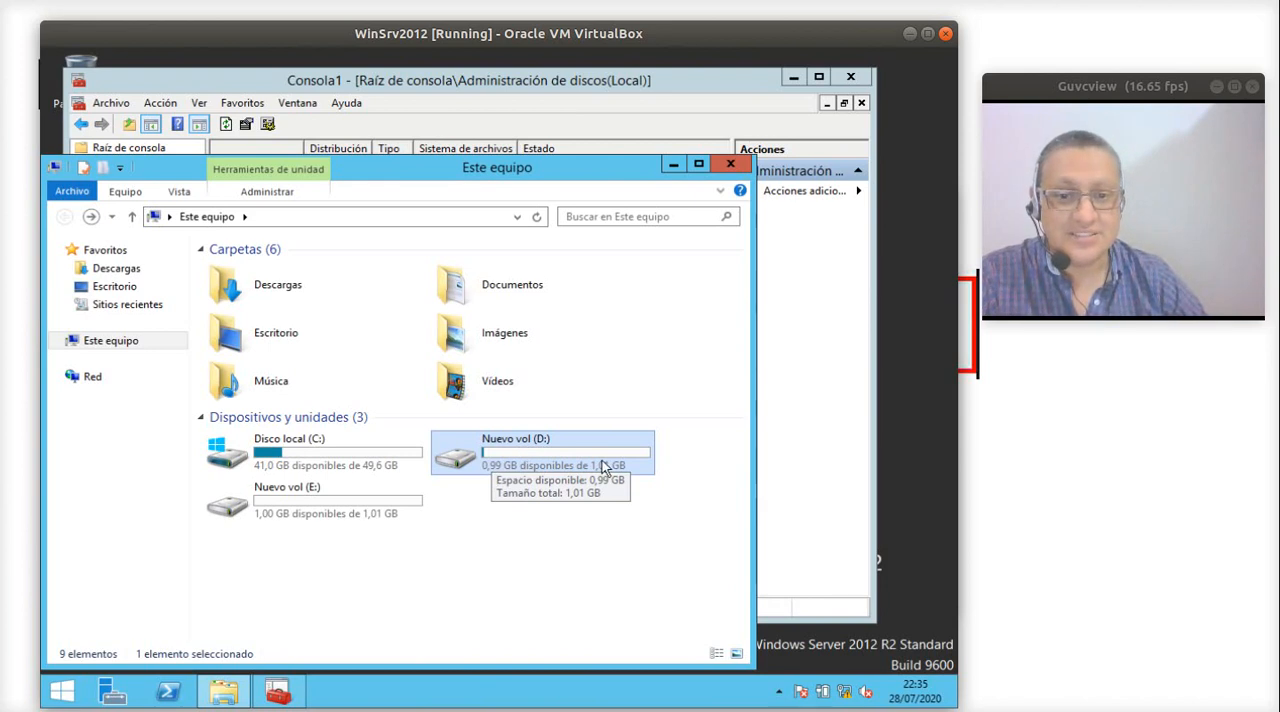
right_click(497, 466)
click(546, 444)
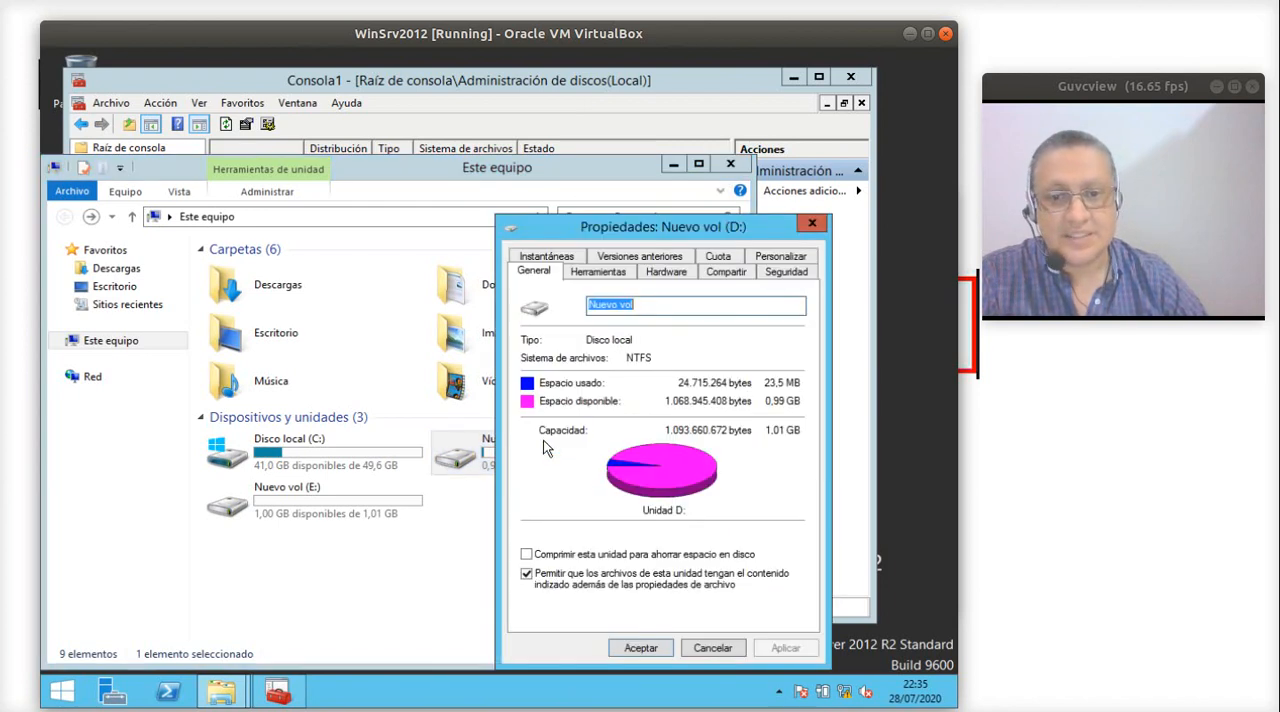
click(812, 226)
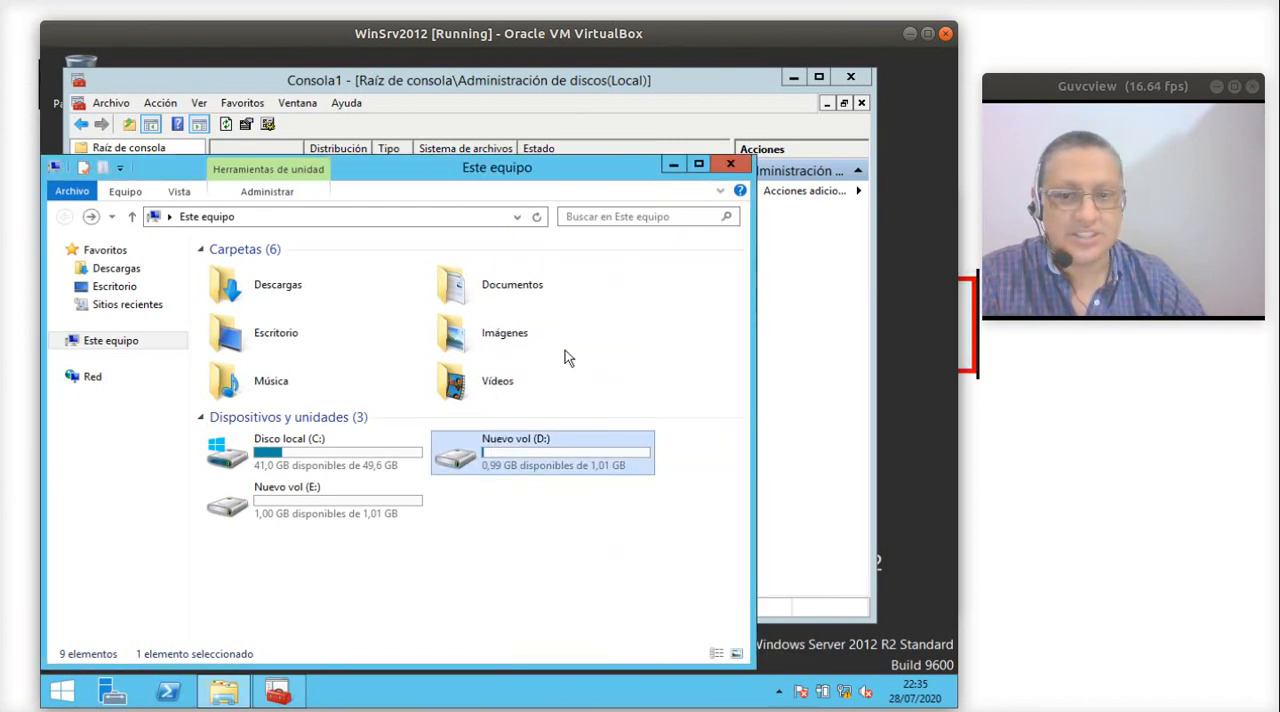
- Create a bitmap image named hhh on the volume E: and check the drive's available space in the computer overview
double_click(356, 511)
right_click(386, 406)
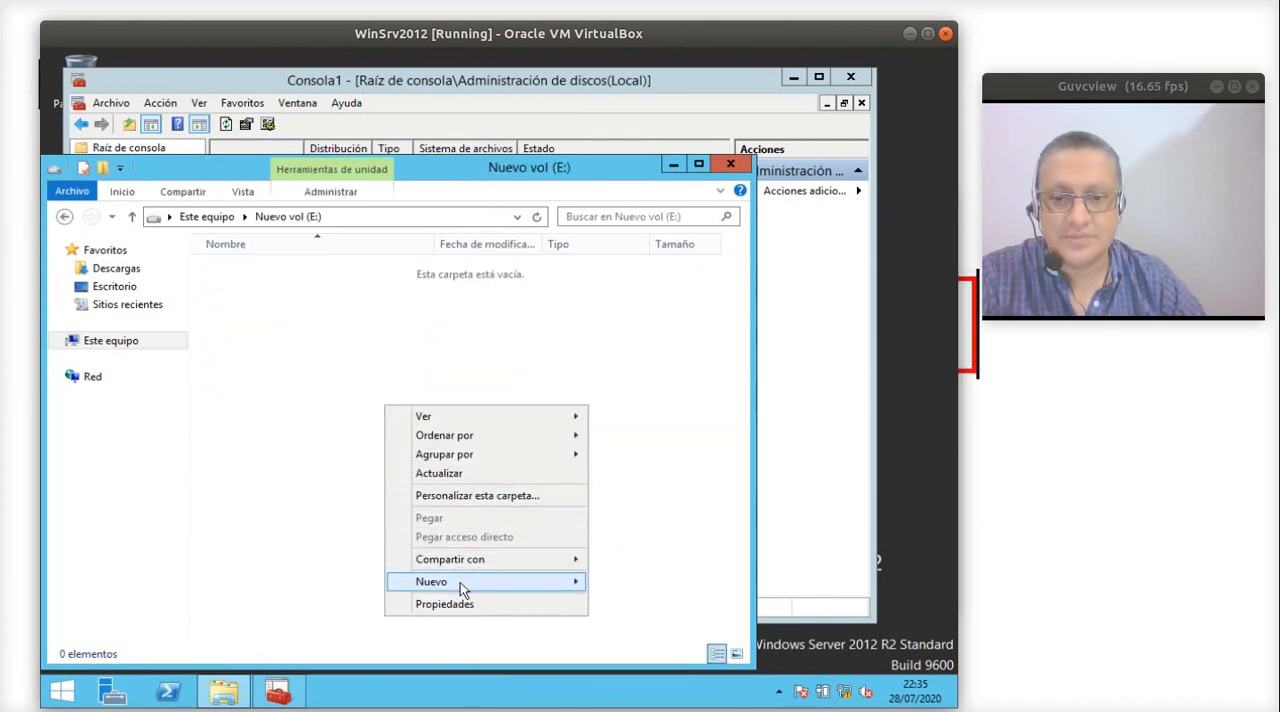
mouse_move(460, 582)
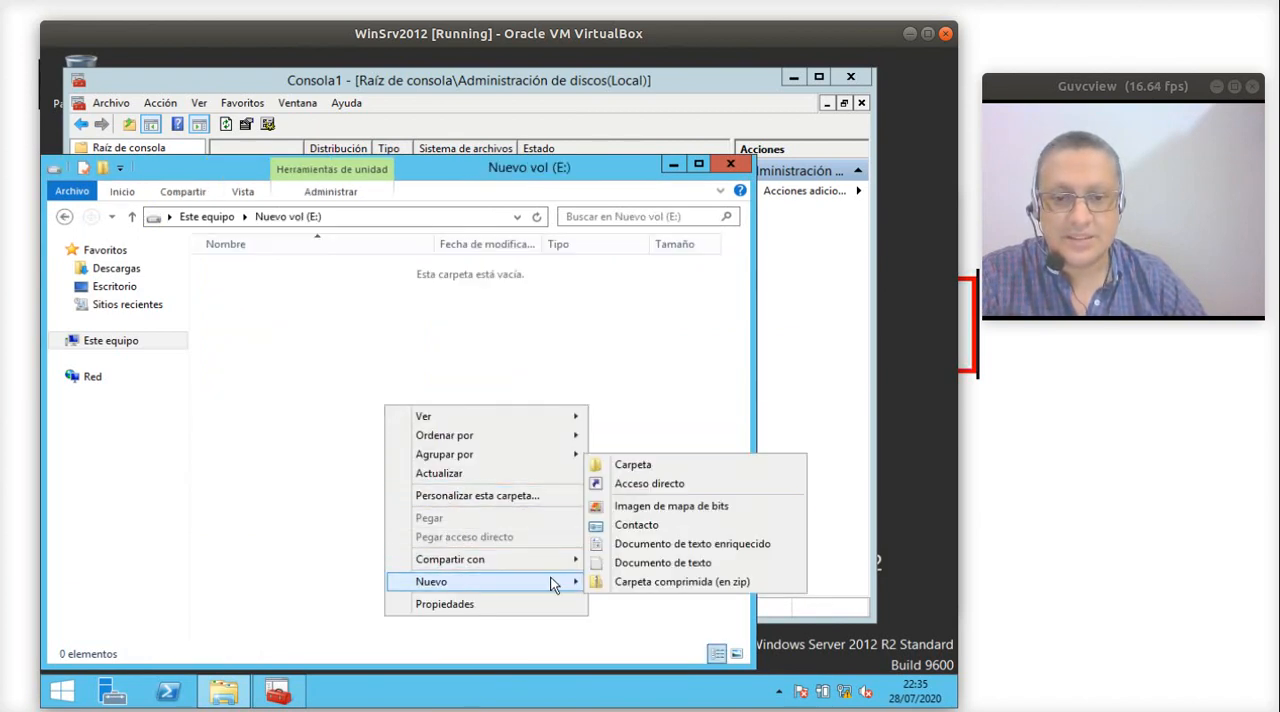
click(632, 507)
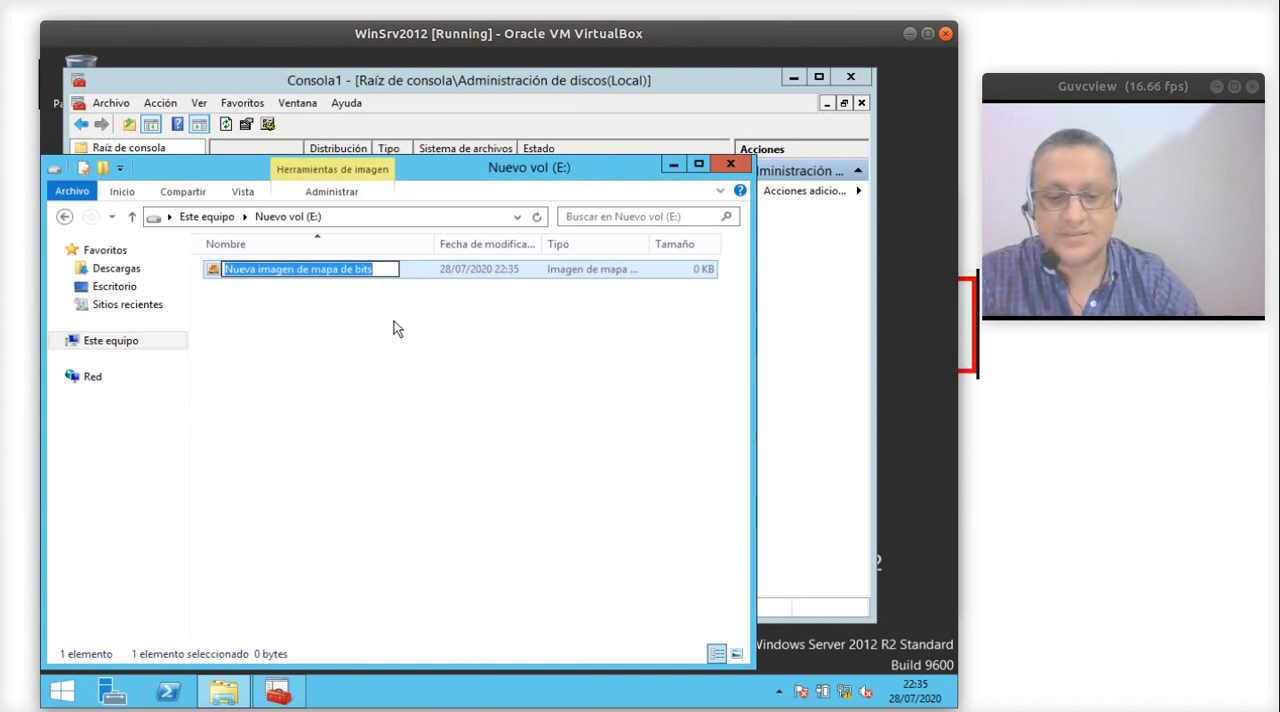
text(hhh)
key(Return)
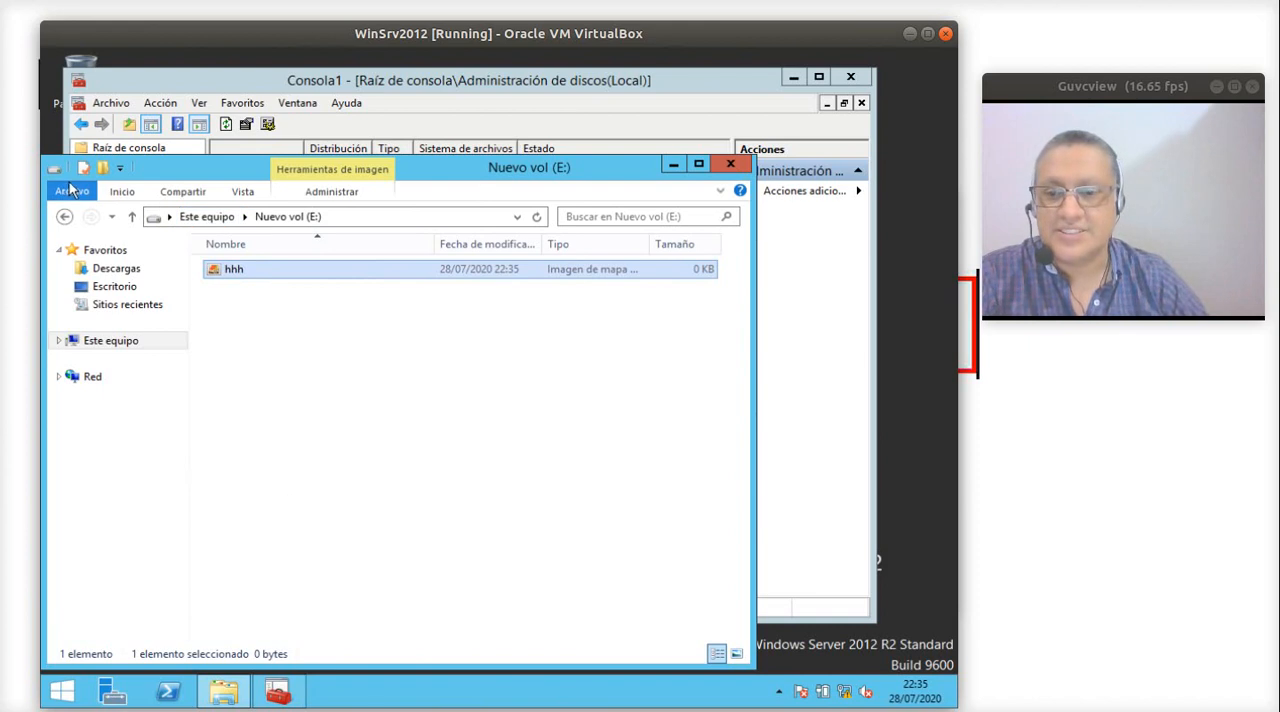
click(118, 341)
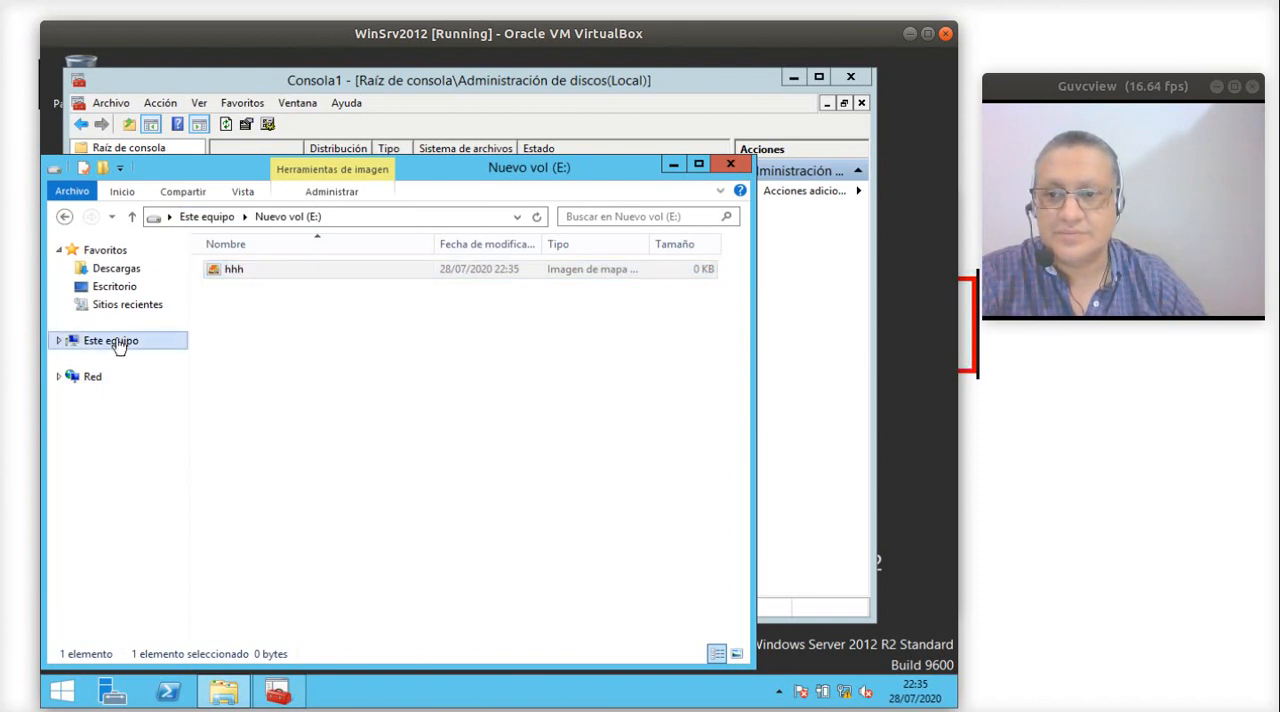
click(372, 514)
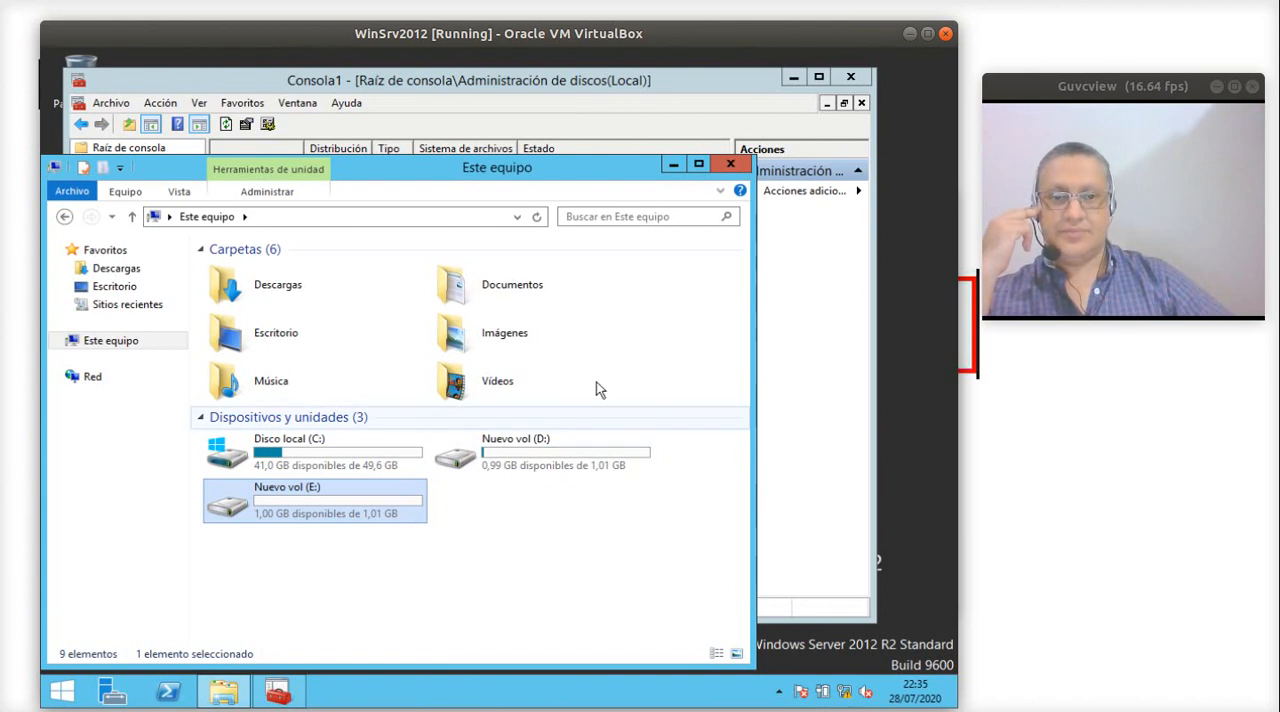
- Delete the simple volume D: on Disco 1 in Disk Management, accepting the loss of its data
click(796, 316)
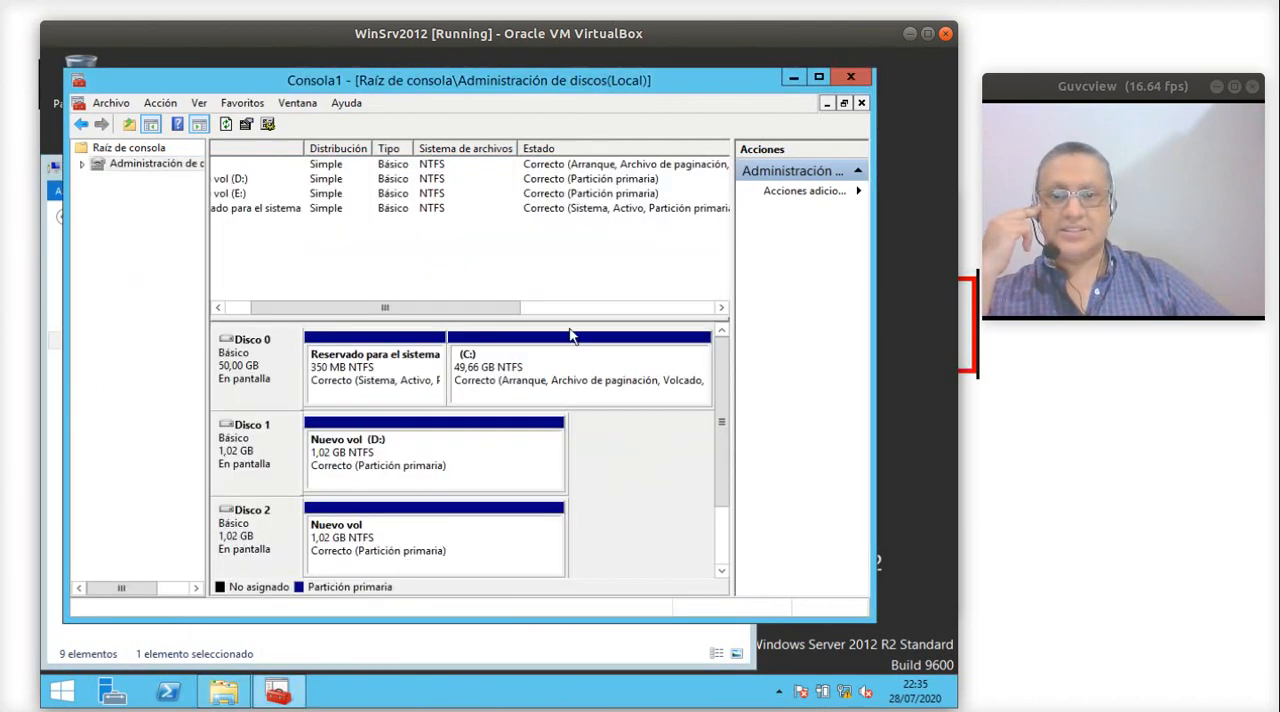
right_click(440, 463)
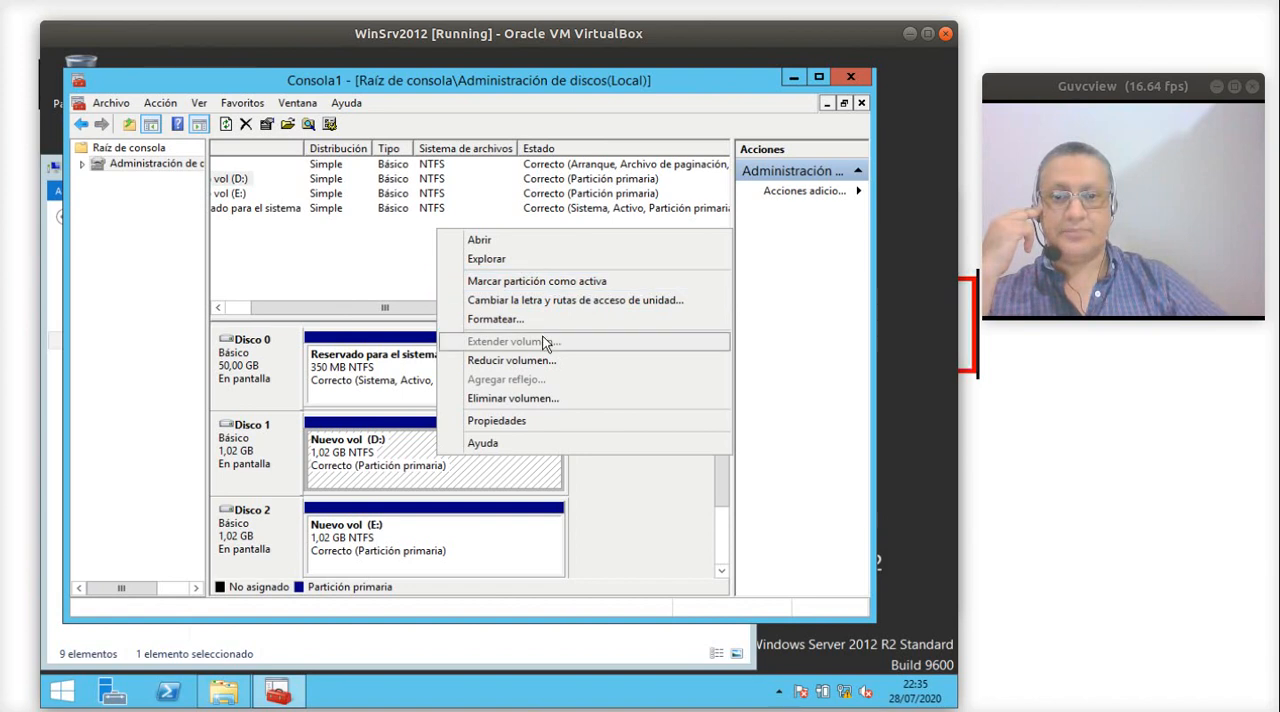
click(522, 400)
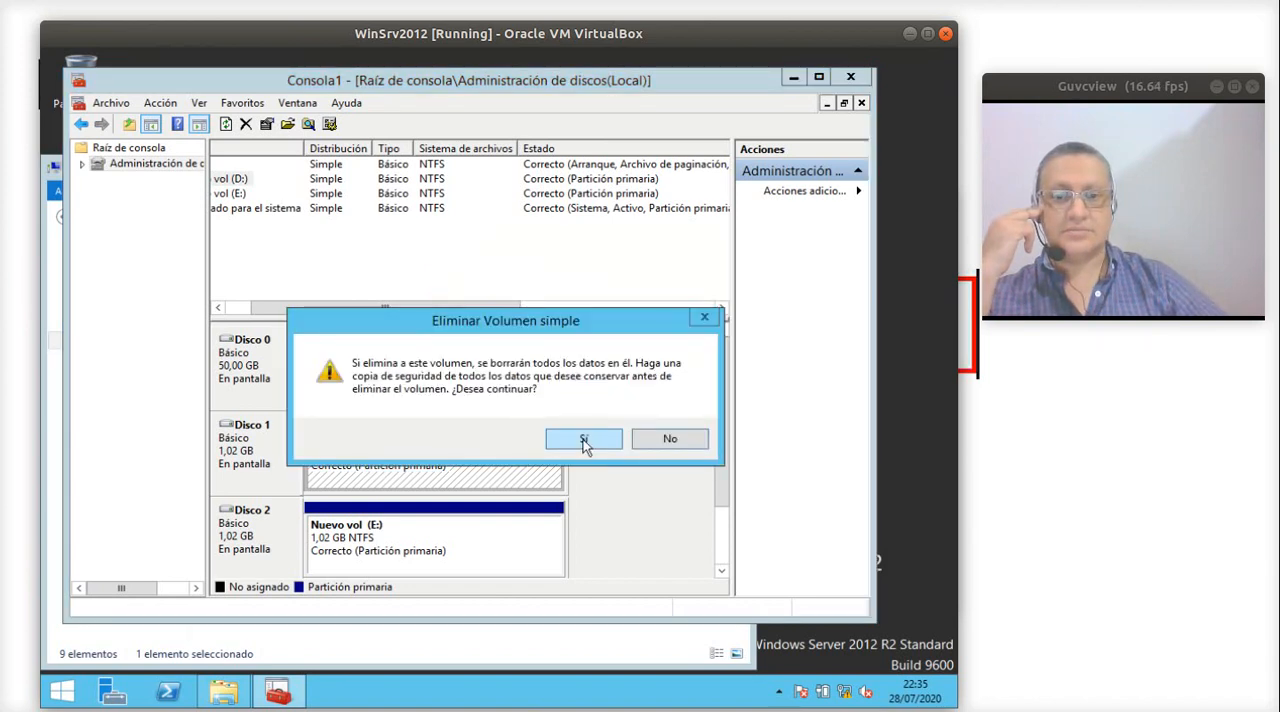
click(576, 435)
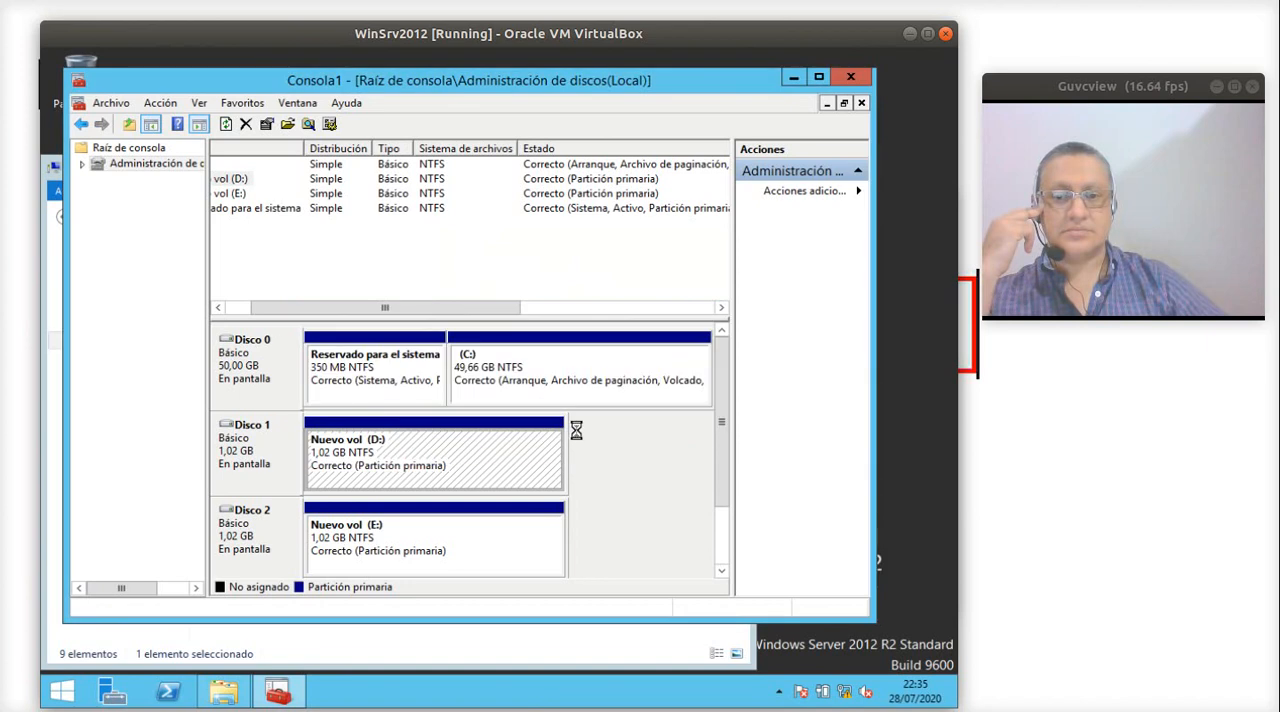
- Delete the simple volume E: on Disco 2 and check the remaining drives in the computer overview
right_click(467, 528)
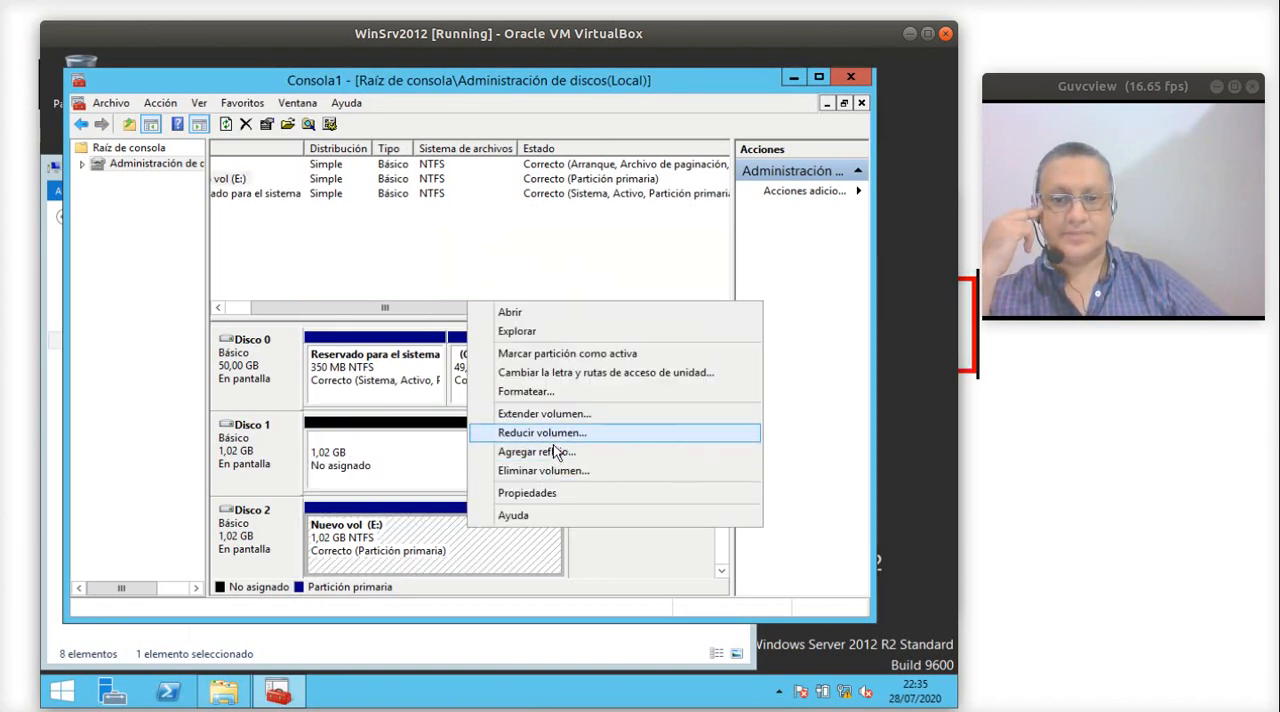
click(566, 471)
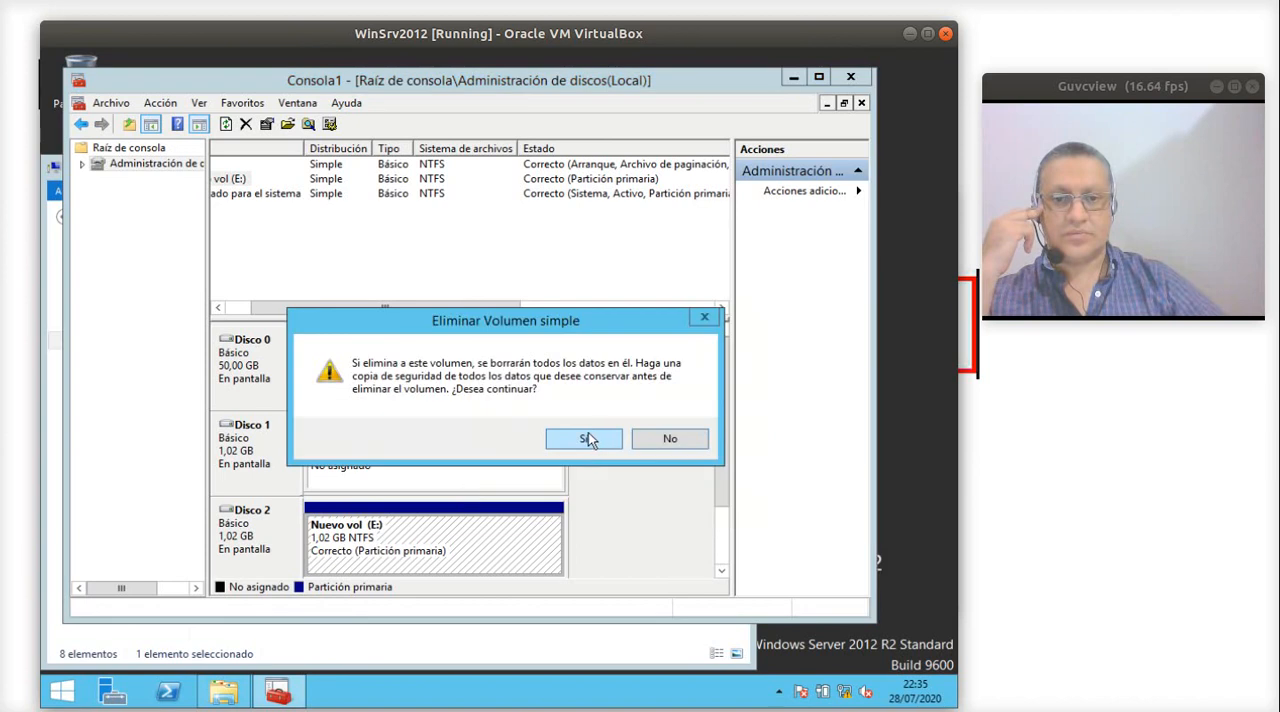
click(588, 433)
click(398, 640)
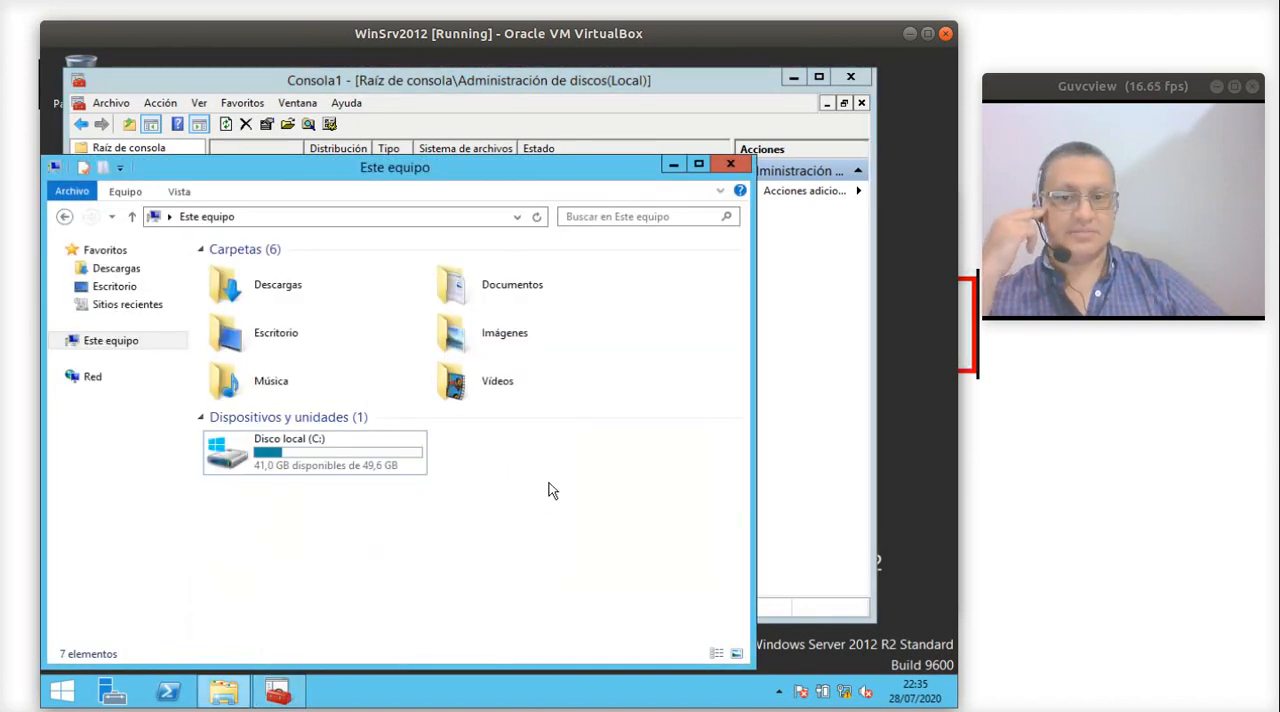
- Set up a new mirrored volume on Disco 1 with Disco 2 added as the second disk and 1043 MB of space
click(801, 324)
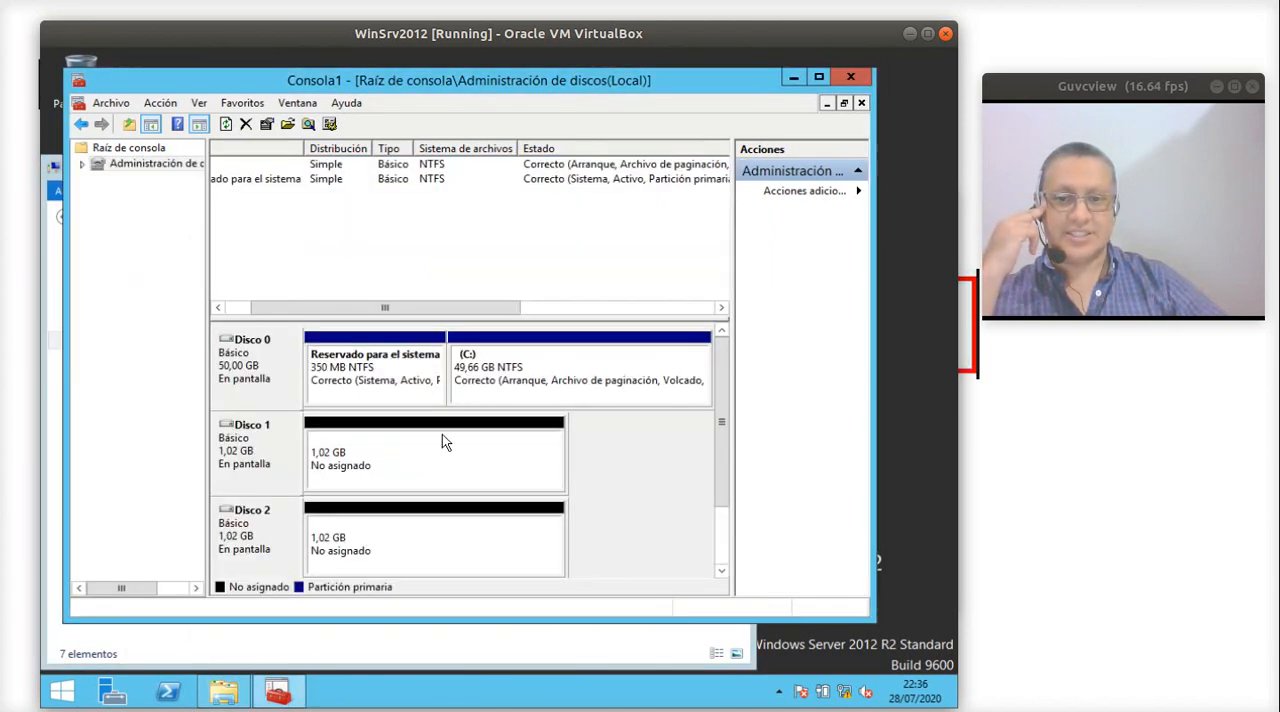
right_click(393, 463)
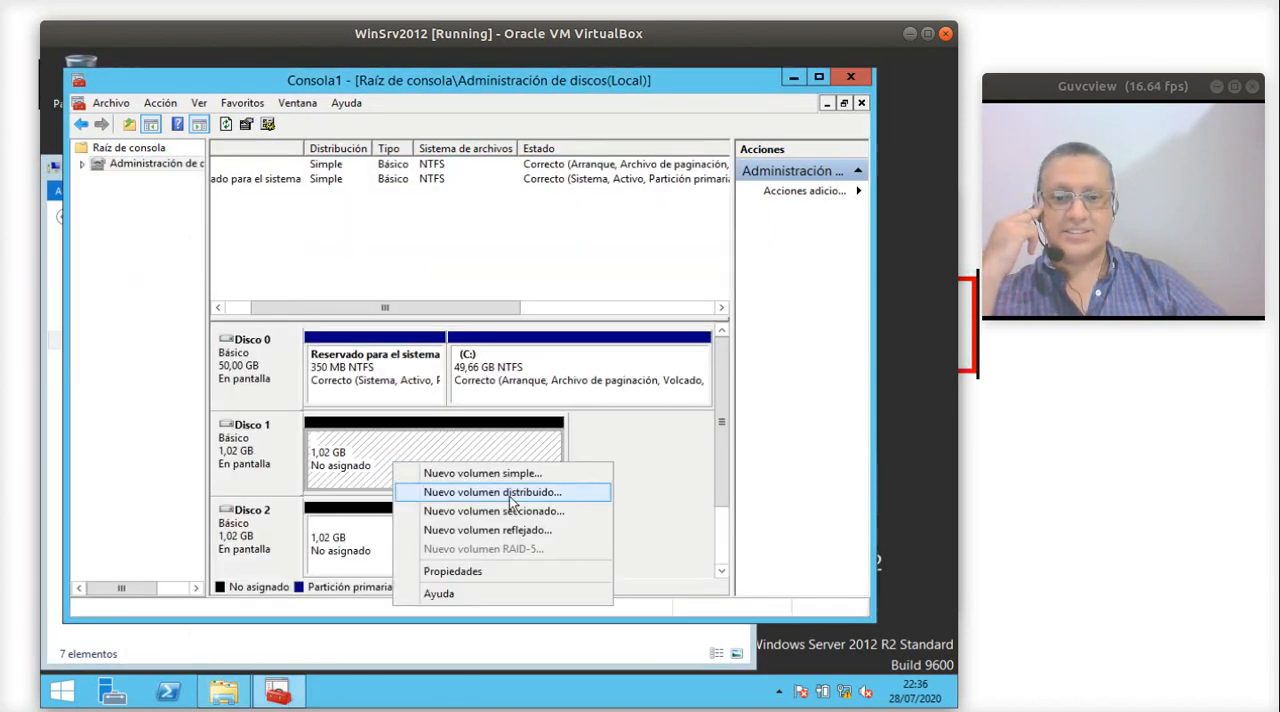
click(509, 531)
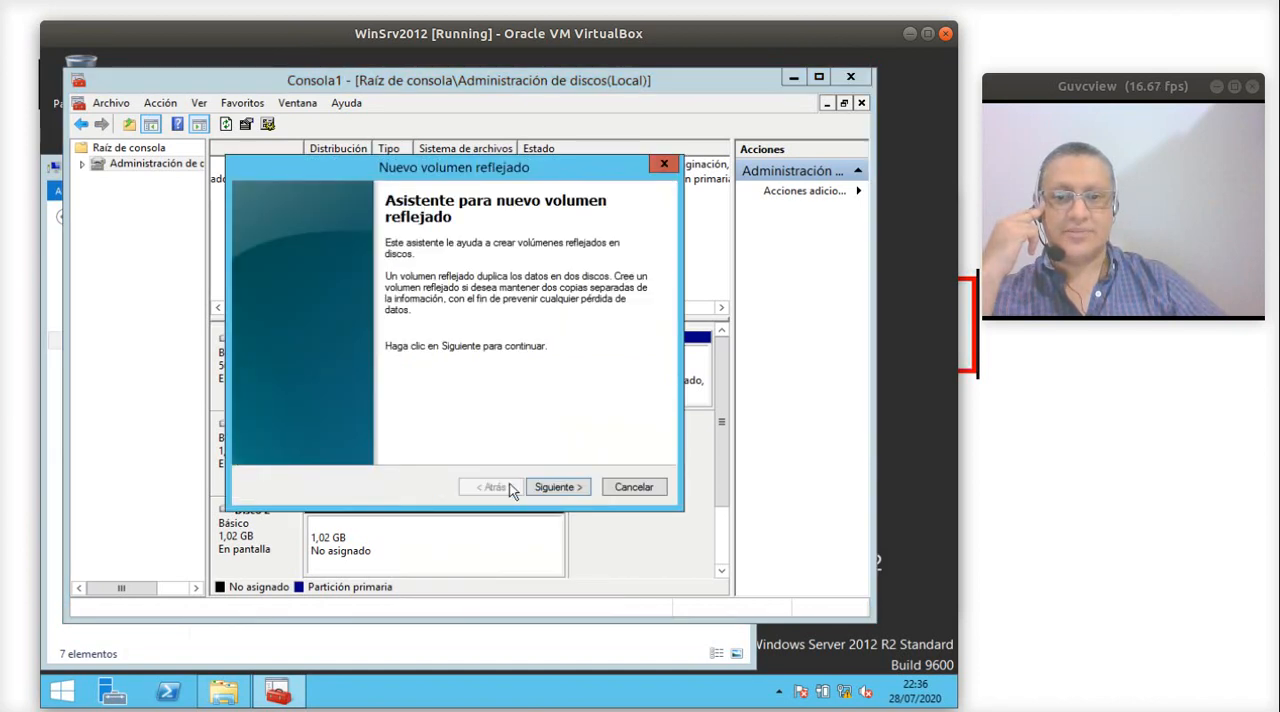
click(555, 487)
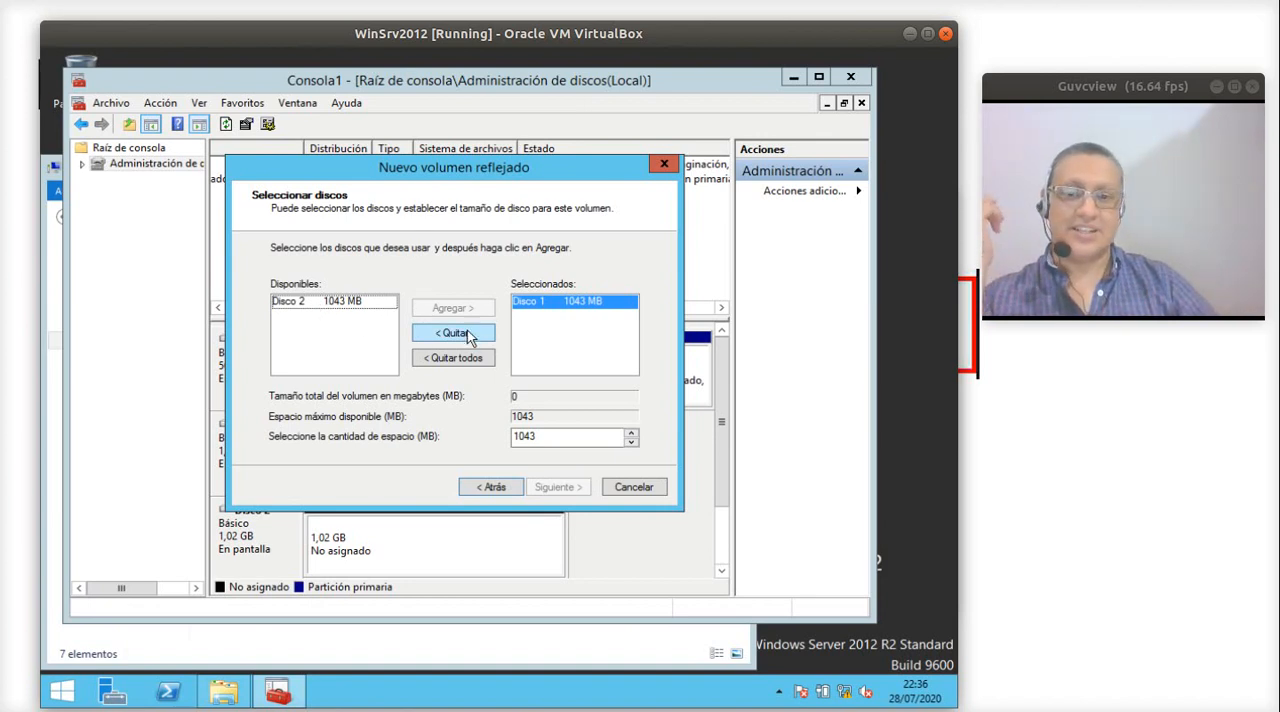
click(381, 304)
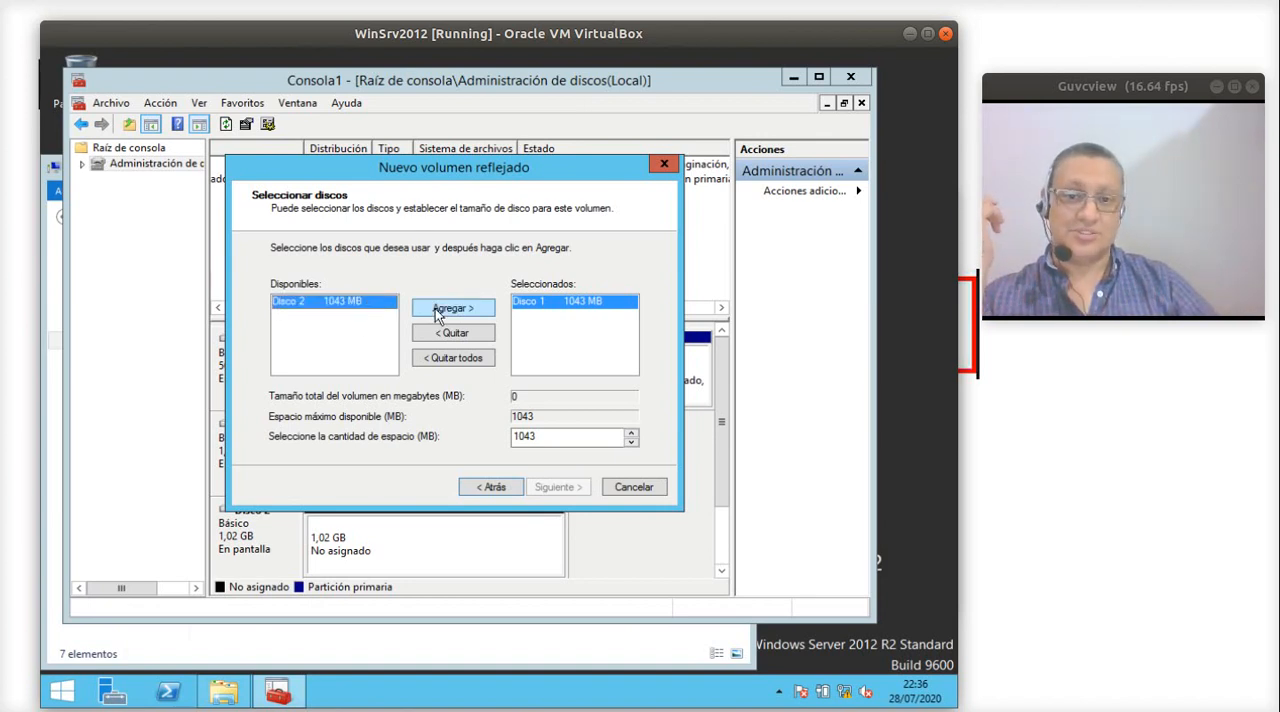
click(440, 311)
click(545, 315)
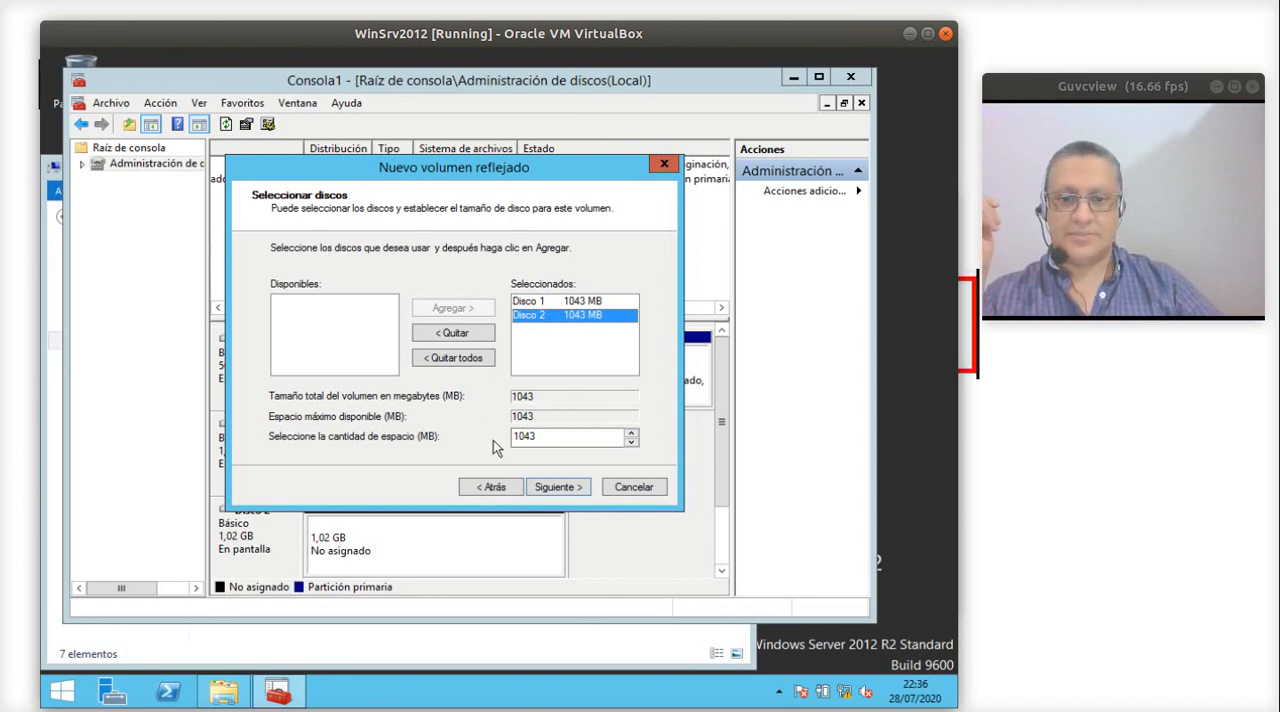
click(547, 487)
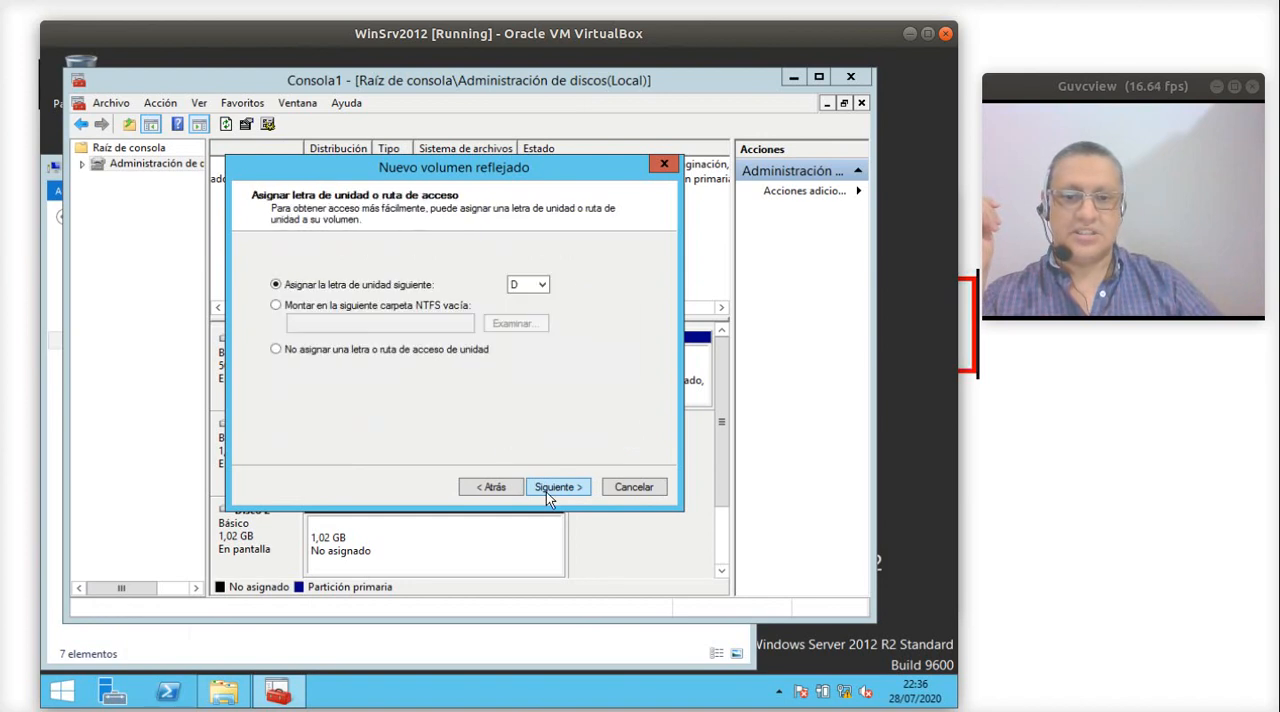
- Review the available drive letters and keep D for the mirrored volume
click(520, 286)
click(619, 288)
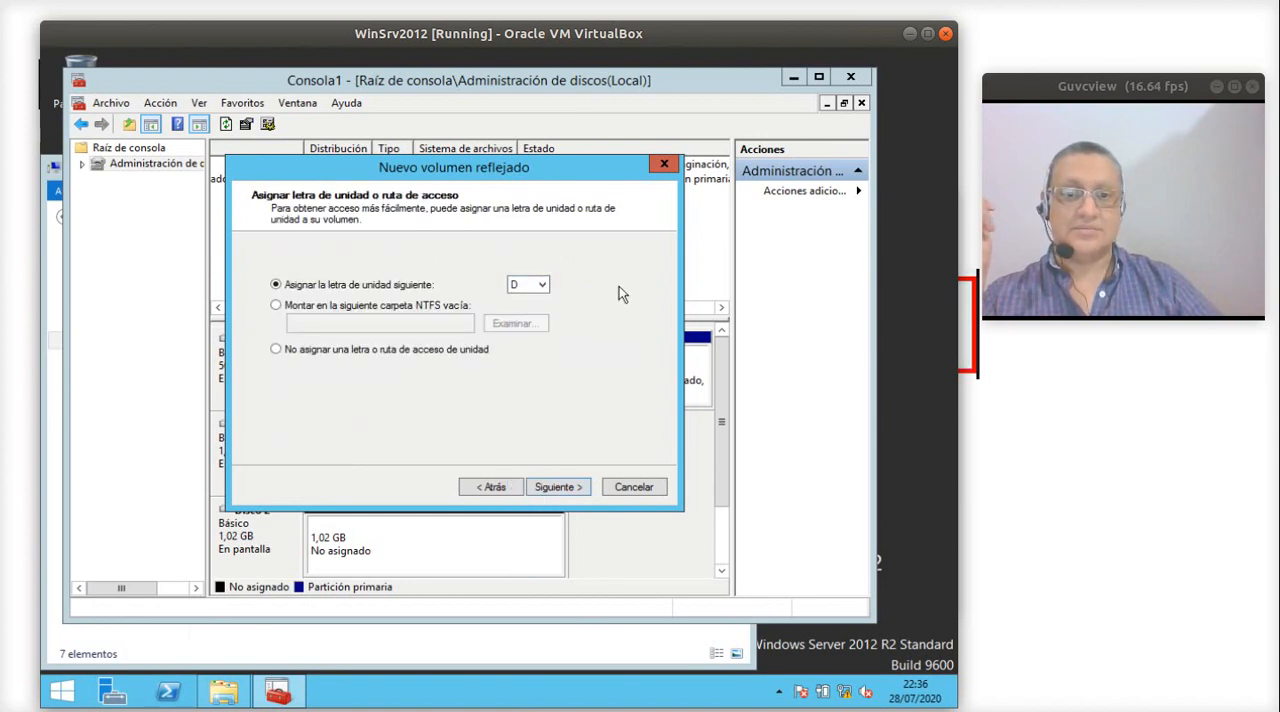
click(530, 287)
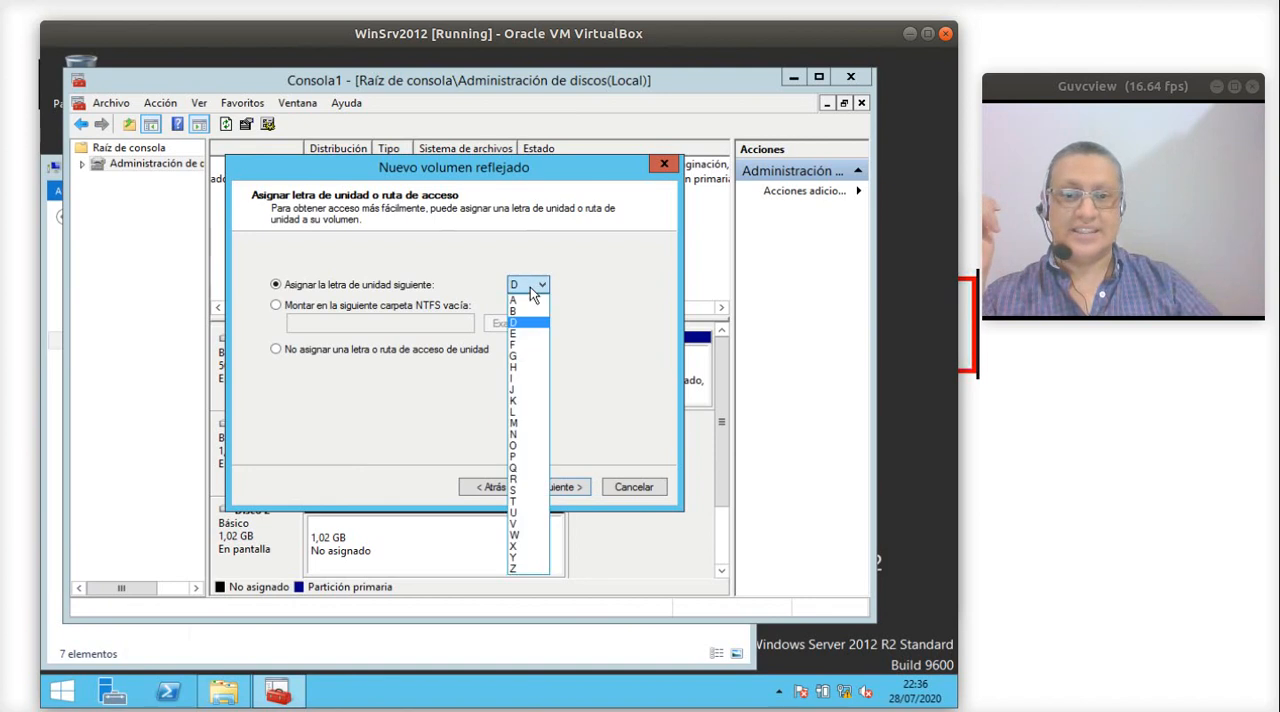
click(529, 288)
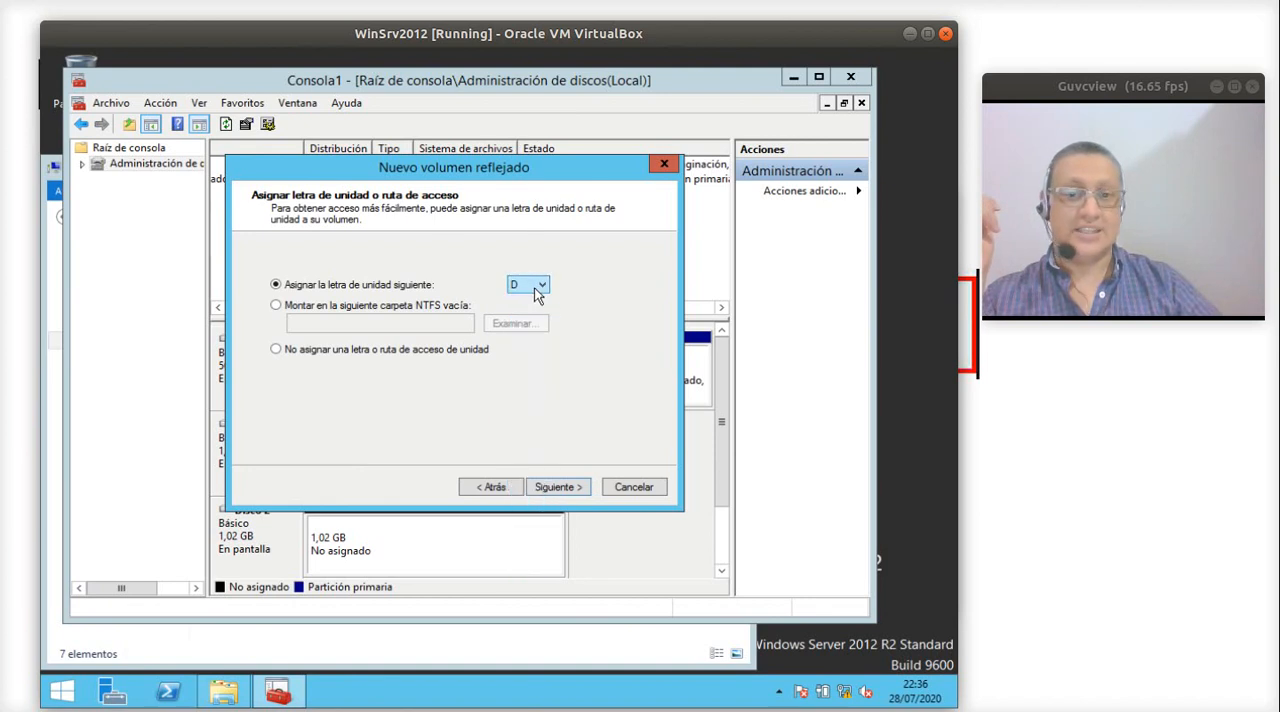
click(557, 490)
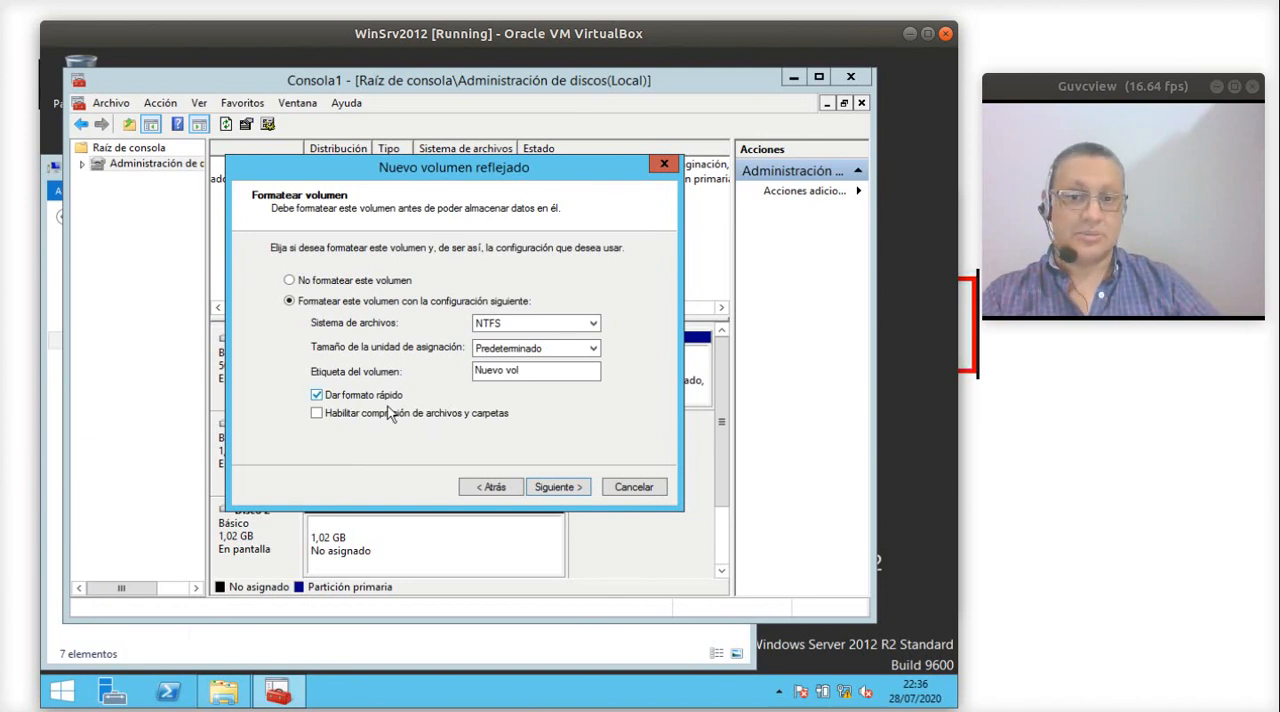
- Quick-format the mirrored volume as NTFS labelled Nuevo vol, finish the wizard and accept converting both disks to dynamic
click(545, 488)
click(556, 487)
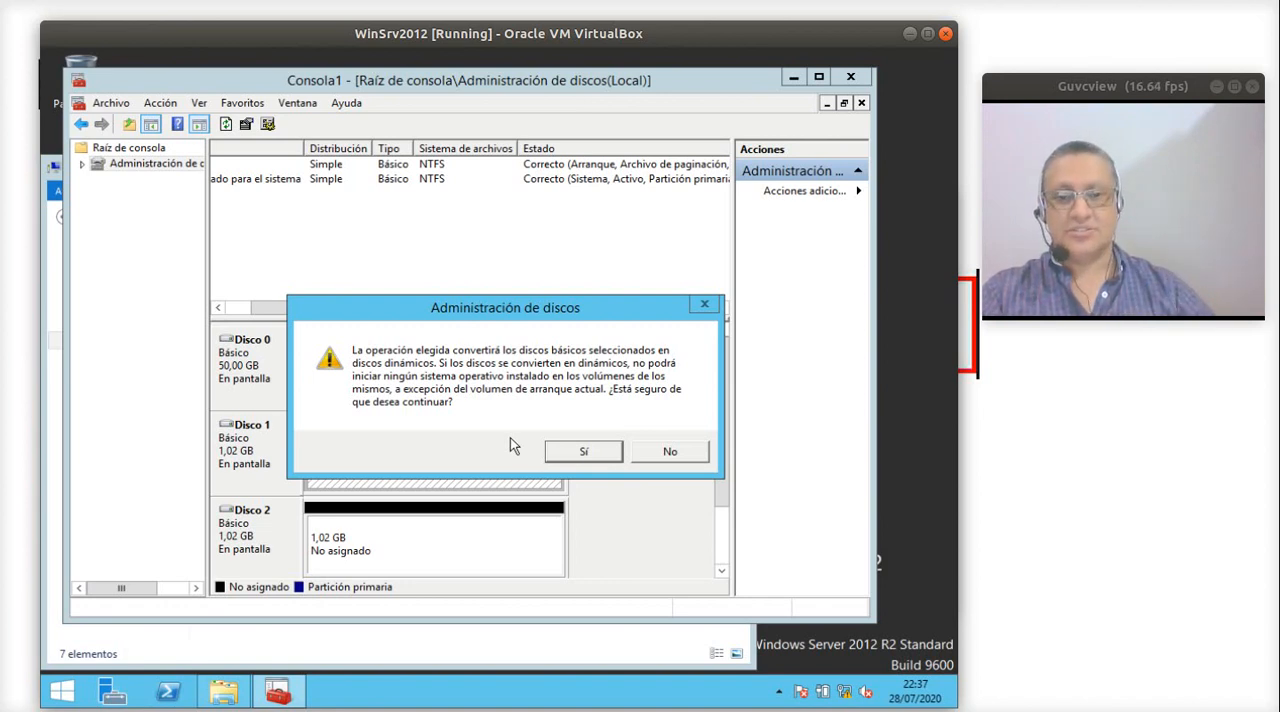
click(600, 451)
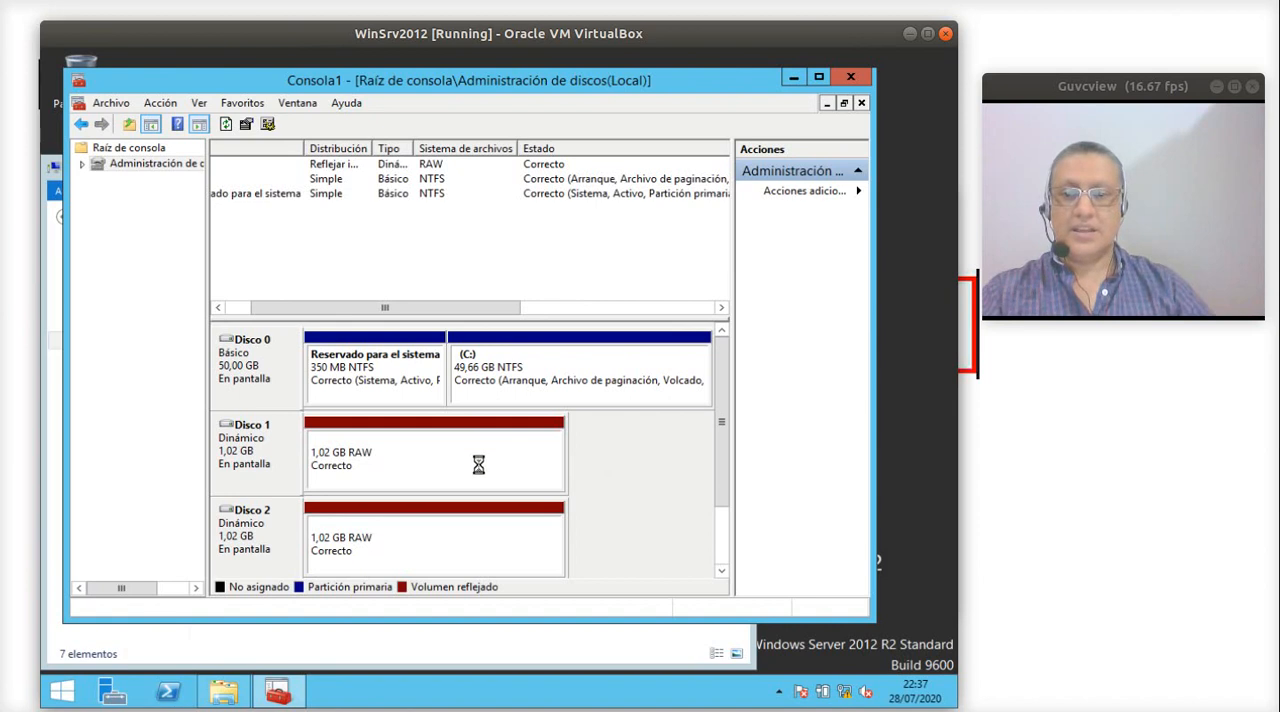
- Examine the mirrored volume on Disco 1 and Disco 2, and how it appears as a drive in the computer overview
click(407, 471)
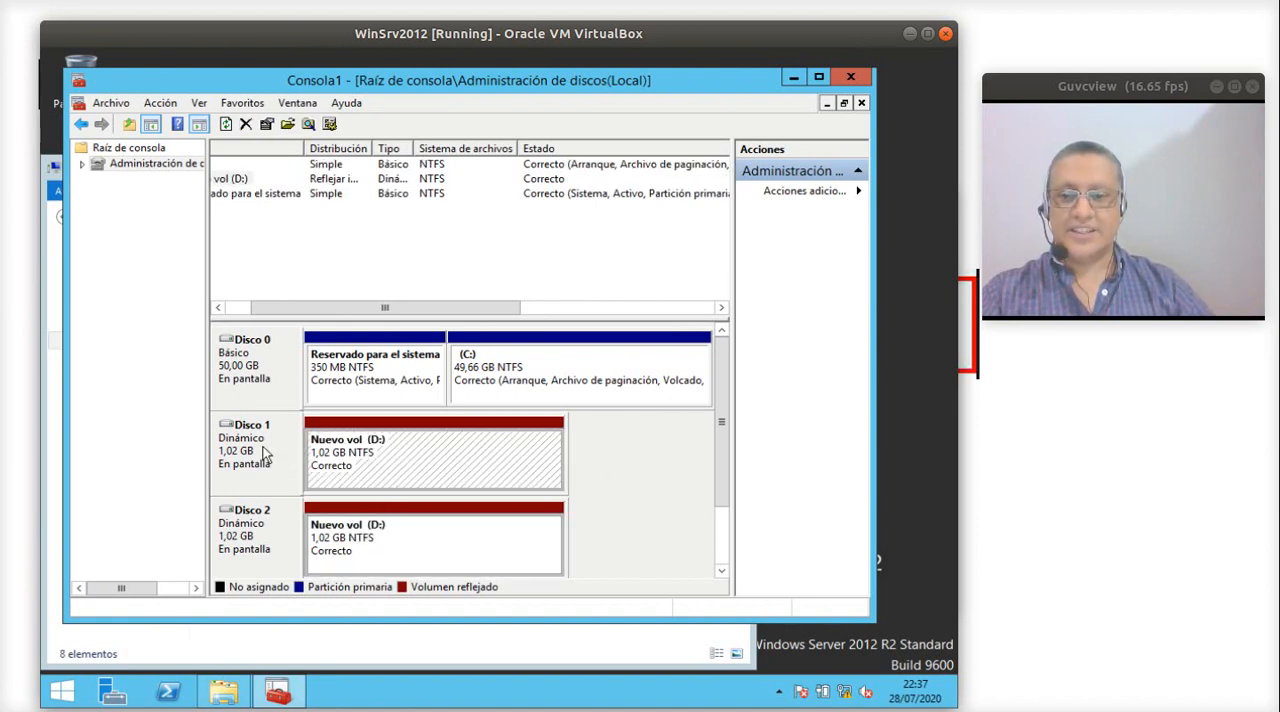
click(383, 552)
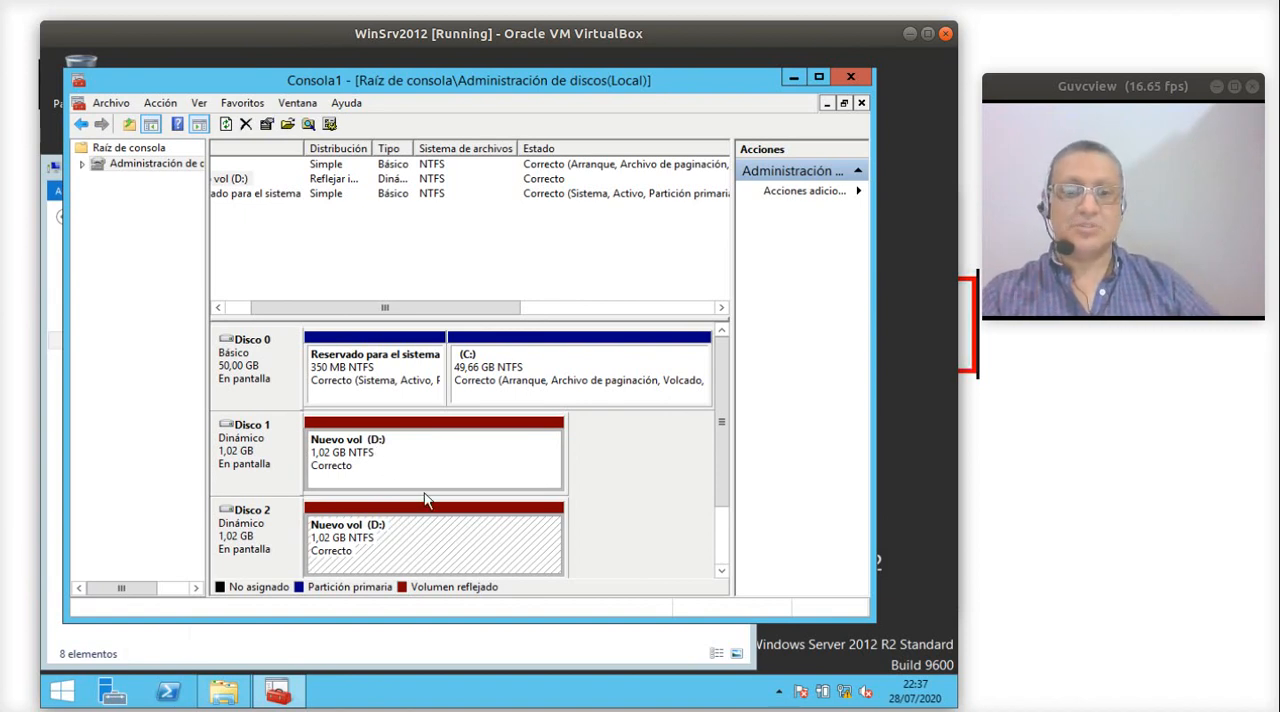
click(432, 472)
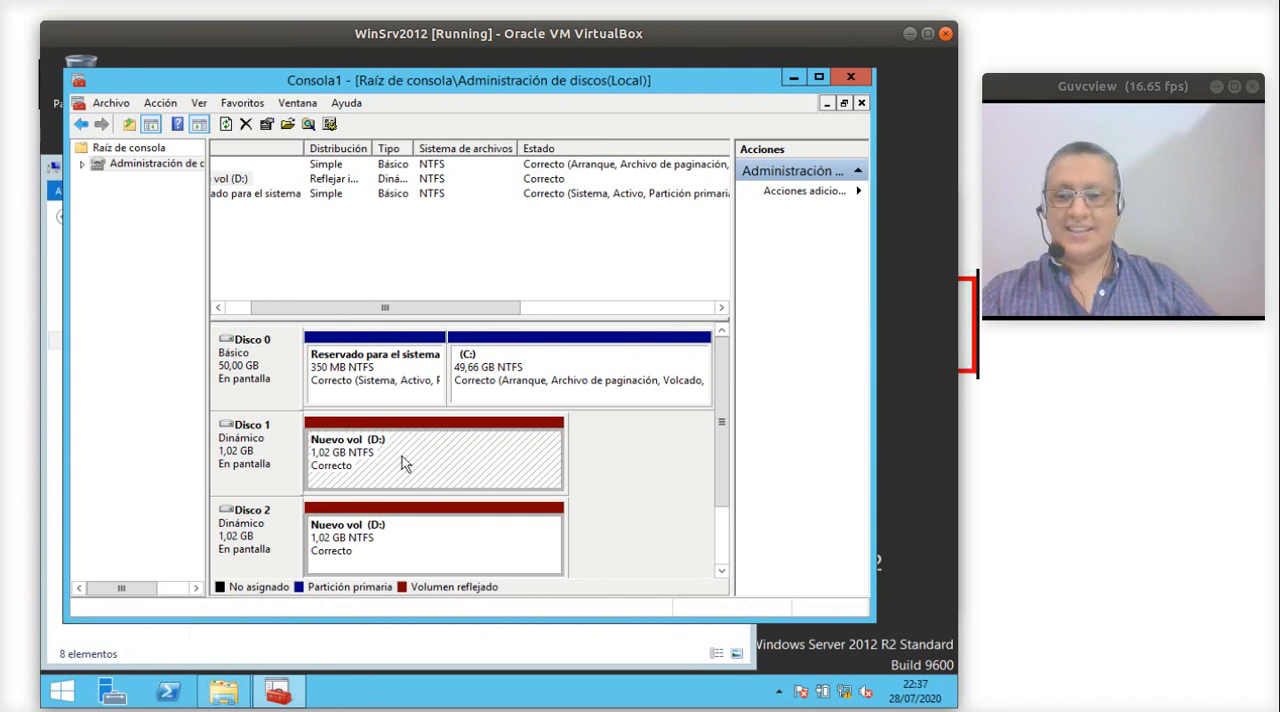
click(223, 691)
click(474, 466)
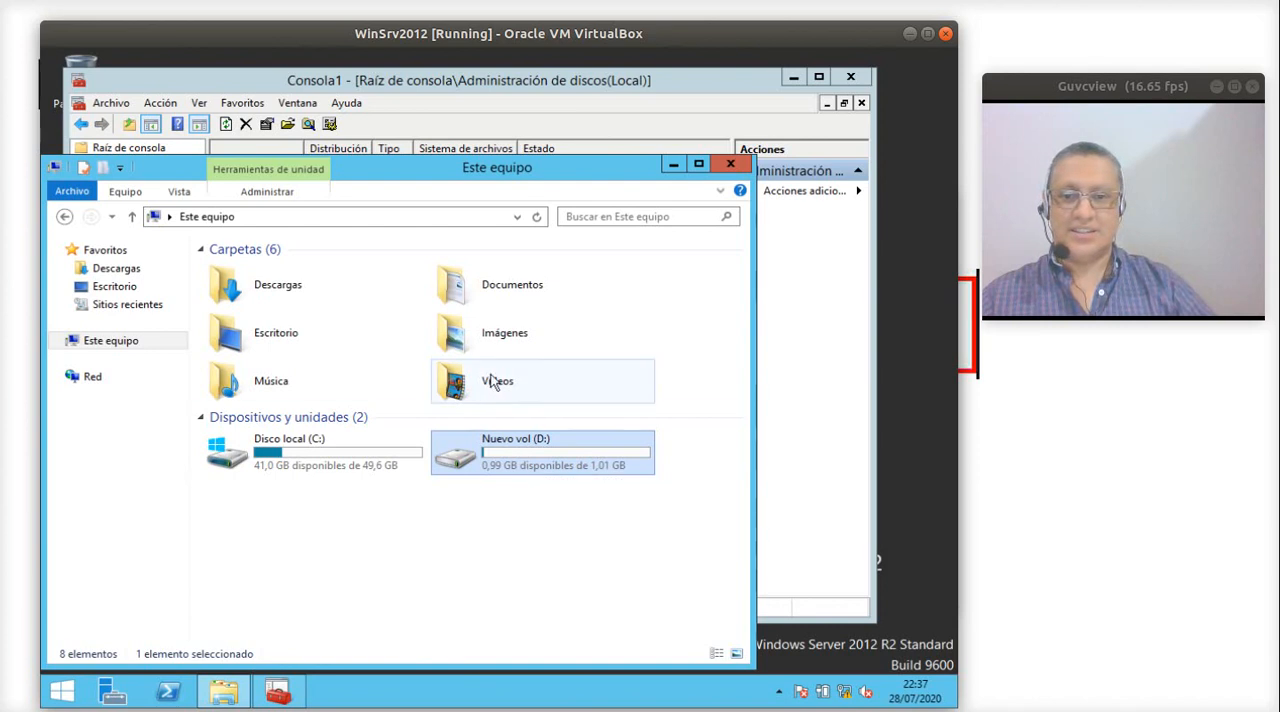
- View the image Captura de pantalla (1) from the Capturas de pantalla folder in Imágenes, and close it
double_click(476, 338)
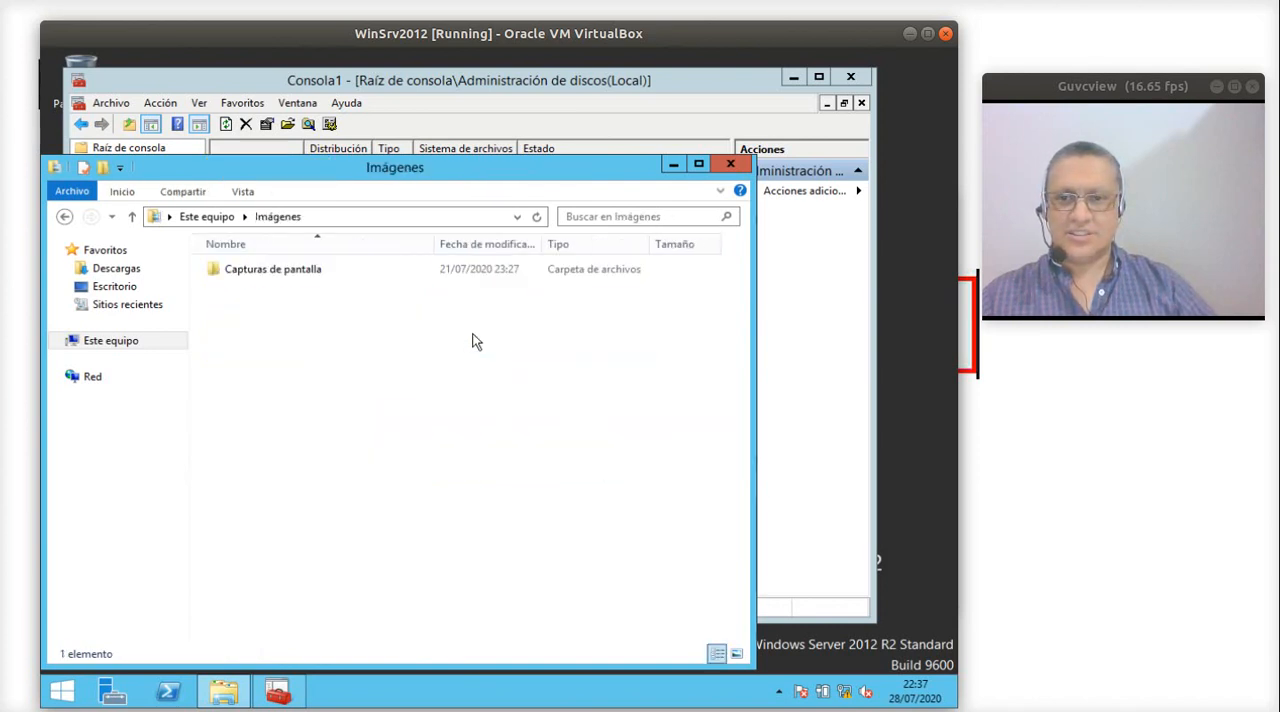
double_click(365, 274)
double_click(277, 271)
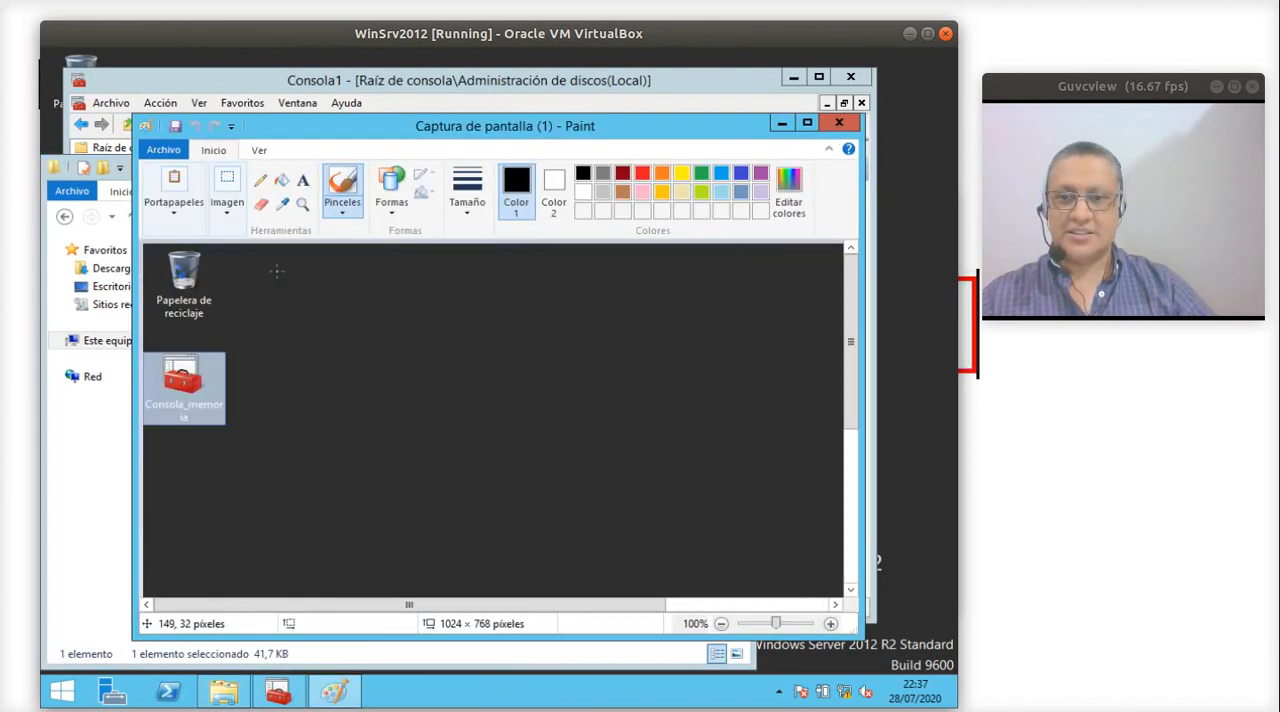
click(845, 124)
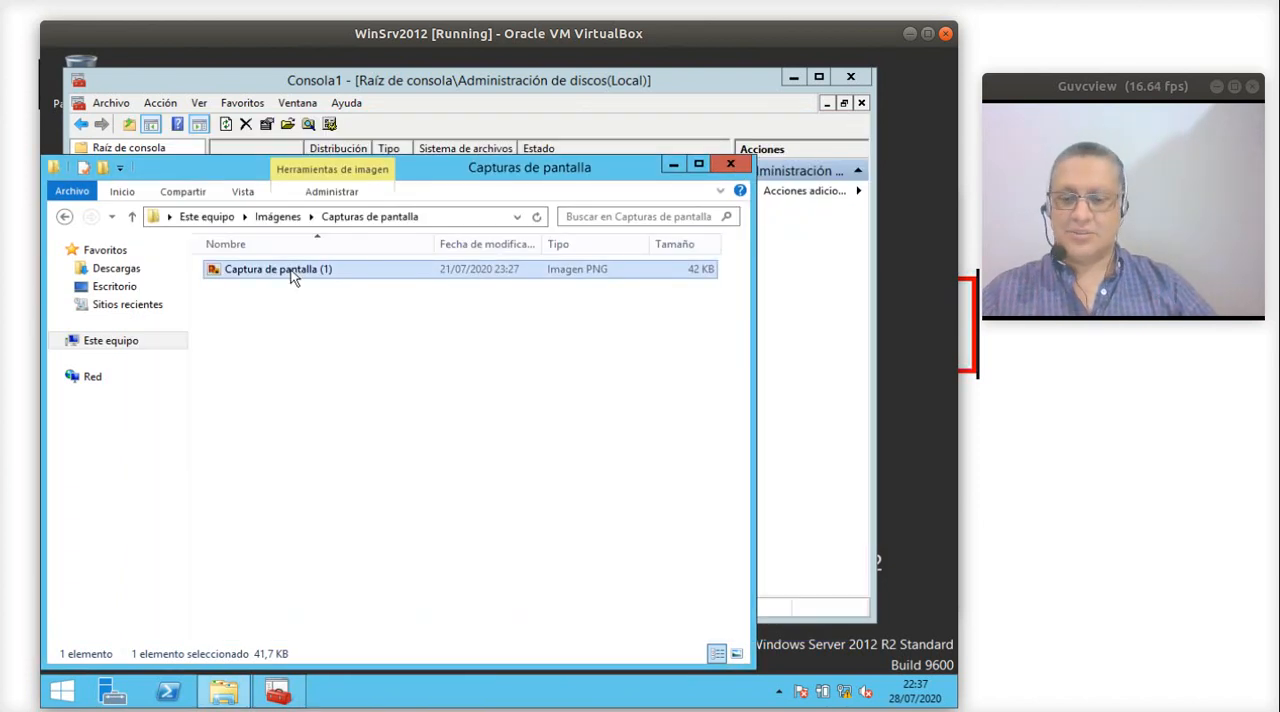
- Paste the copied Captura de pantalla (1) image into Nuevo vol (D:) and return to the computer overview
click(277, 216)
click(206, 216)
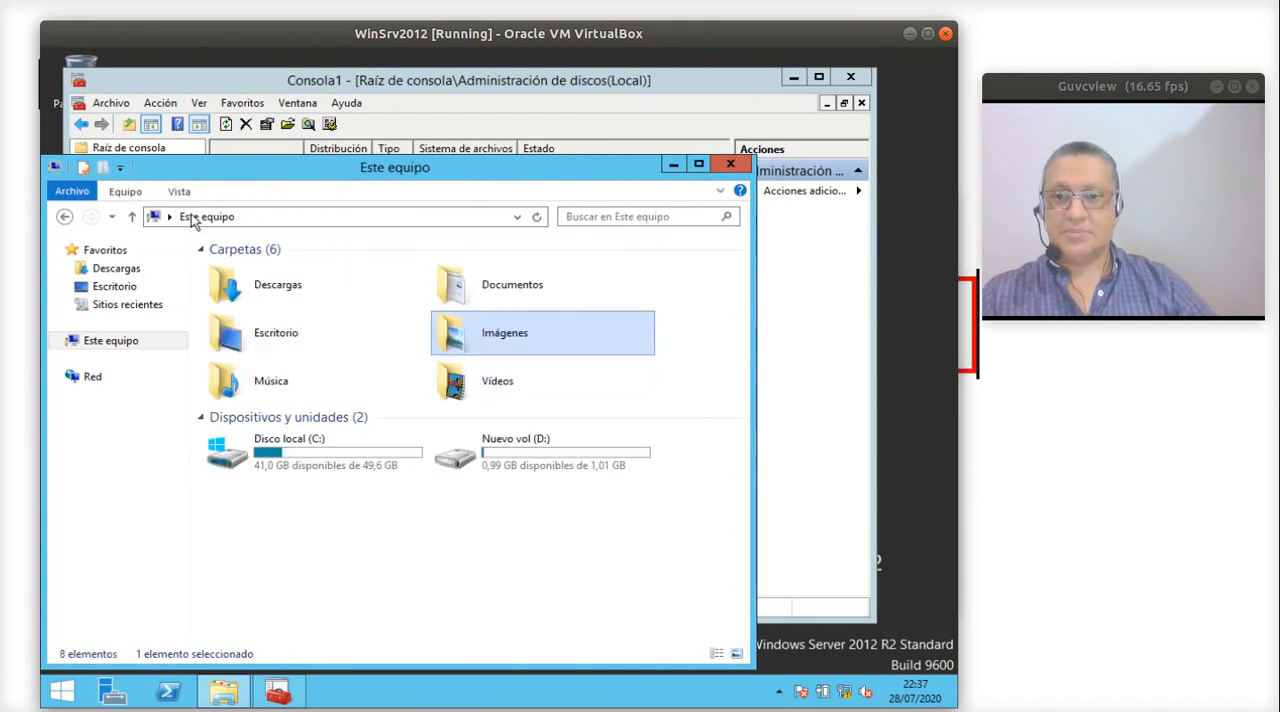
double_click(478, 460)
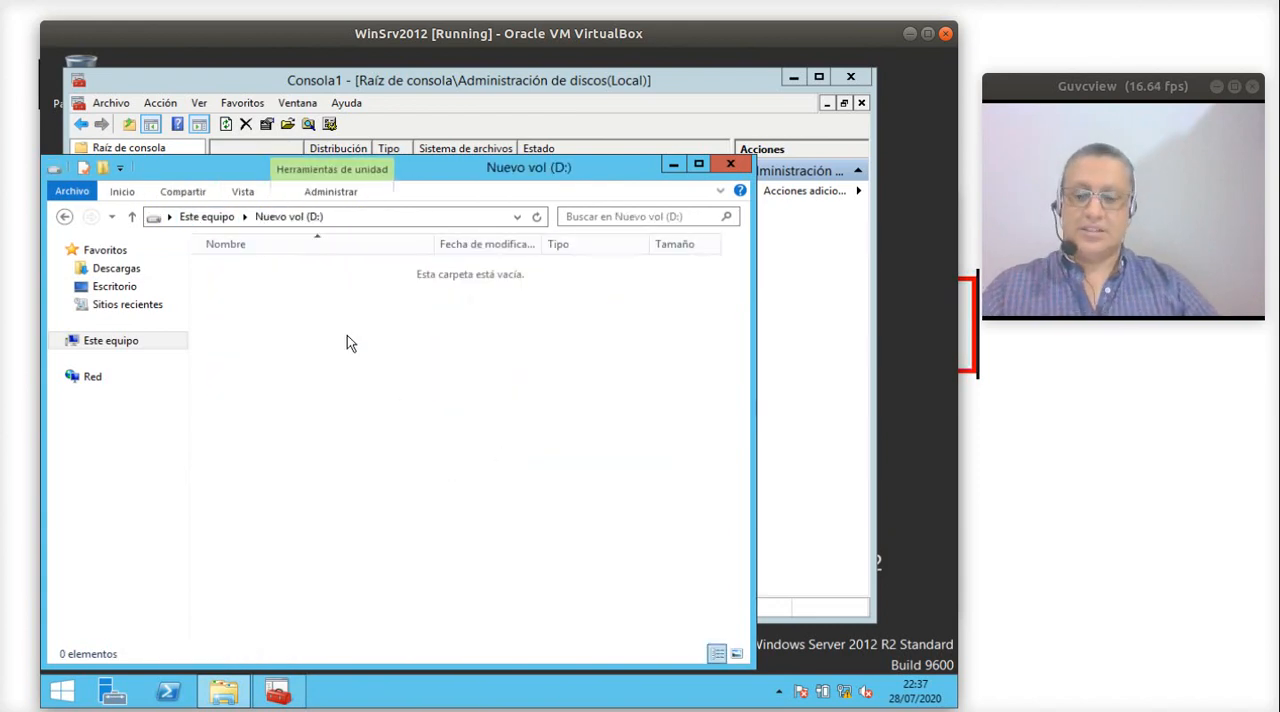
key(ctrl+v)
click(309, 297)
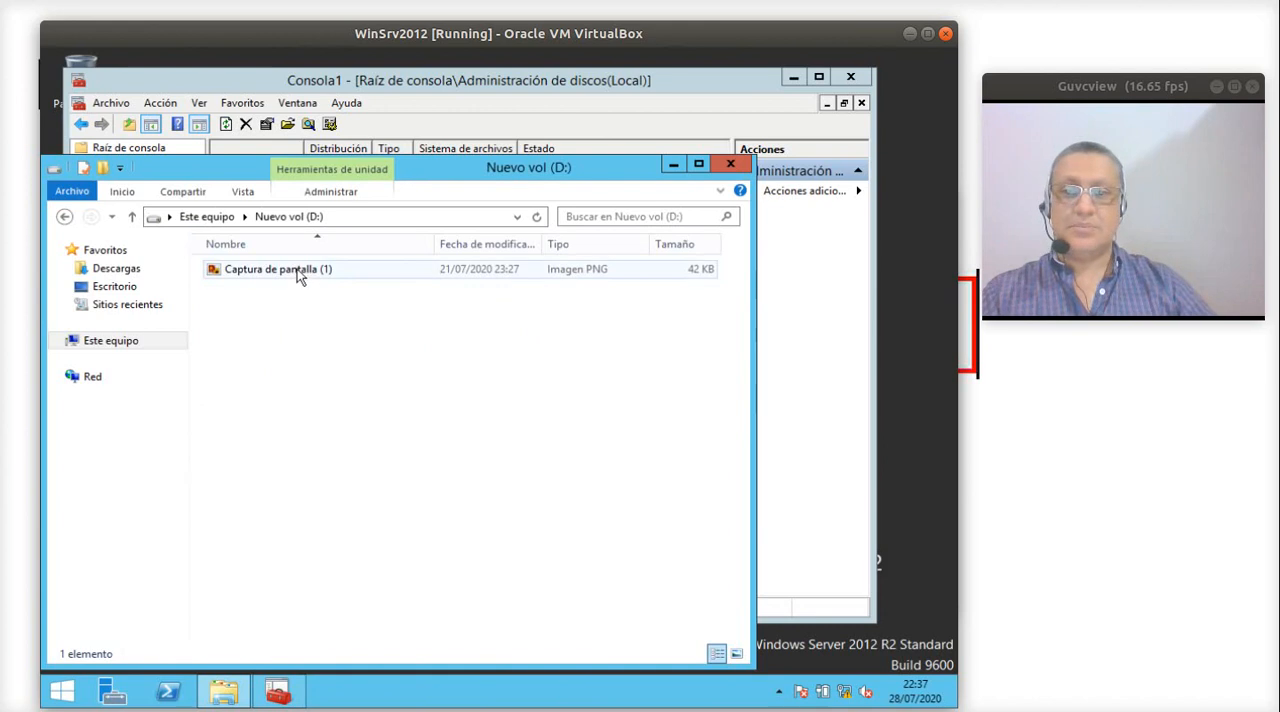
click(62, 218)
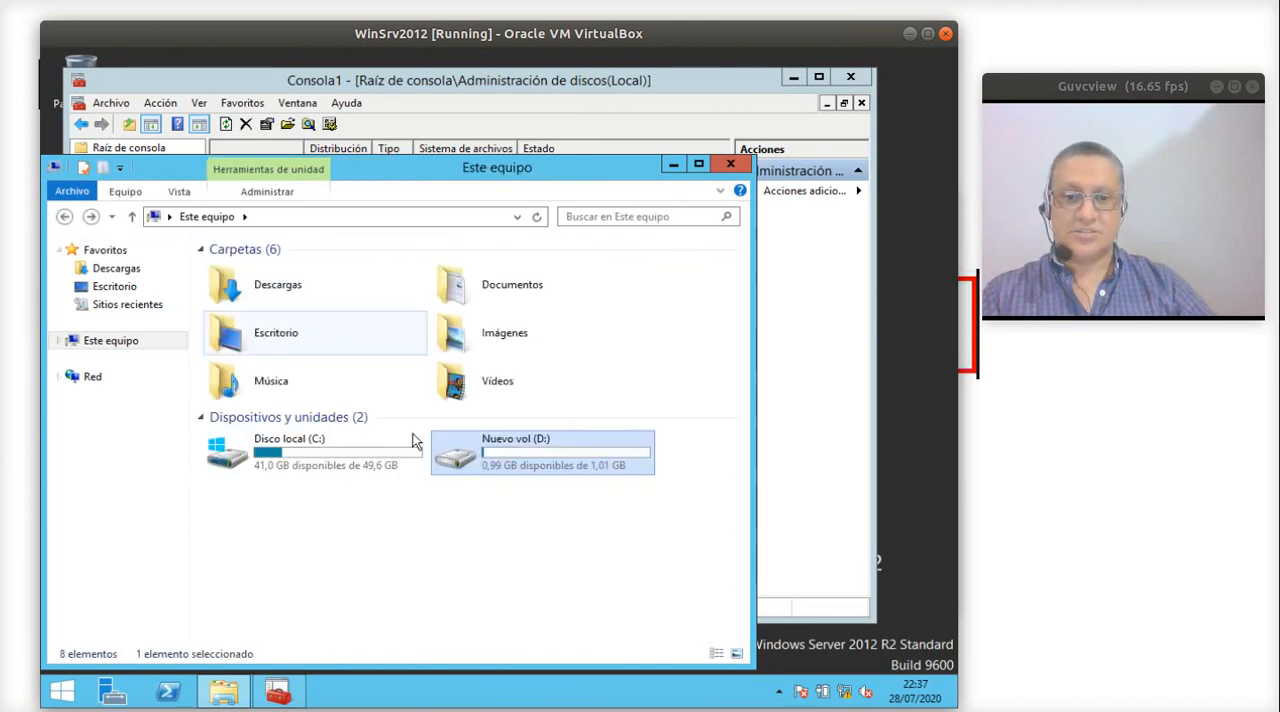
click(500, 502)
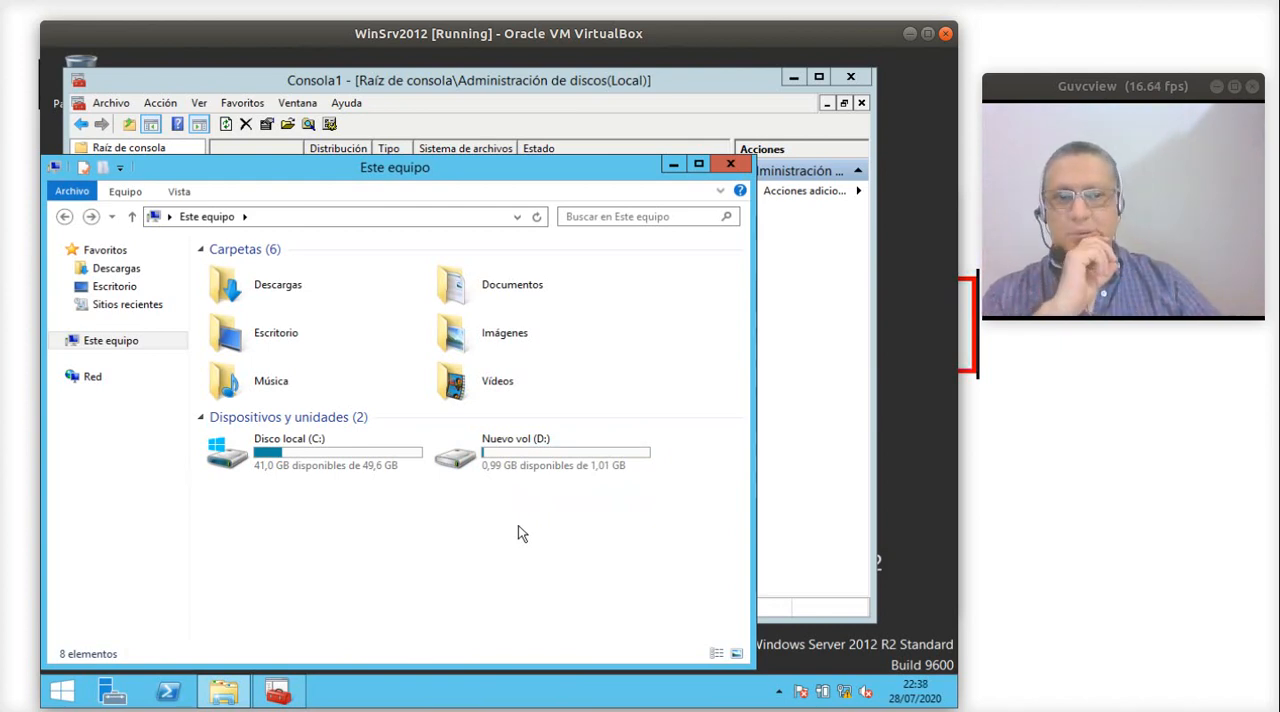
- Remove the mirror of volume D from Disco 2 in disk management and confirm the removal
click(787, 387)
right_click(446, 464)
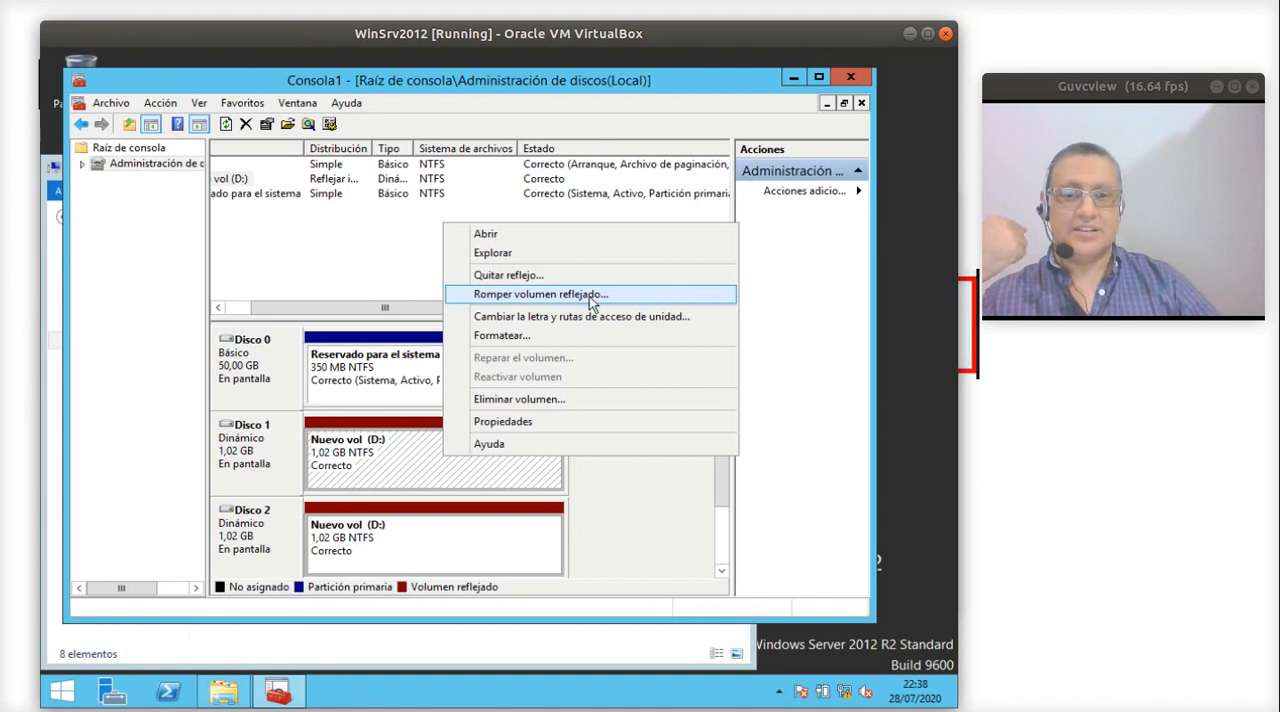
click(450, 538)
right_click(449, 537)
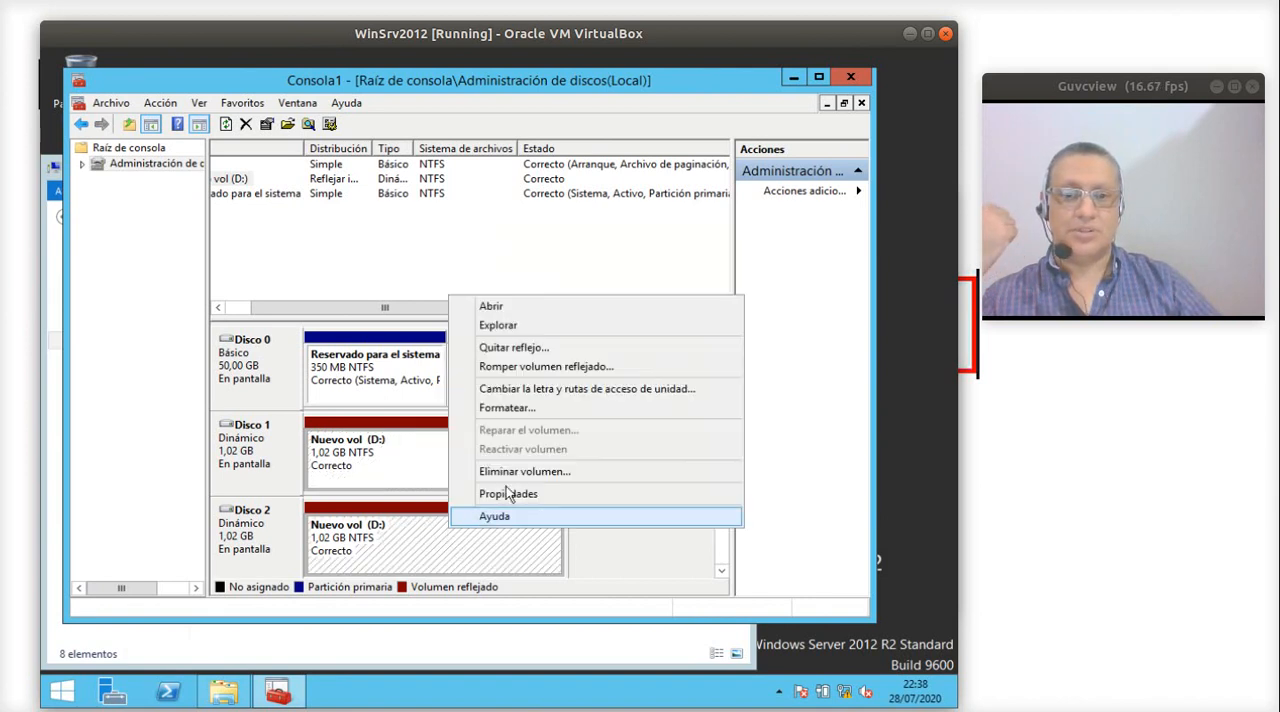
click(520, 350)
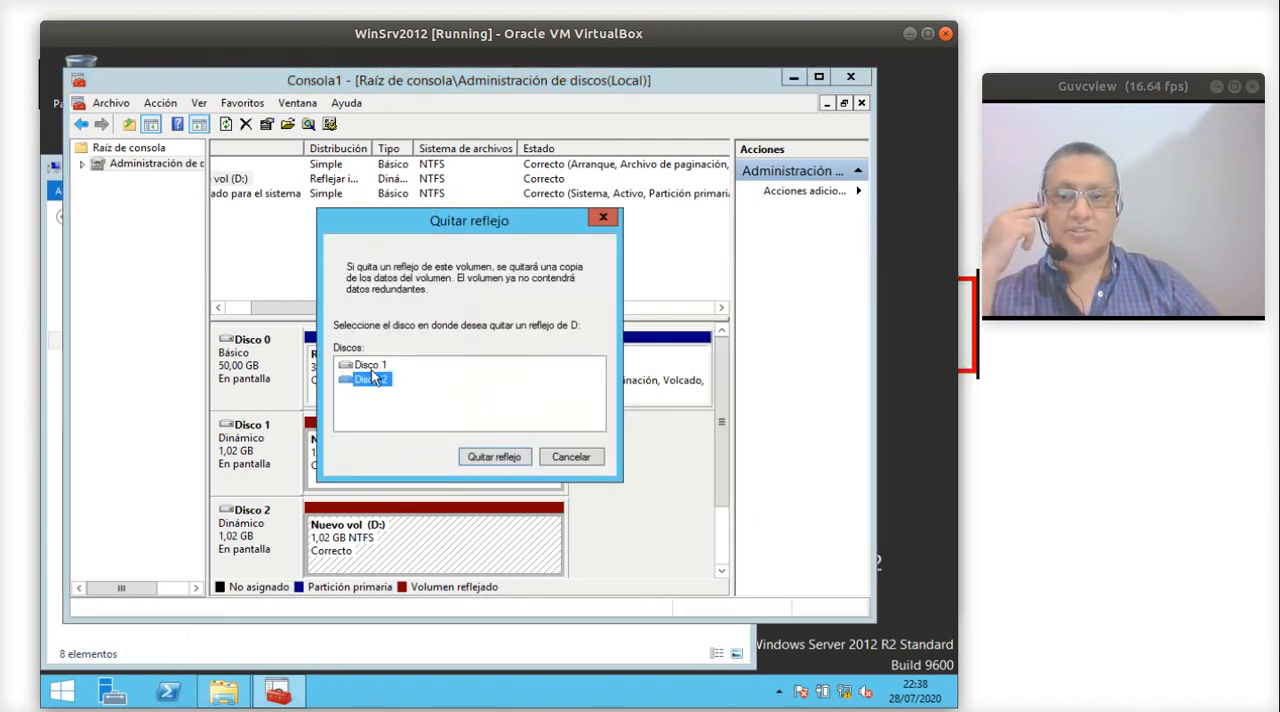
click(490, 458)
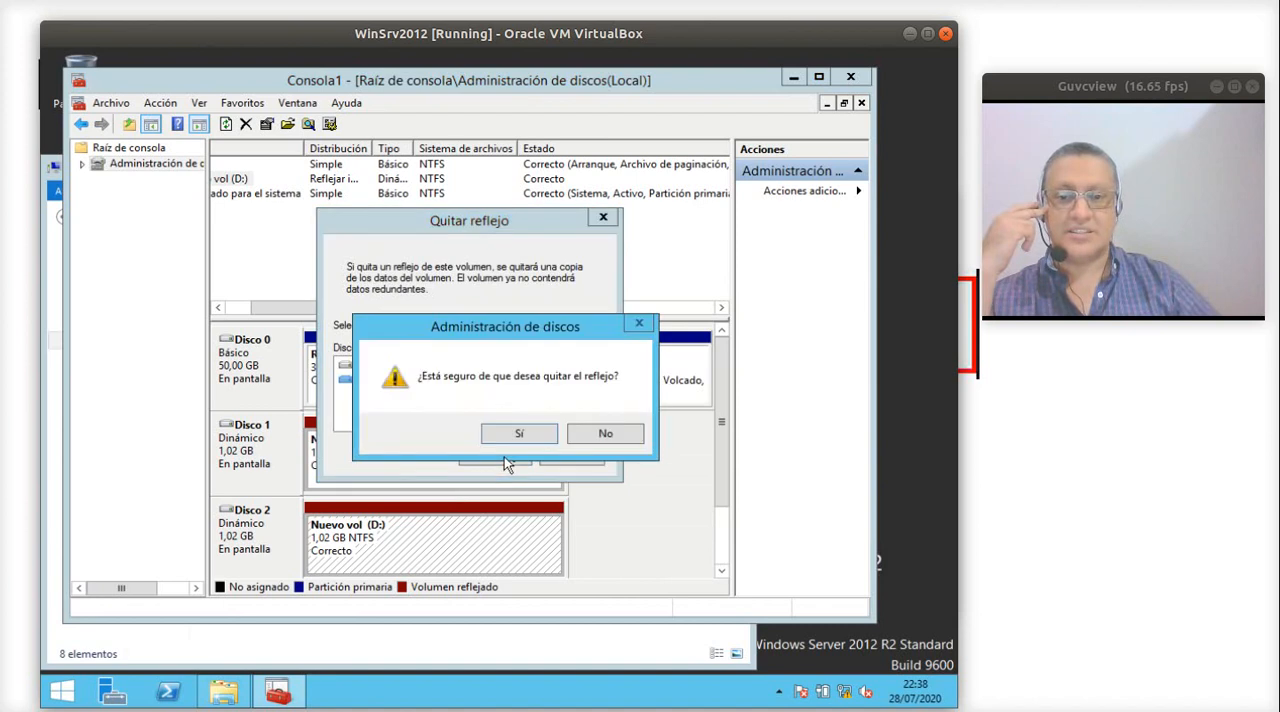
click(515, 432)
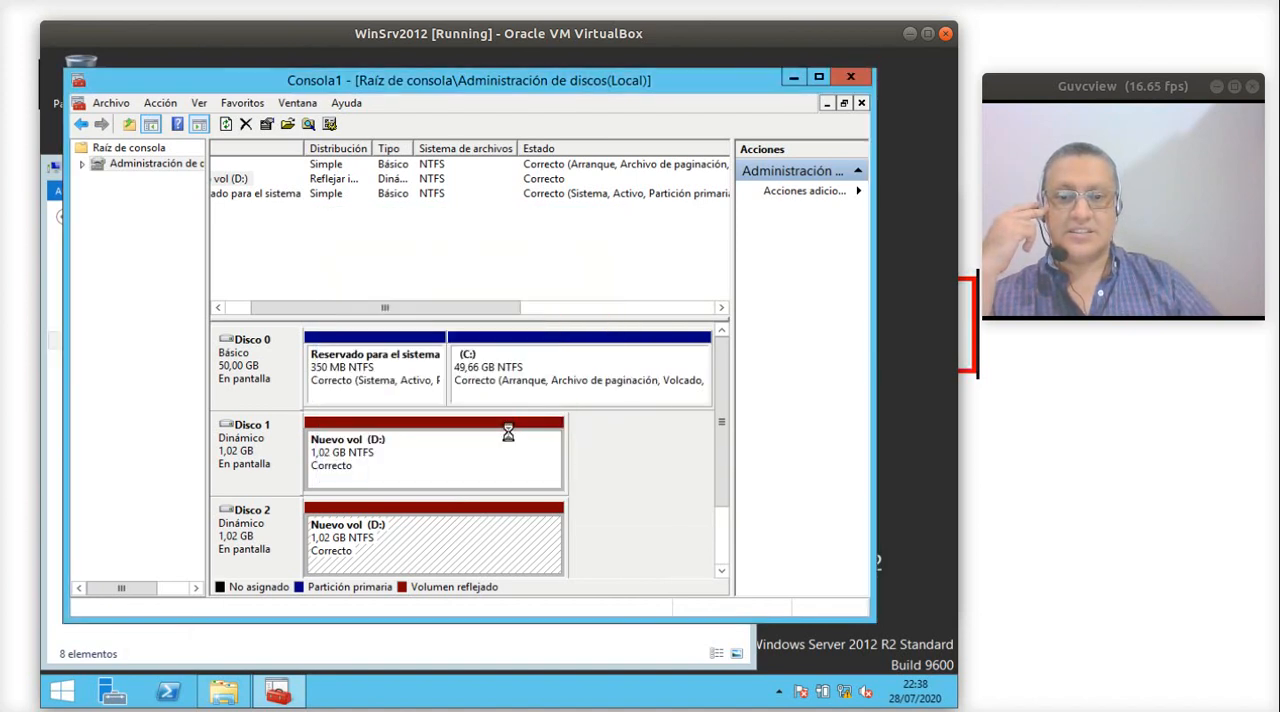
- Close the management console without saving its configuration
click(537, 475)
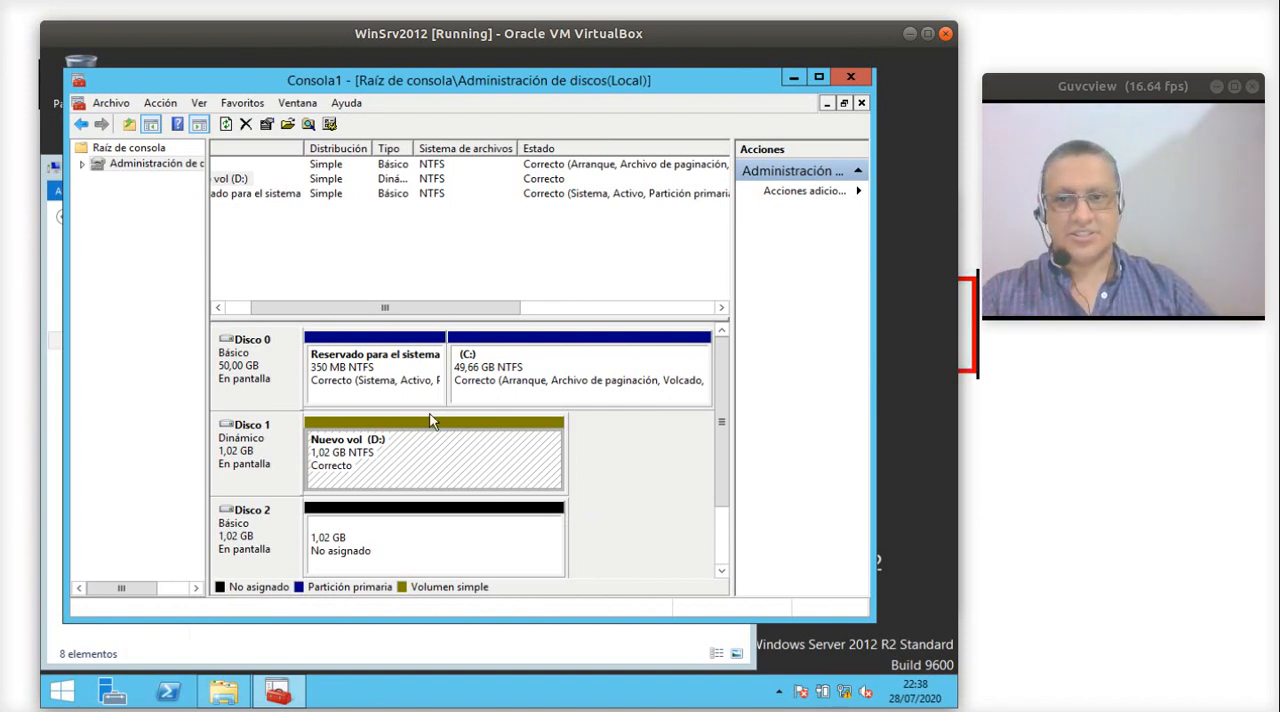
click(851, 78)
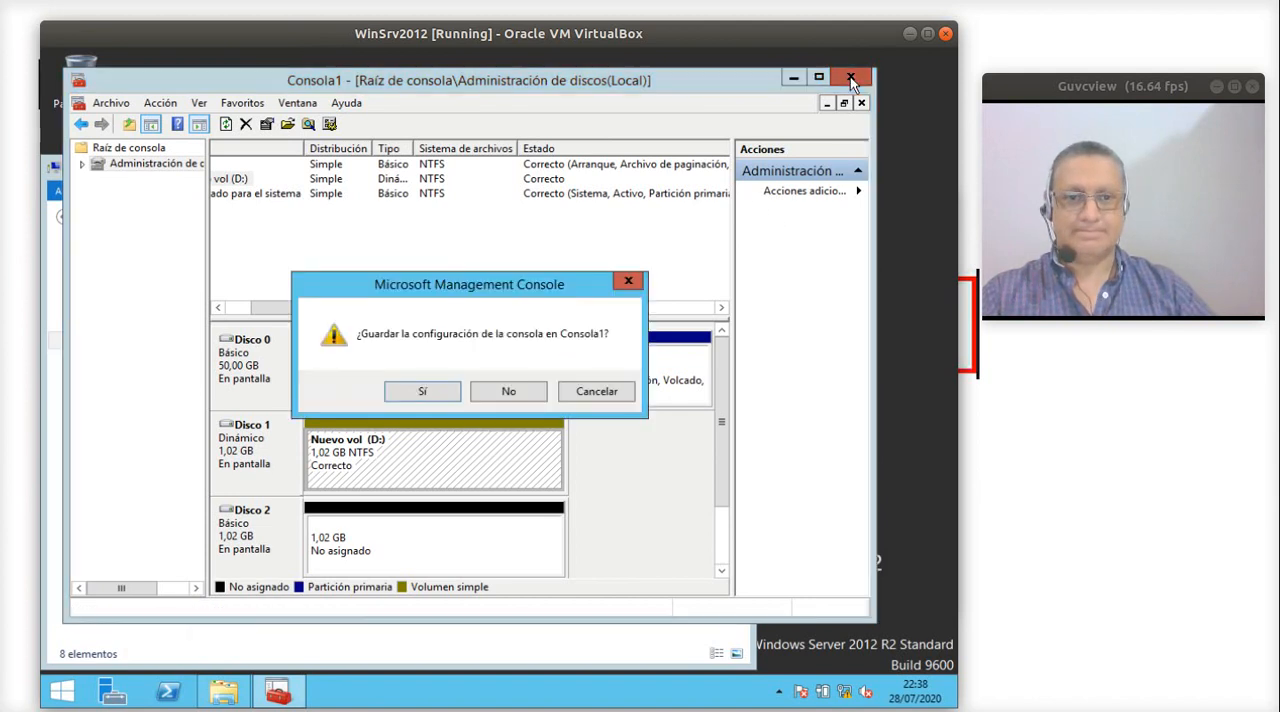
click(500, 392)
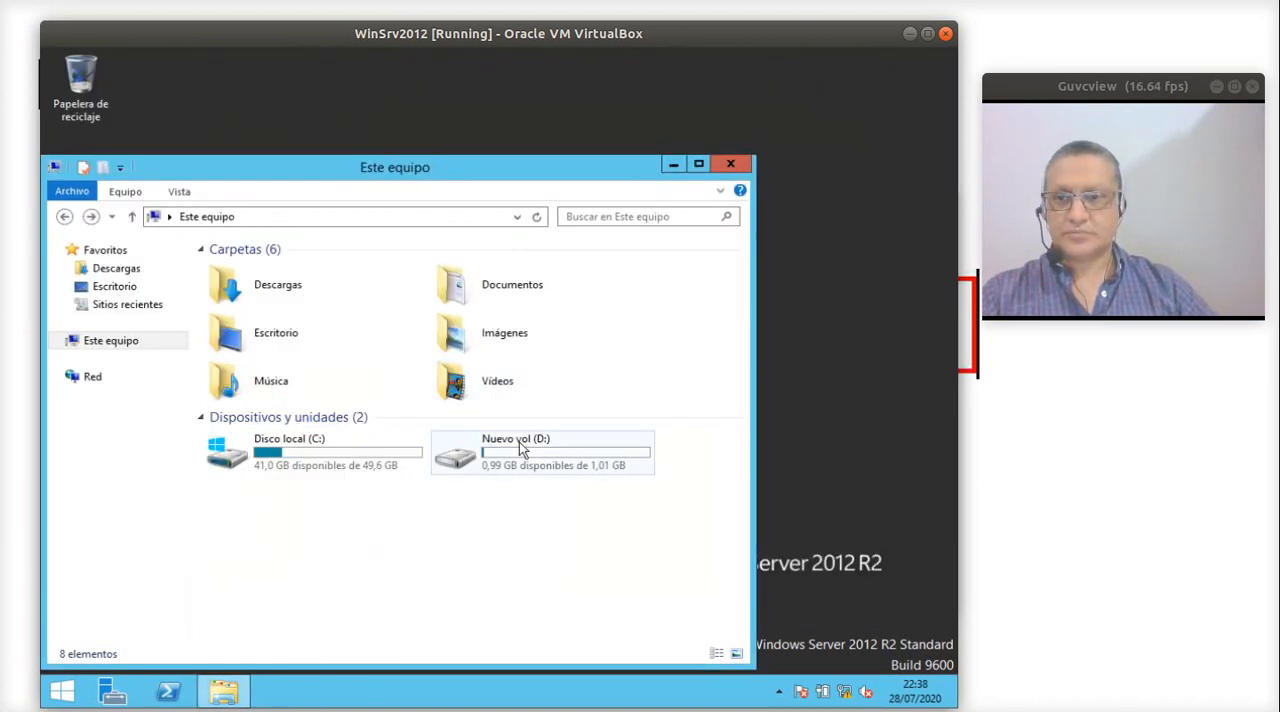
- Examine the security permissions of regedit in C:\Windows, and close its properties
double_click(306, 457)
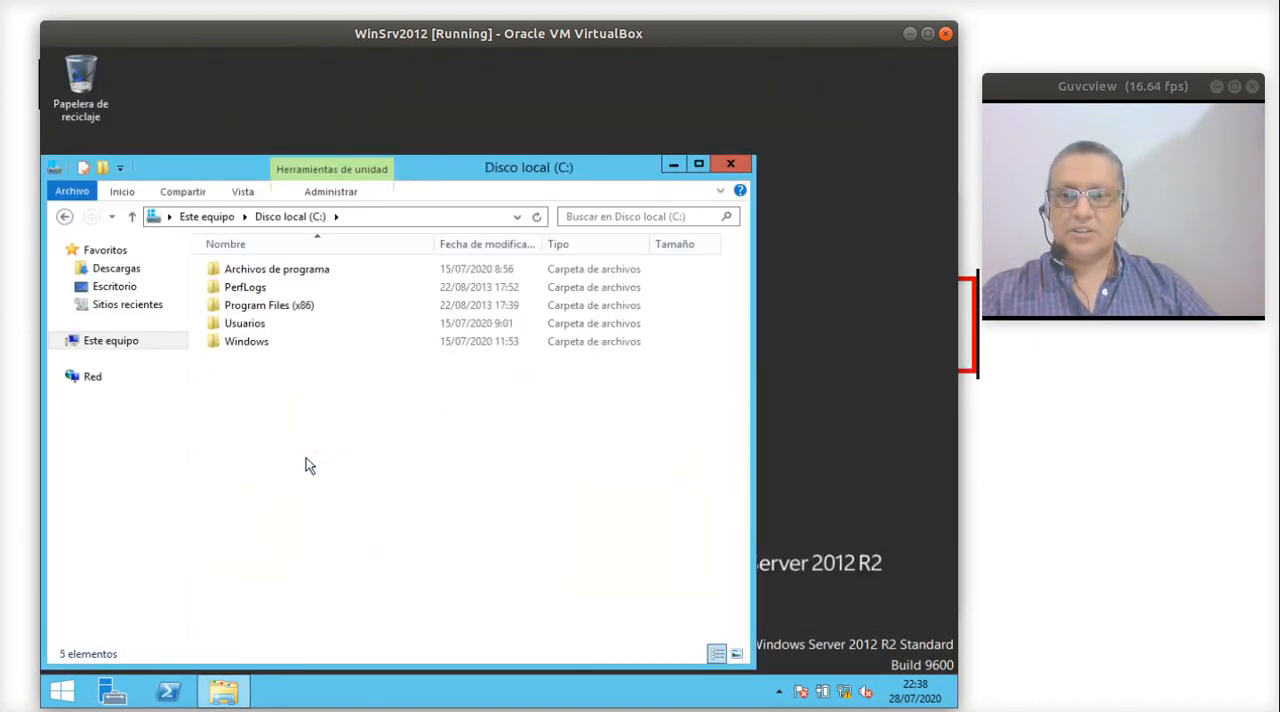
double_click(260, 343)
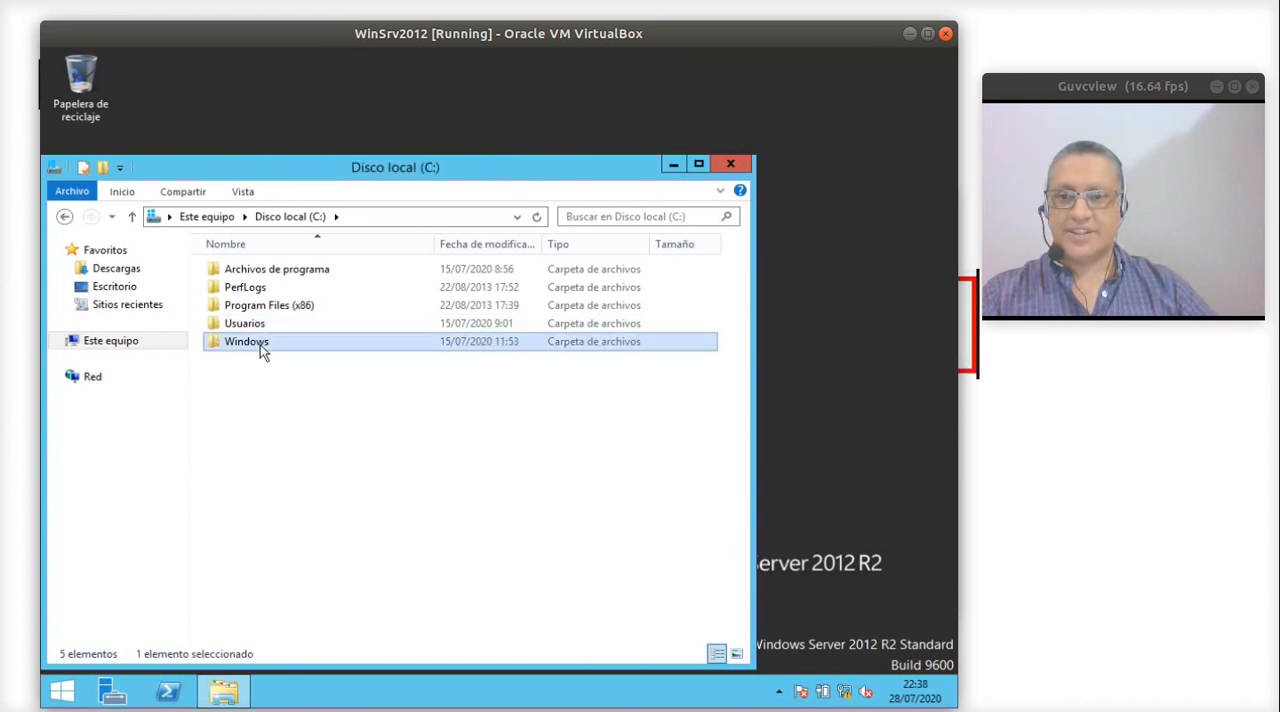
scroll(343, 478, down, 19)
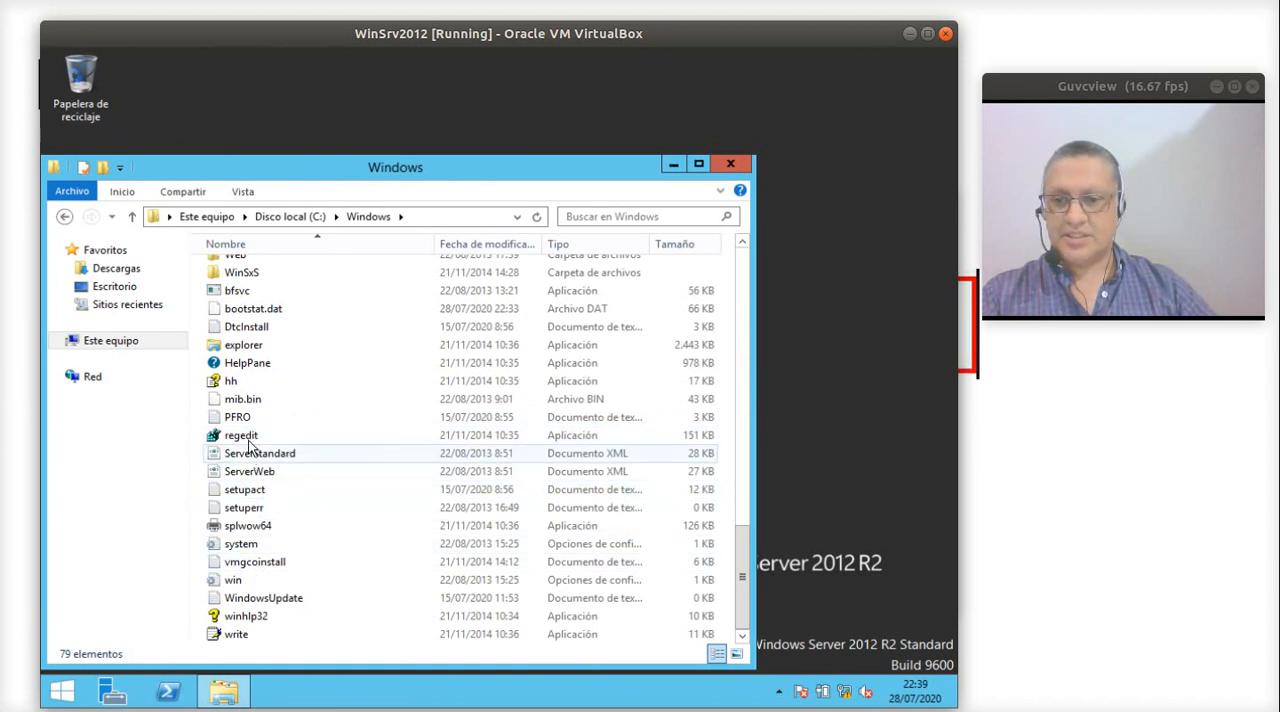
right_click(254, 440)
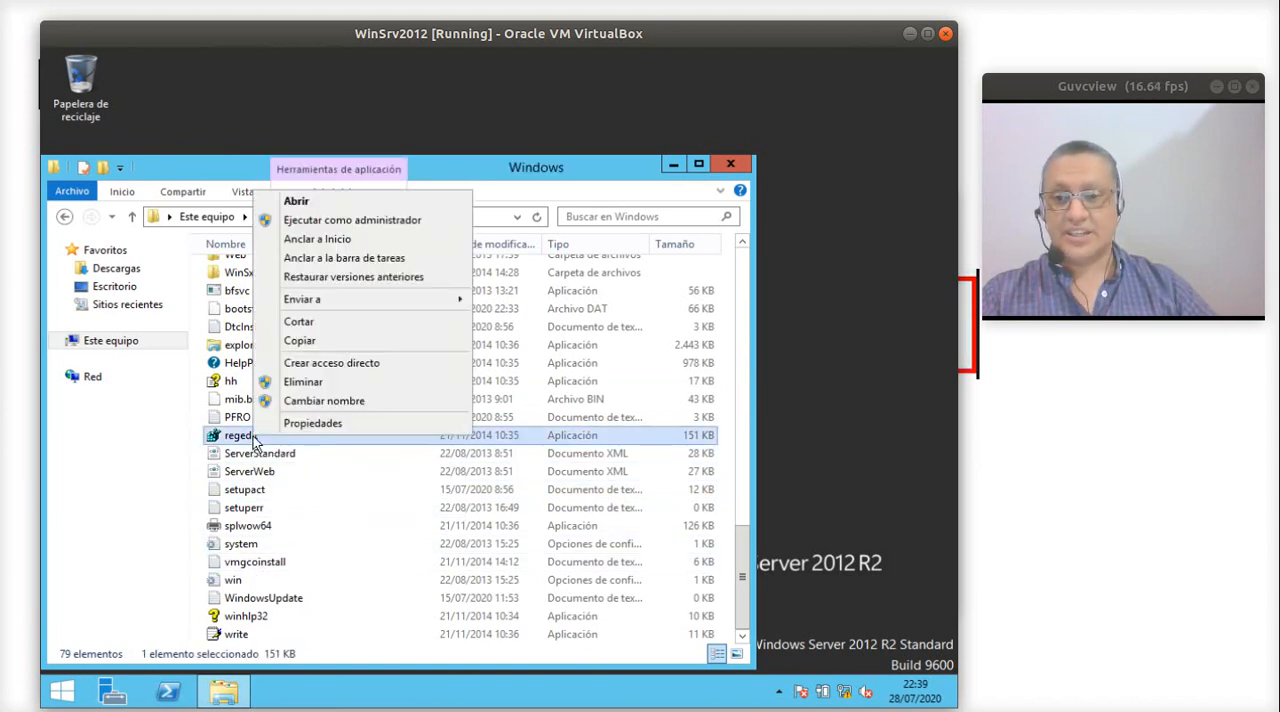
click(306, 425)
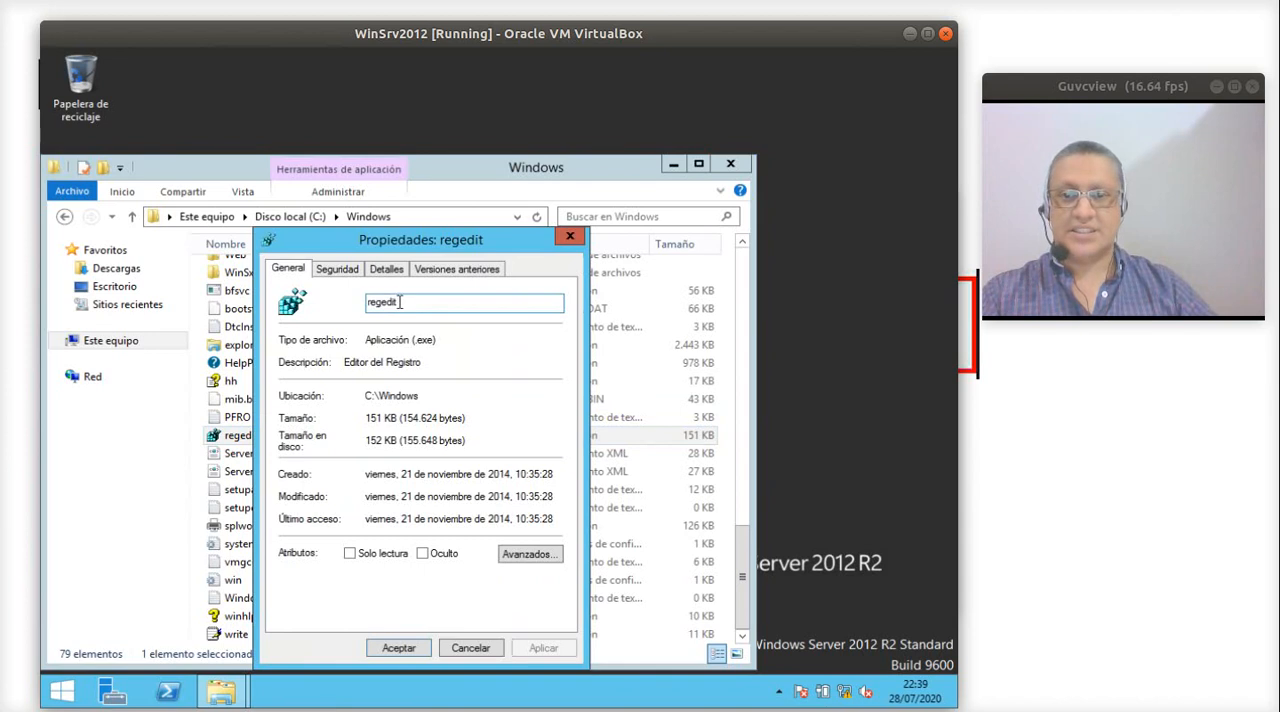
click(337, 270)
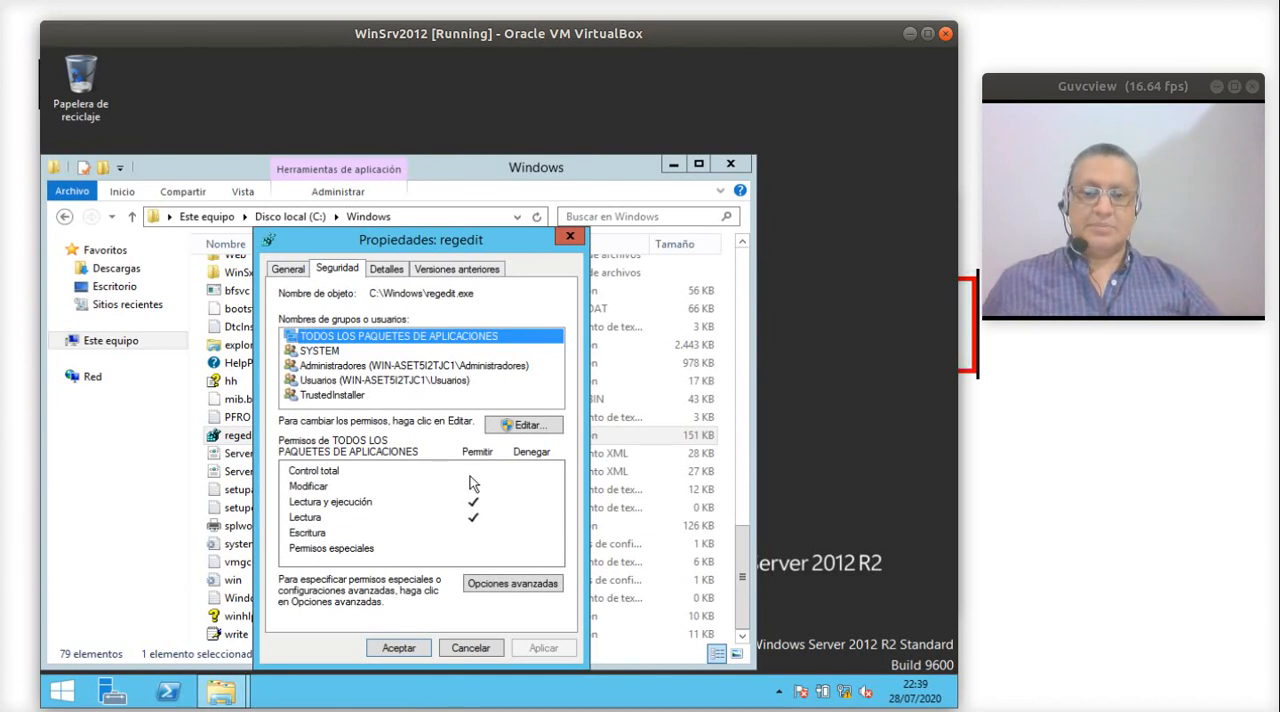
click(485, 527)
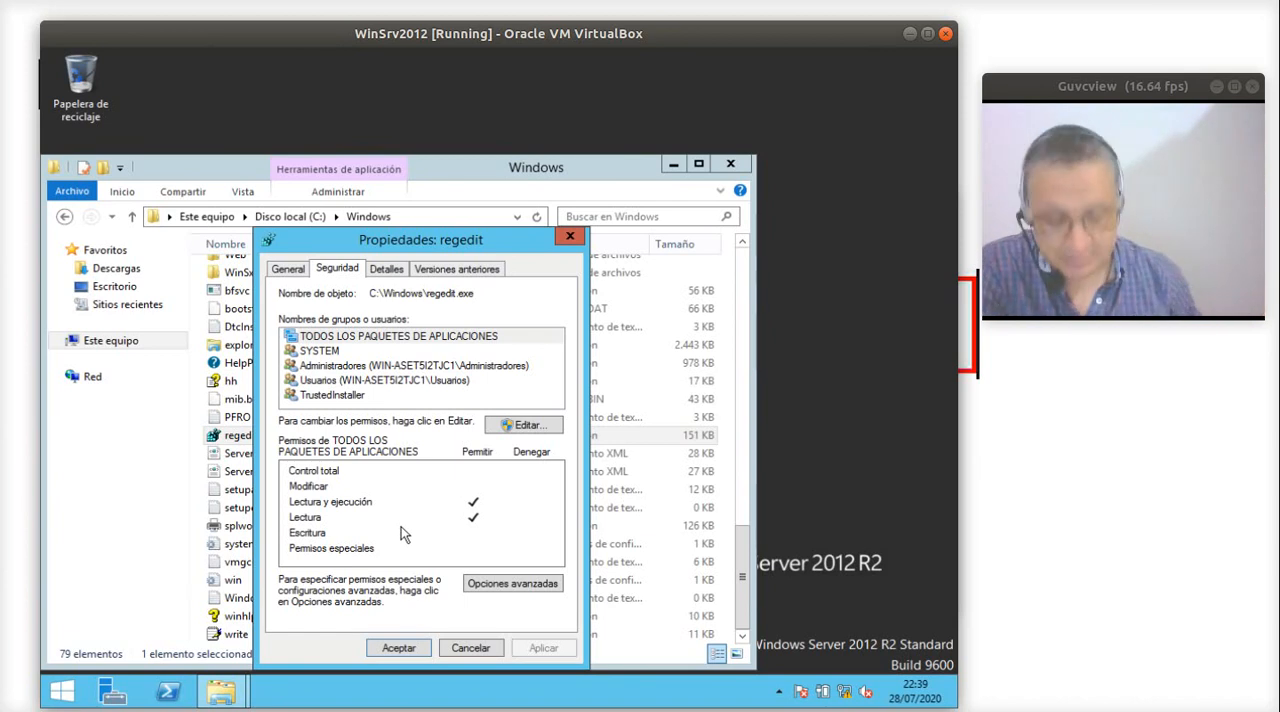
click(570, 240)
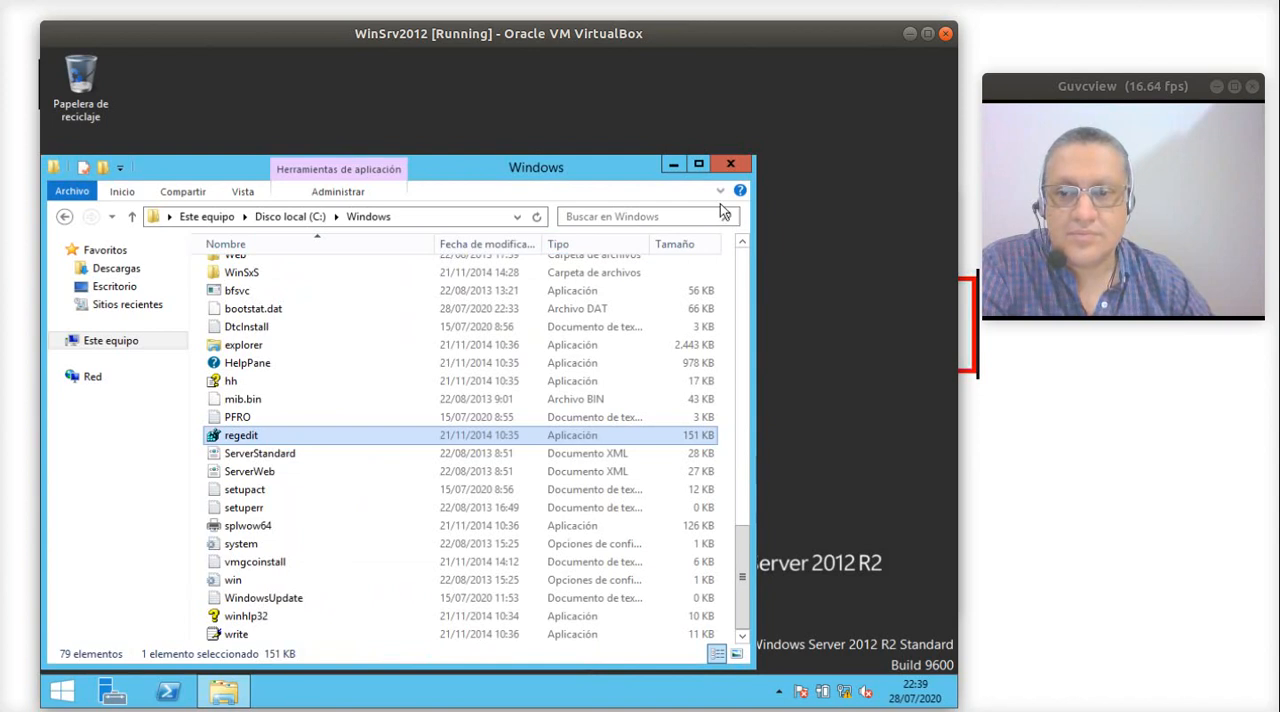
- Close the file explorer window and power off the WinSrv2012 virtual machine
click(731, 166)
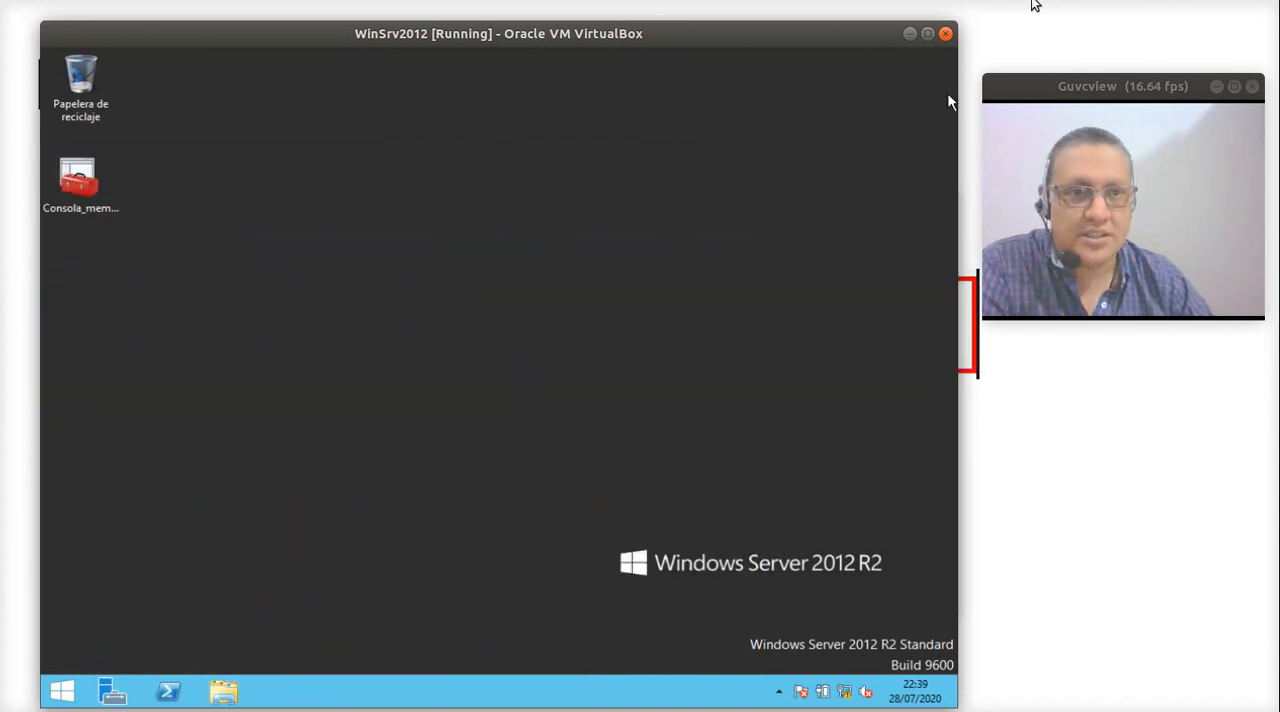
click(945, 34)
click(566, 430)
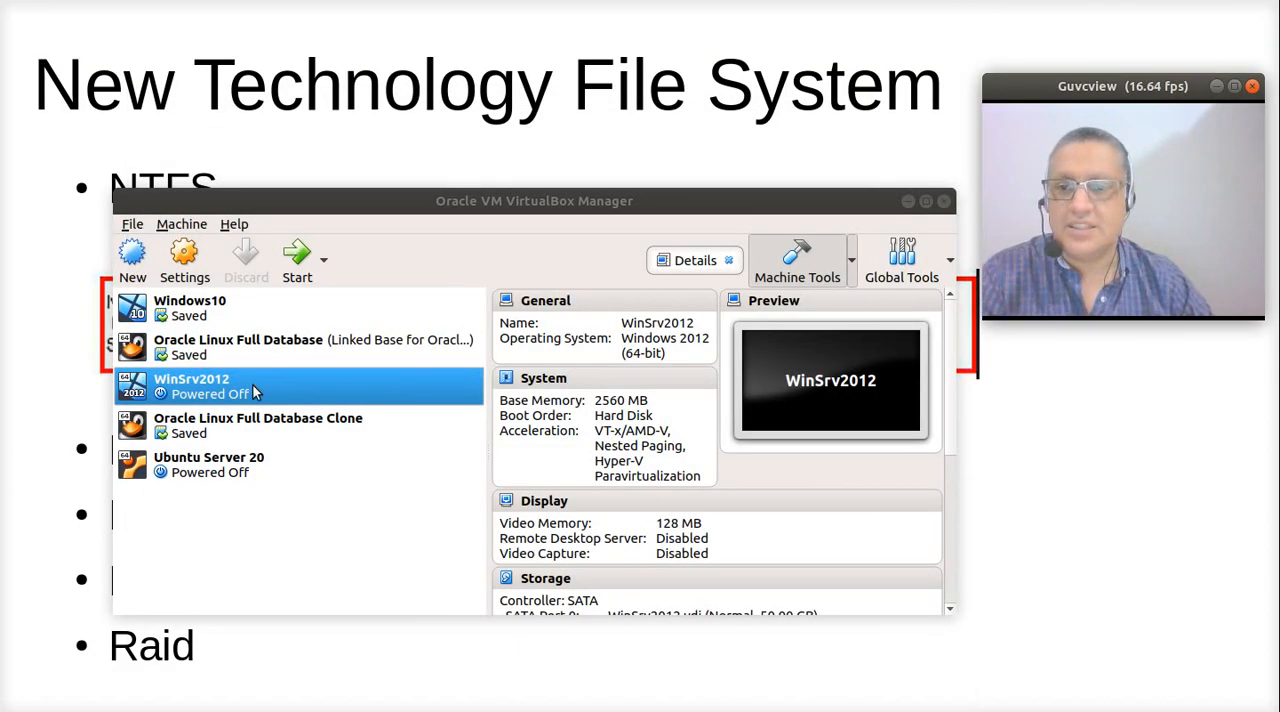
- Detach NewVirtualDisk5.vdi and NewVirtualDisk4.vdi from the storage of the WinSrv2012 virtual machine and save its settings
click(252, 392)
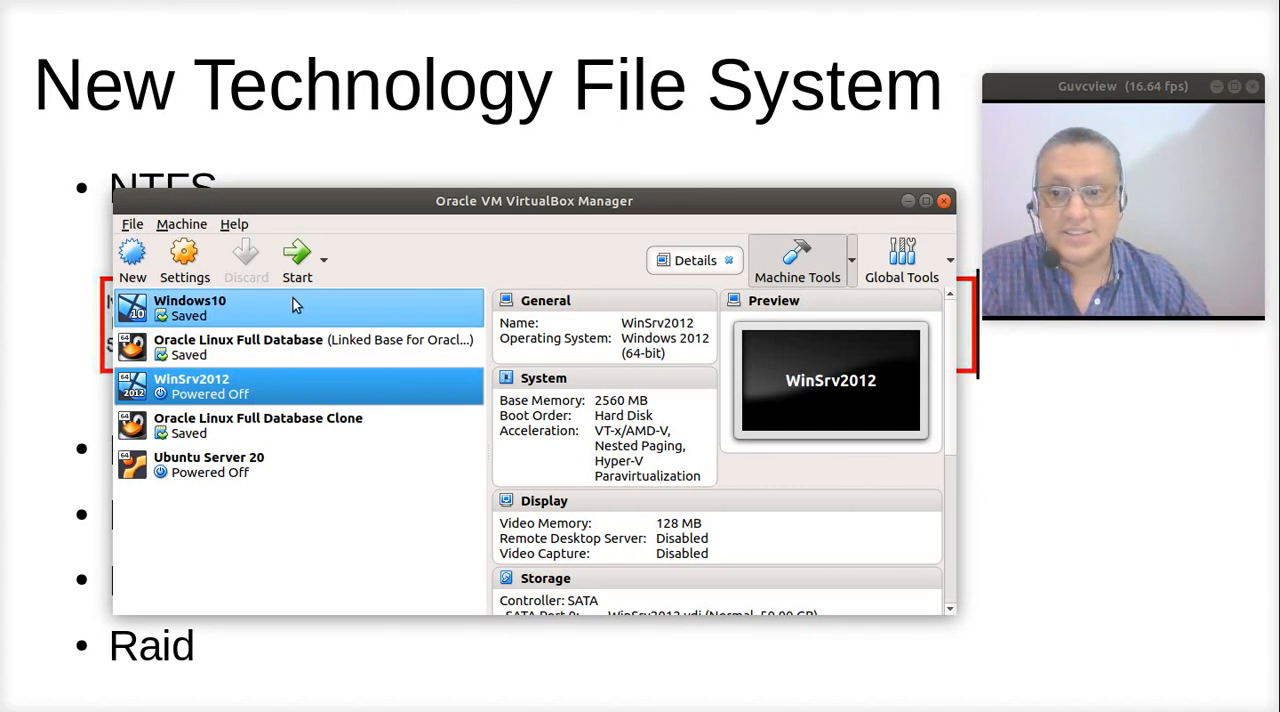
right_click(232, 385)
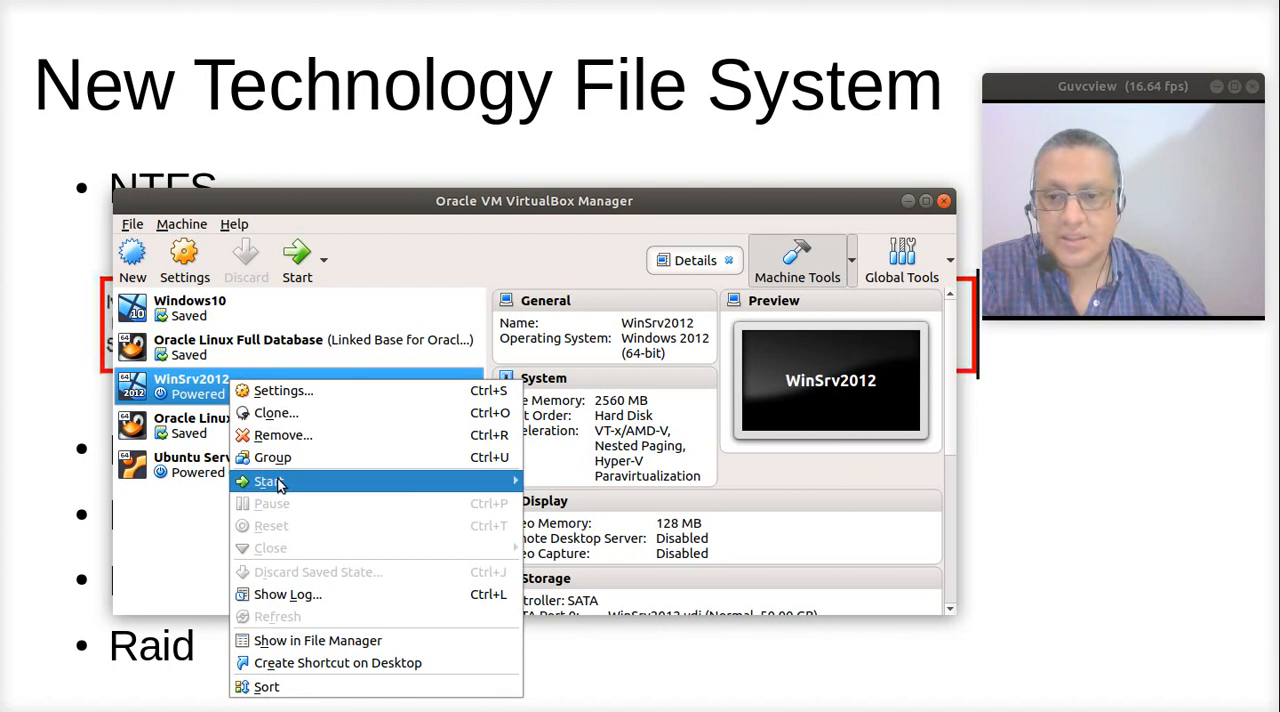
click(294, 399)
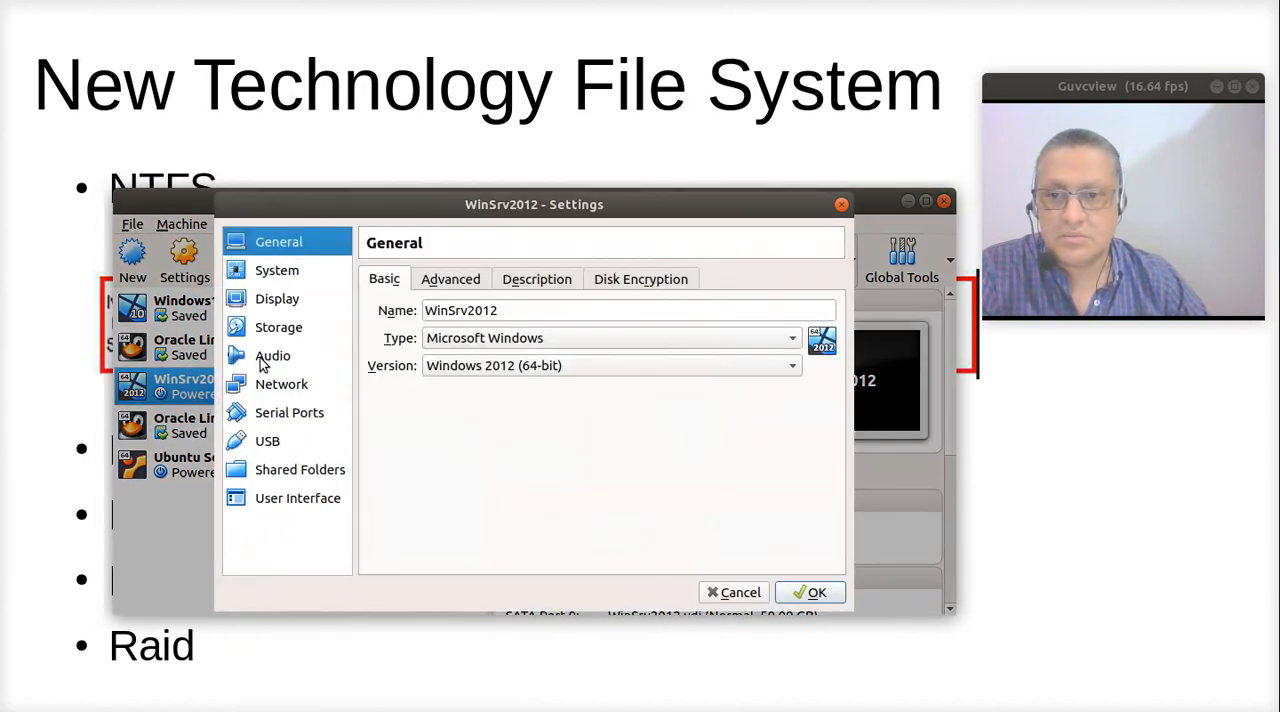
click(285, 330)
click(468, 344)
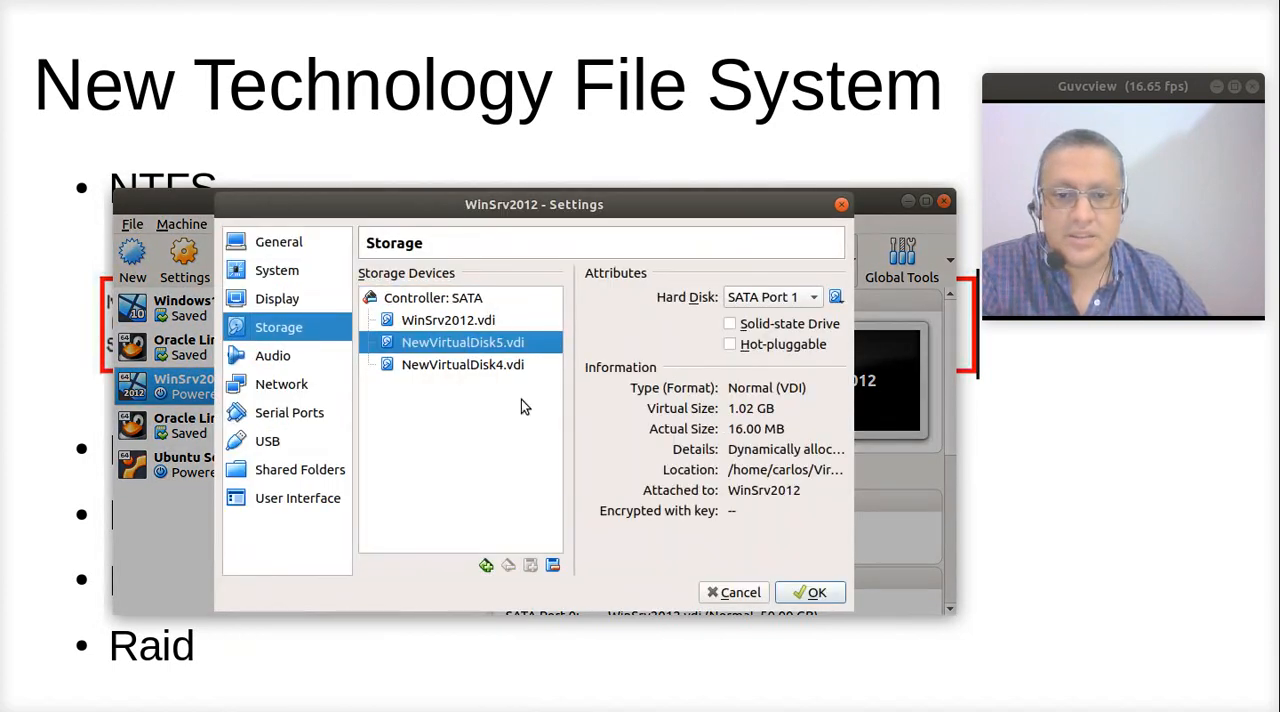
click(493, 360)
click(495, 352)
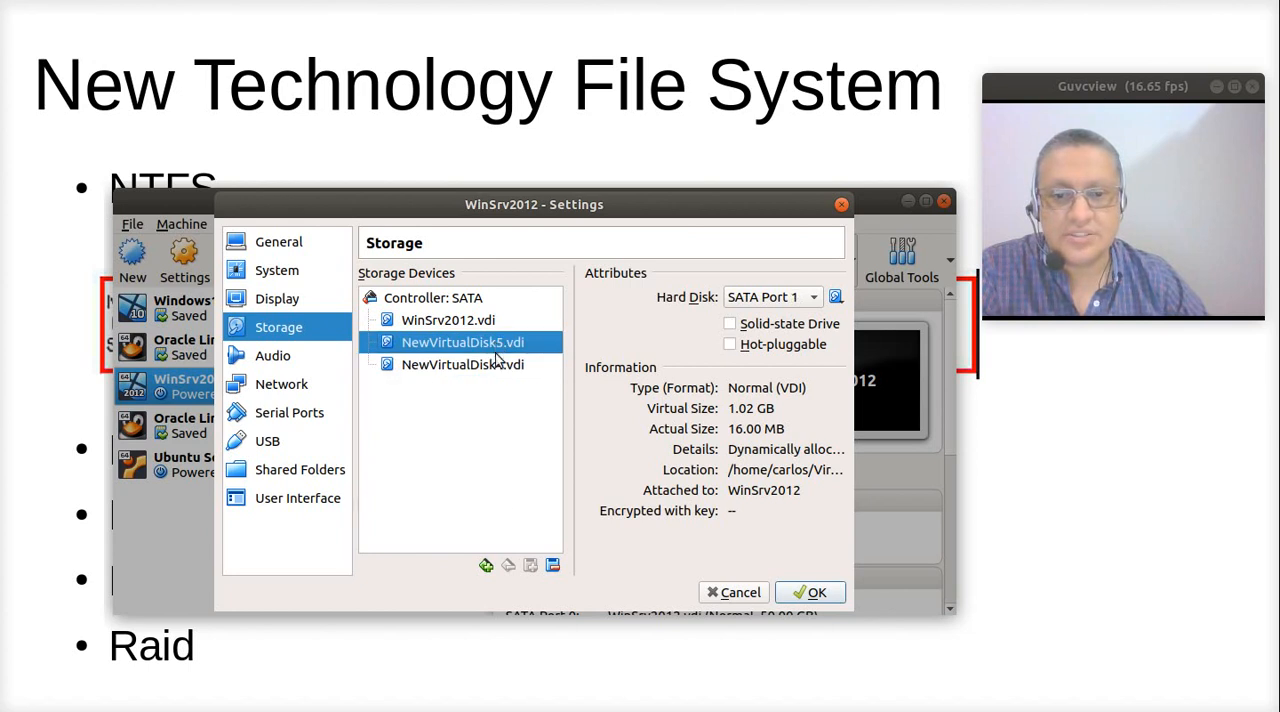
click(553, 562)
click(553, 565)
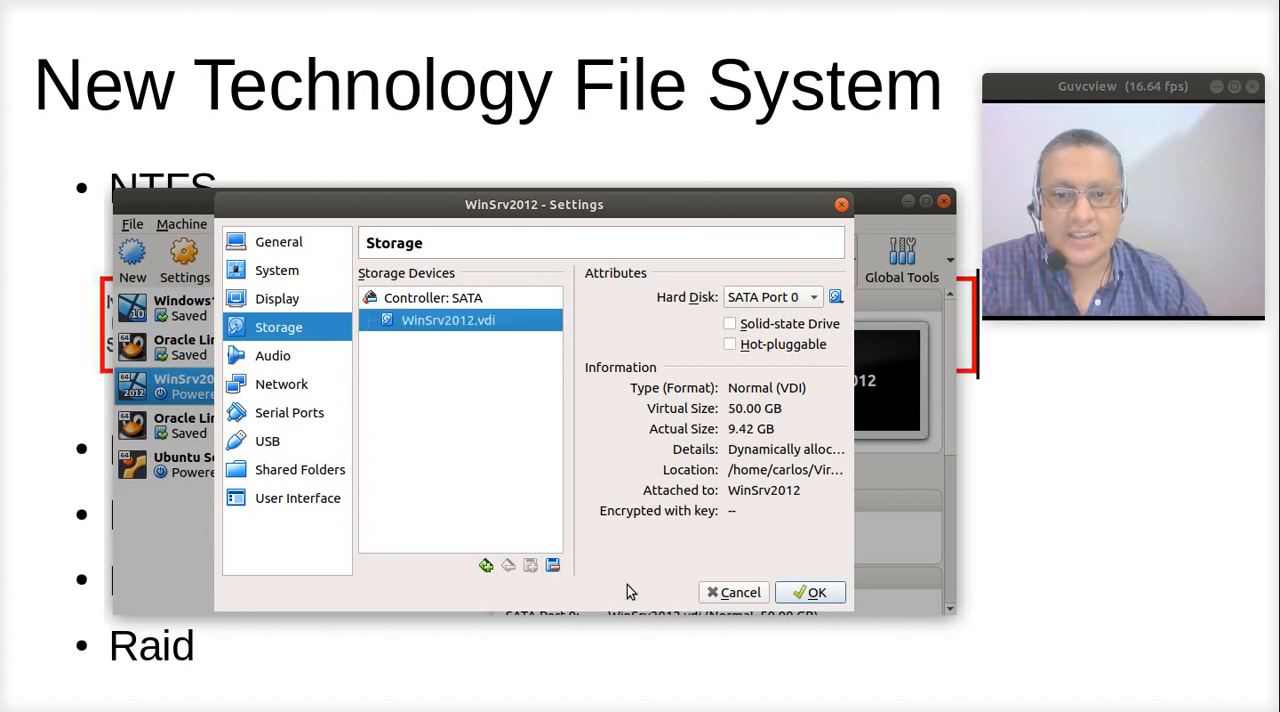
click(811, 594)
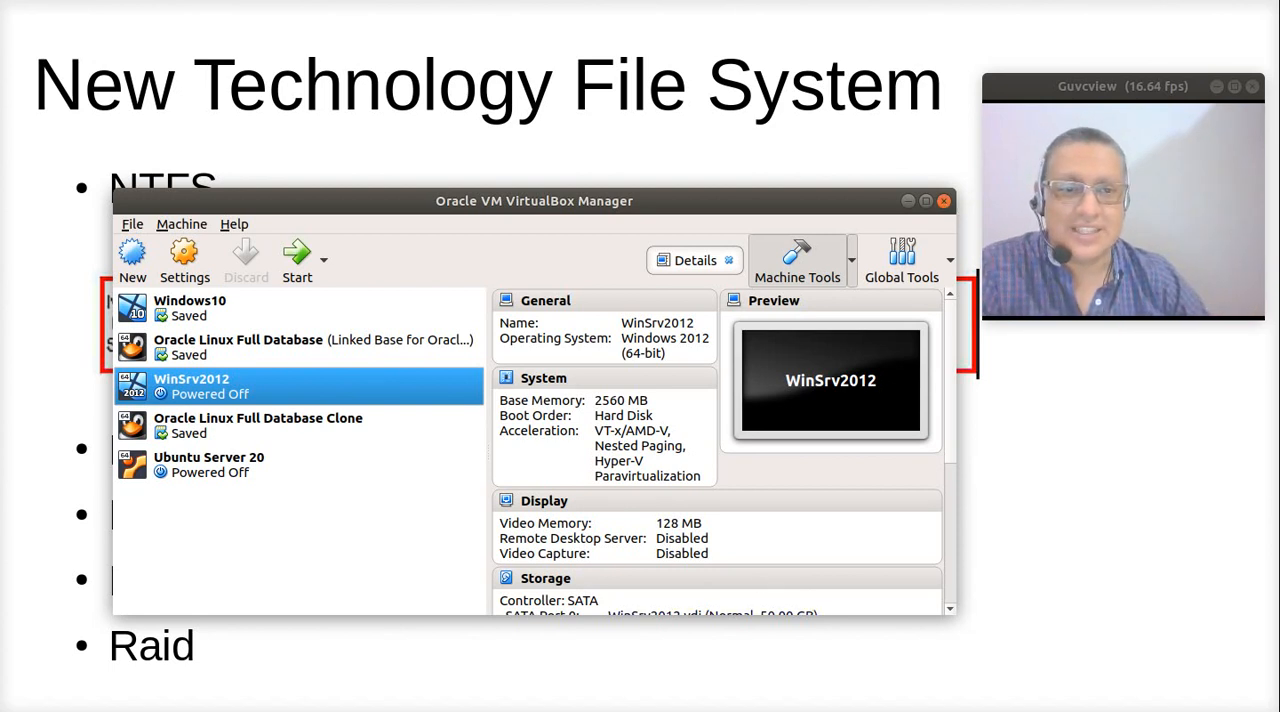
- Close the VirtualBox Manager, switch to the Files app and open the WinSrv2012 folder inside VirtualBox VMs in the home directory
click(944, 203)
key(super)
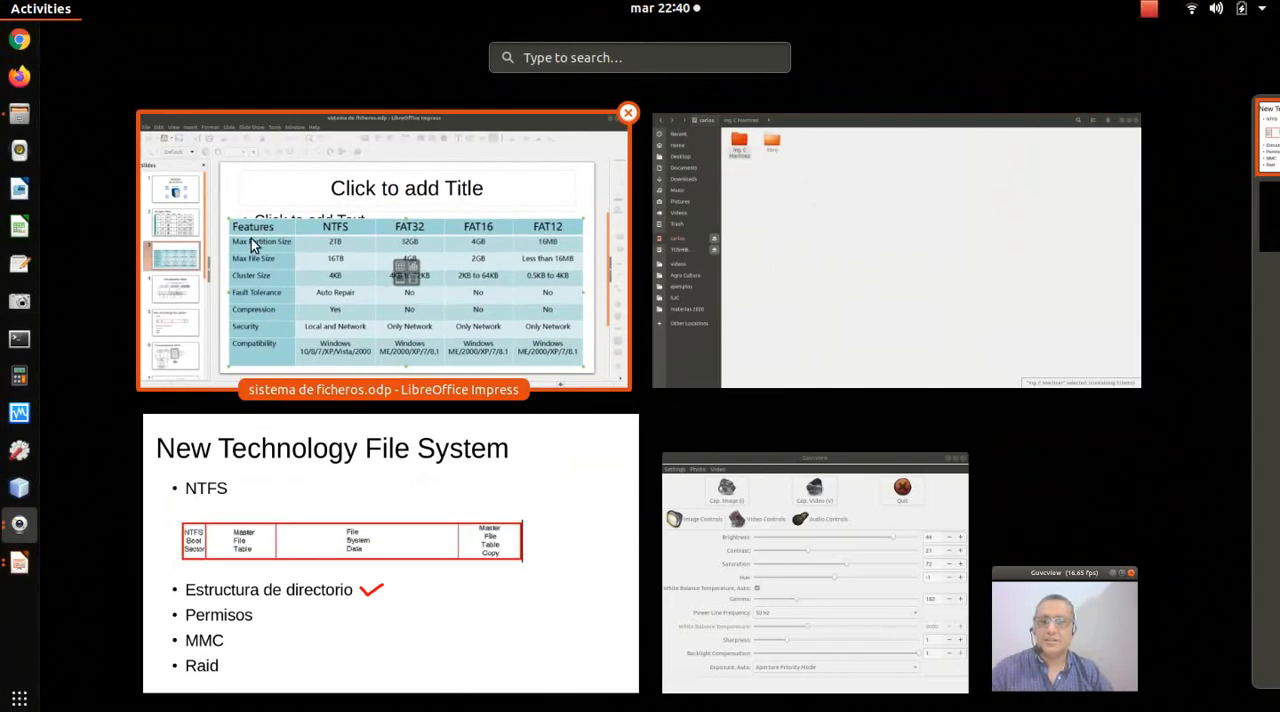
click(864, 219)
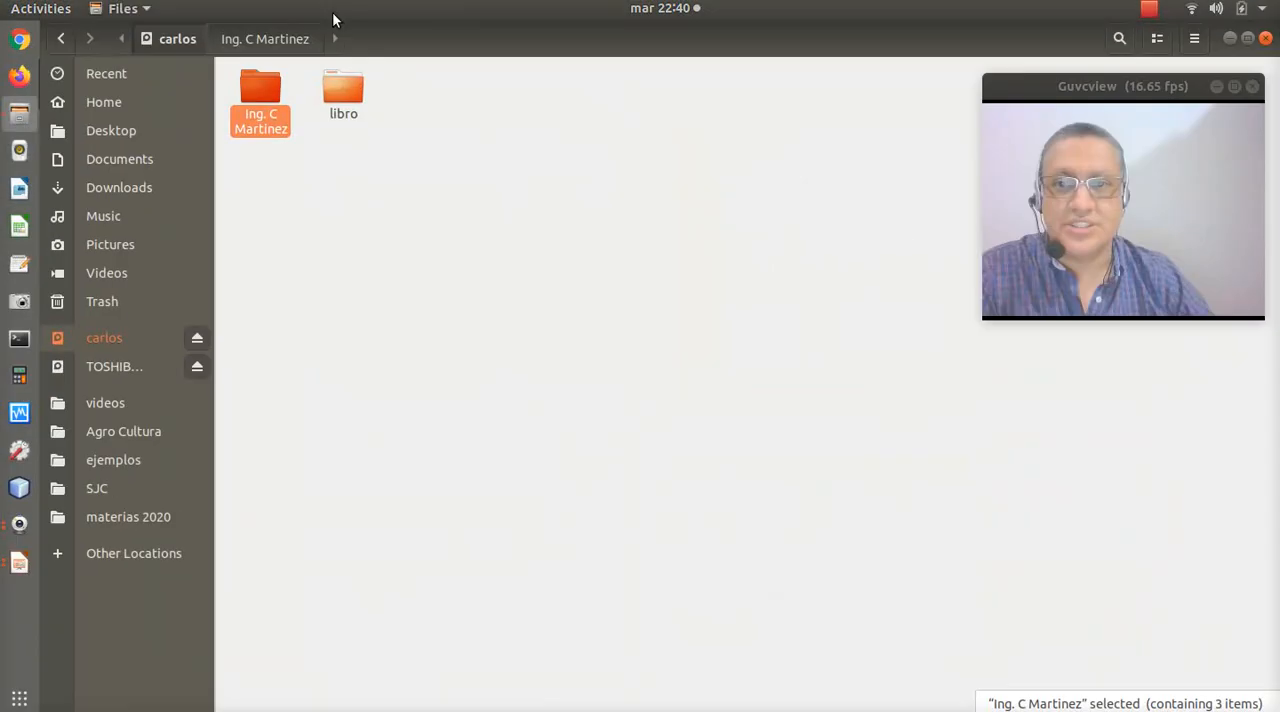
click(140, 162)
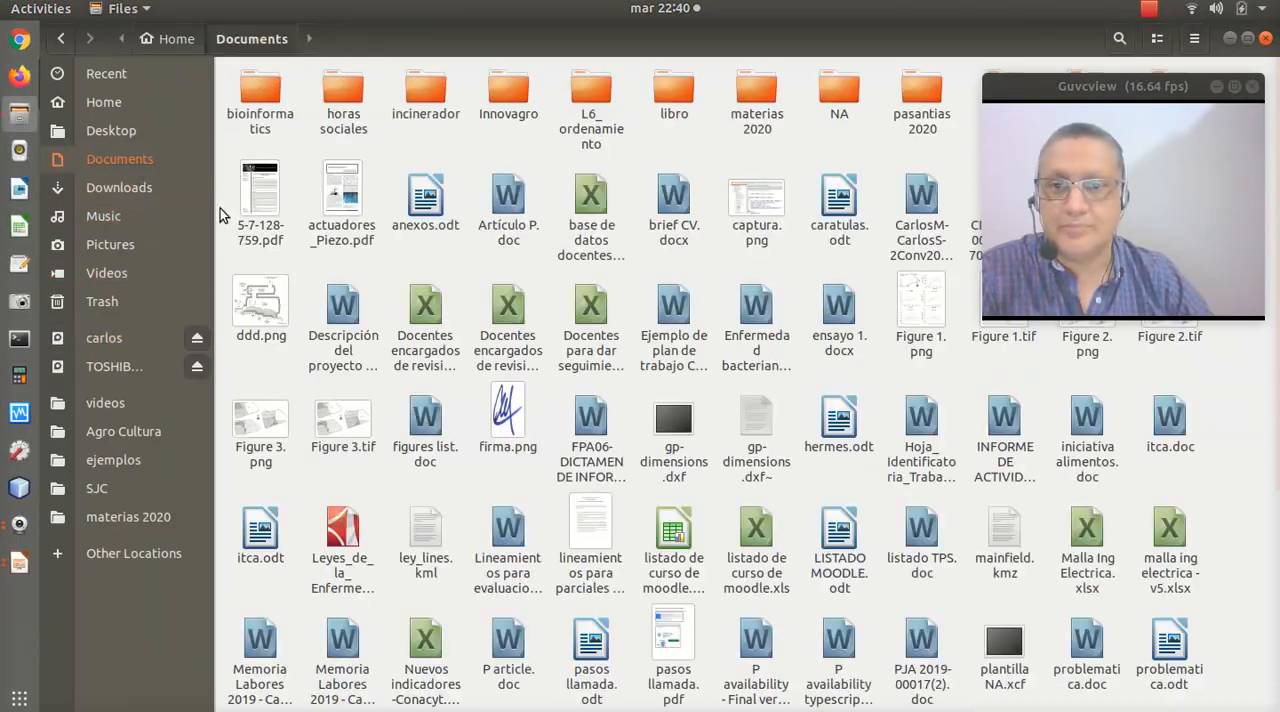
click(115, 160)
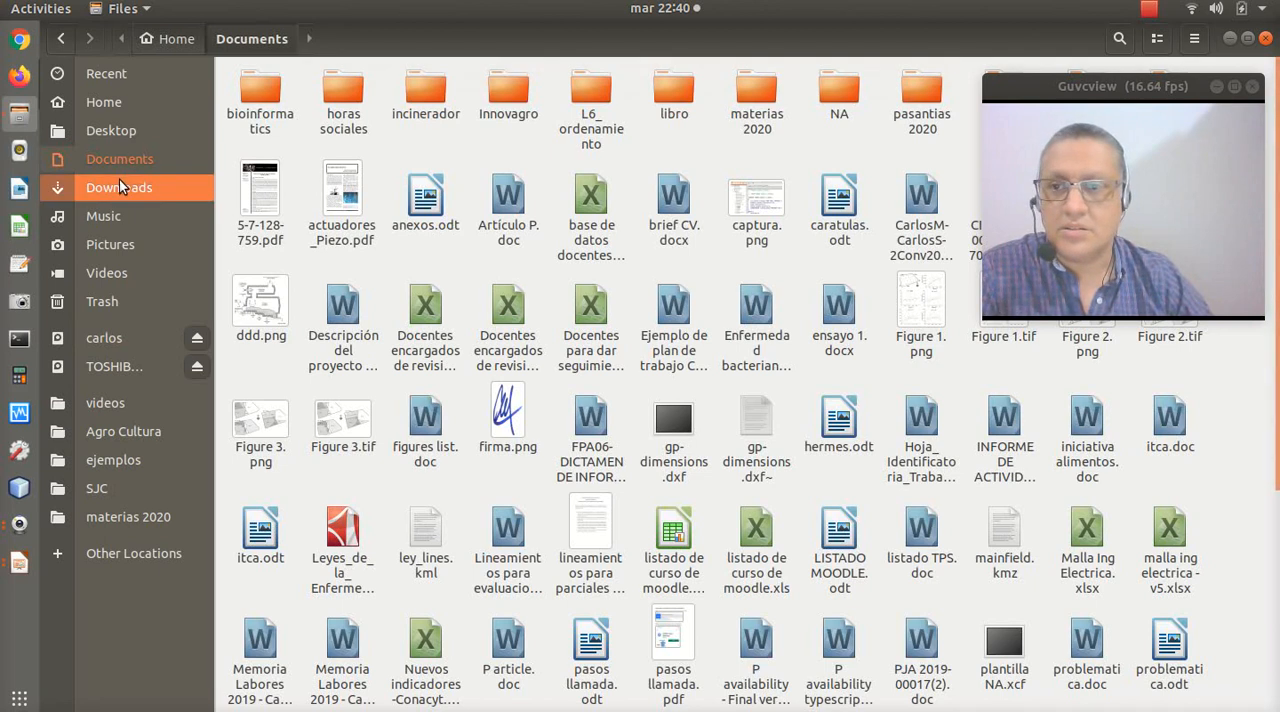
click(168, 40)
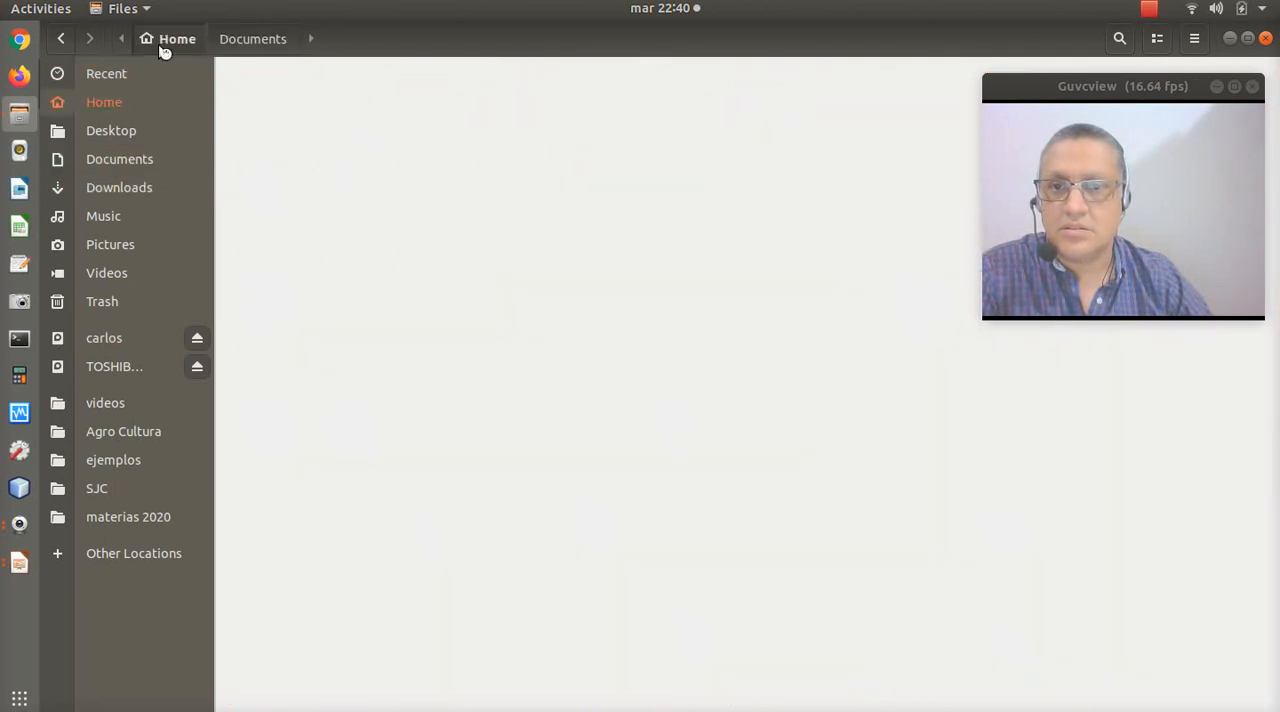
double_click(517, 190)
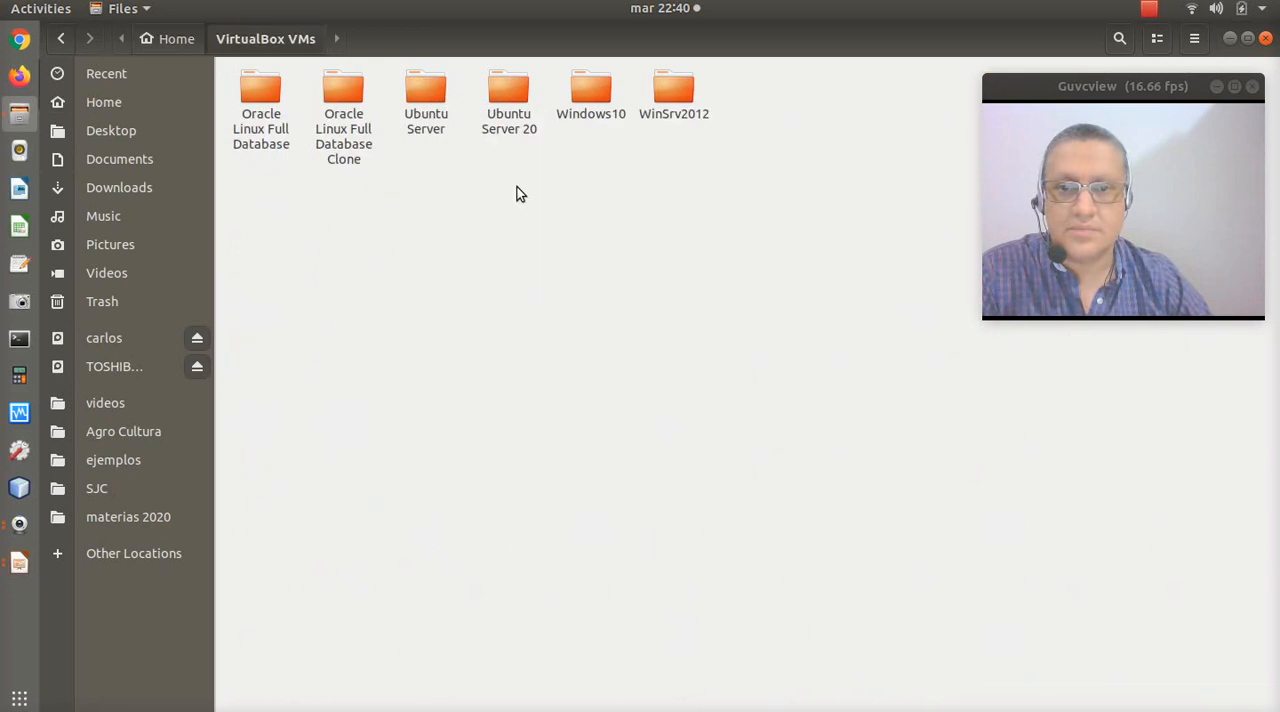
double_click(670, 100)
double_click(650, 36)
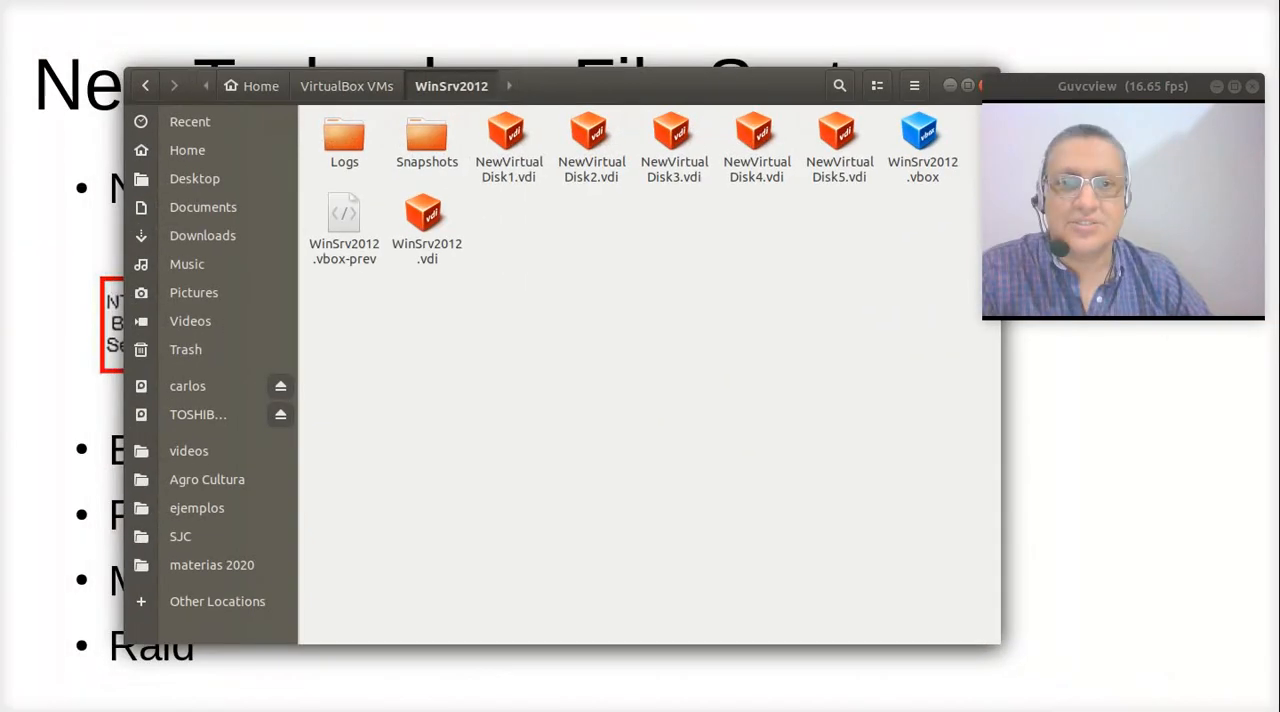
drag(808, 93, 726, 103)
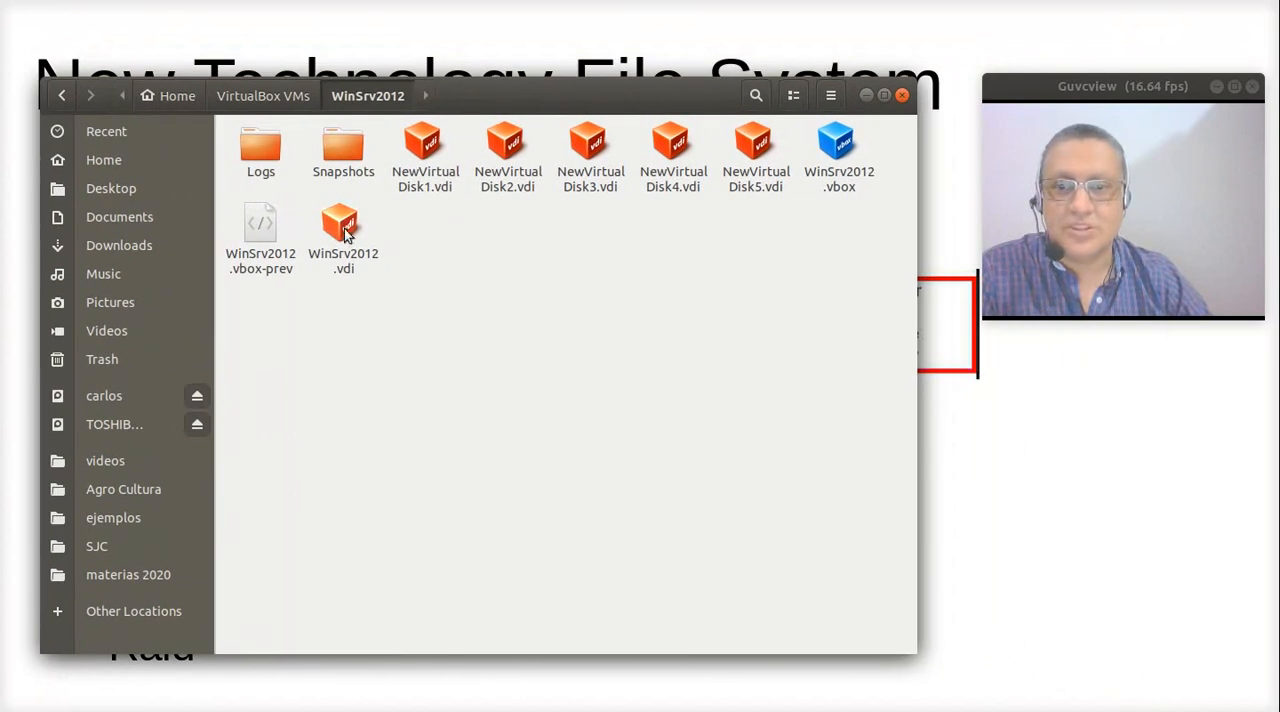
- Check the total size of NewVirtualDisk1.vdi through NewVirtualDisk5.vdi in their combined properties, and close the properties
drag(424, 202, 753, 141)
right_click(753, 141)
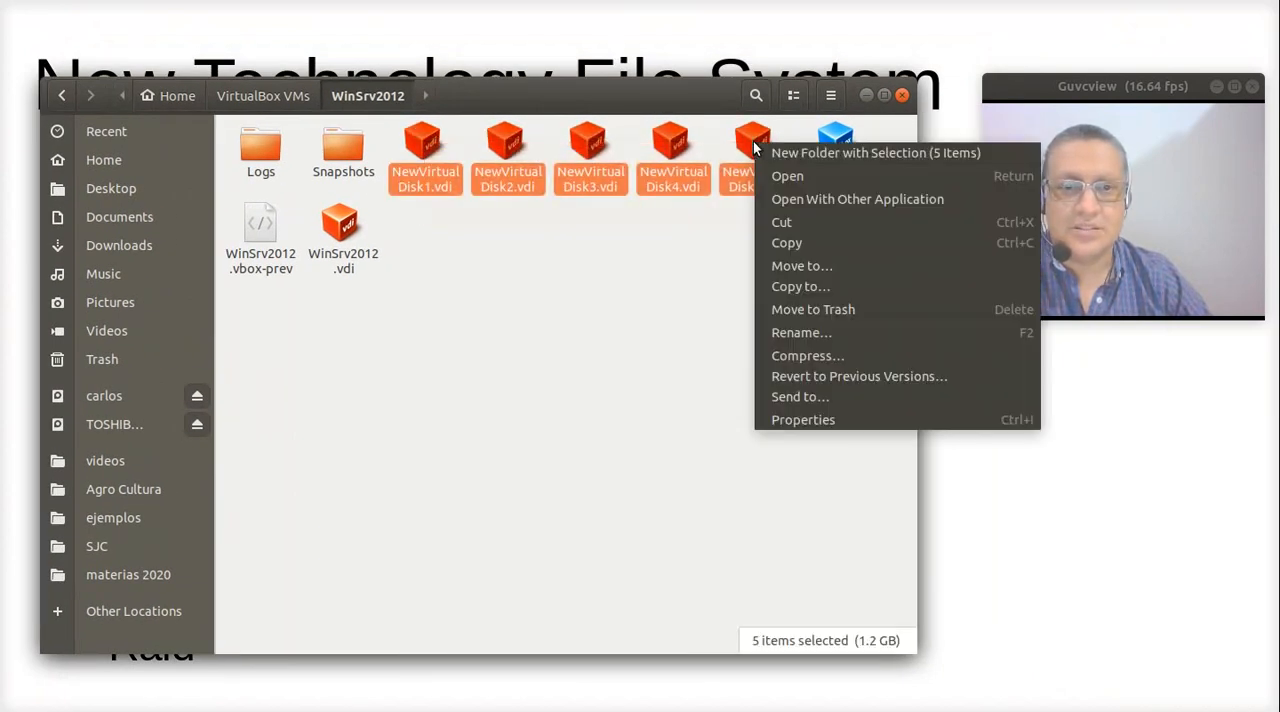
click(779, 418)
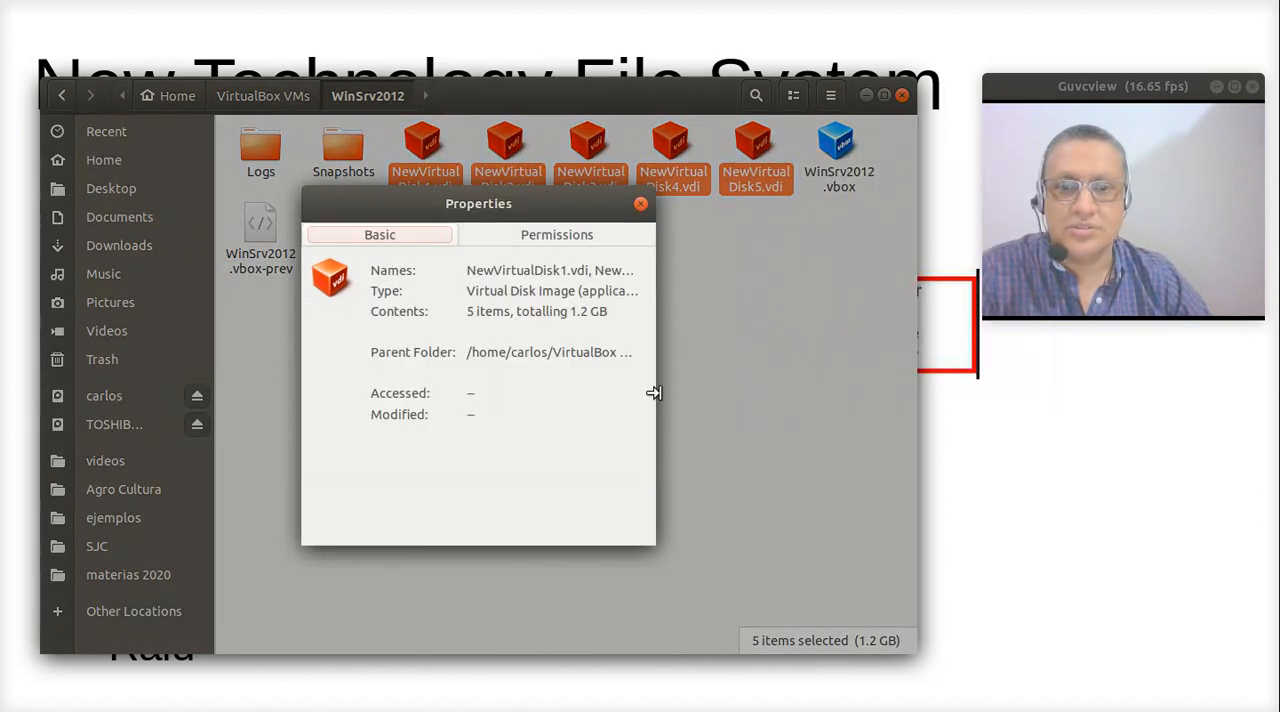
drag(567, 312, 600, 312)
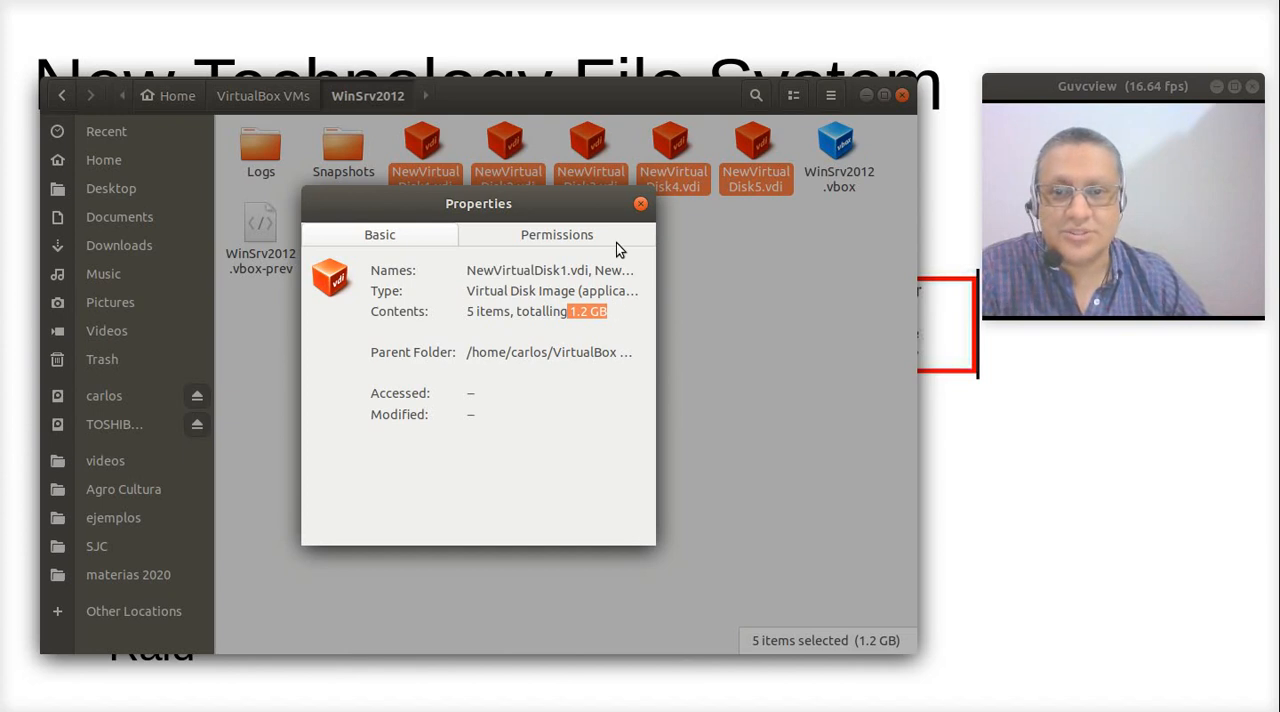
click(640, 204)
click(627, 191)
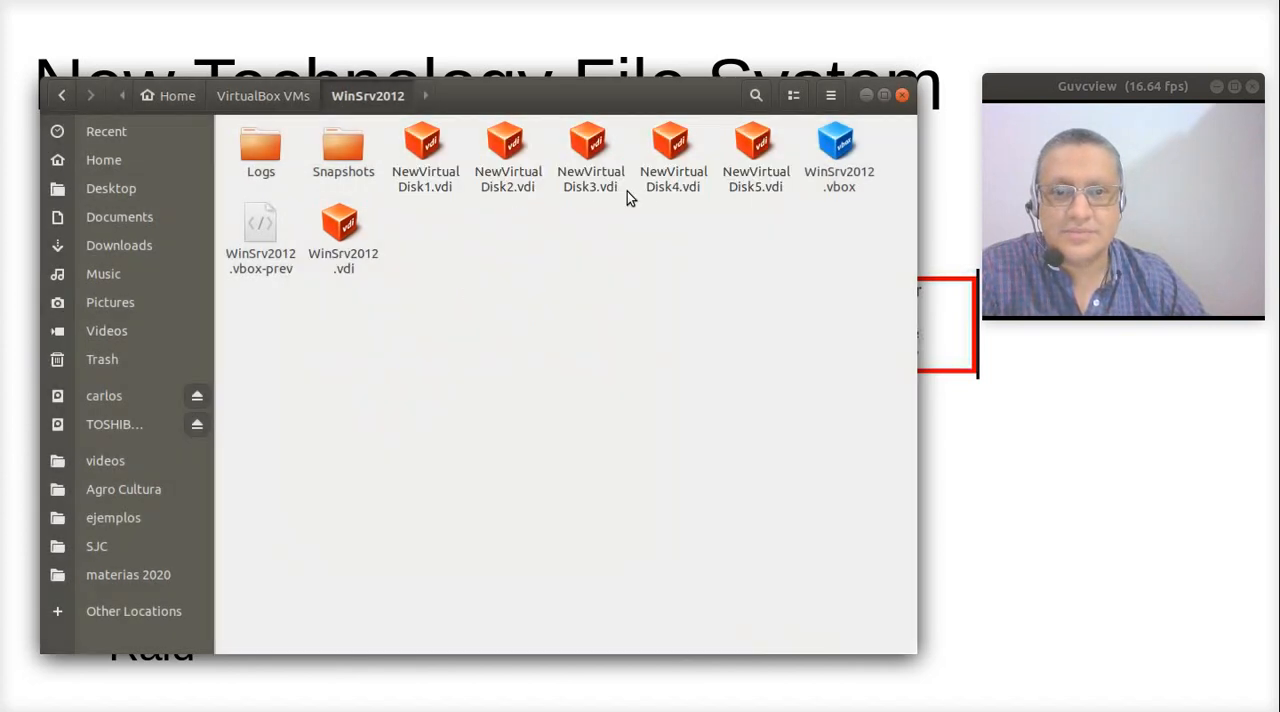
- Check the individual file sizes of NewVirtualDisk3.vdi and NewVirtualDisk1.vdi in their properties
right_click(575, 148)
click(651, 399)
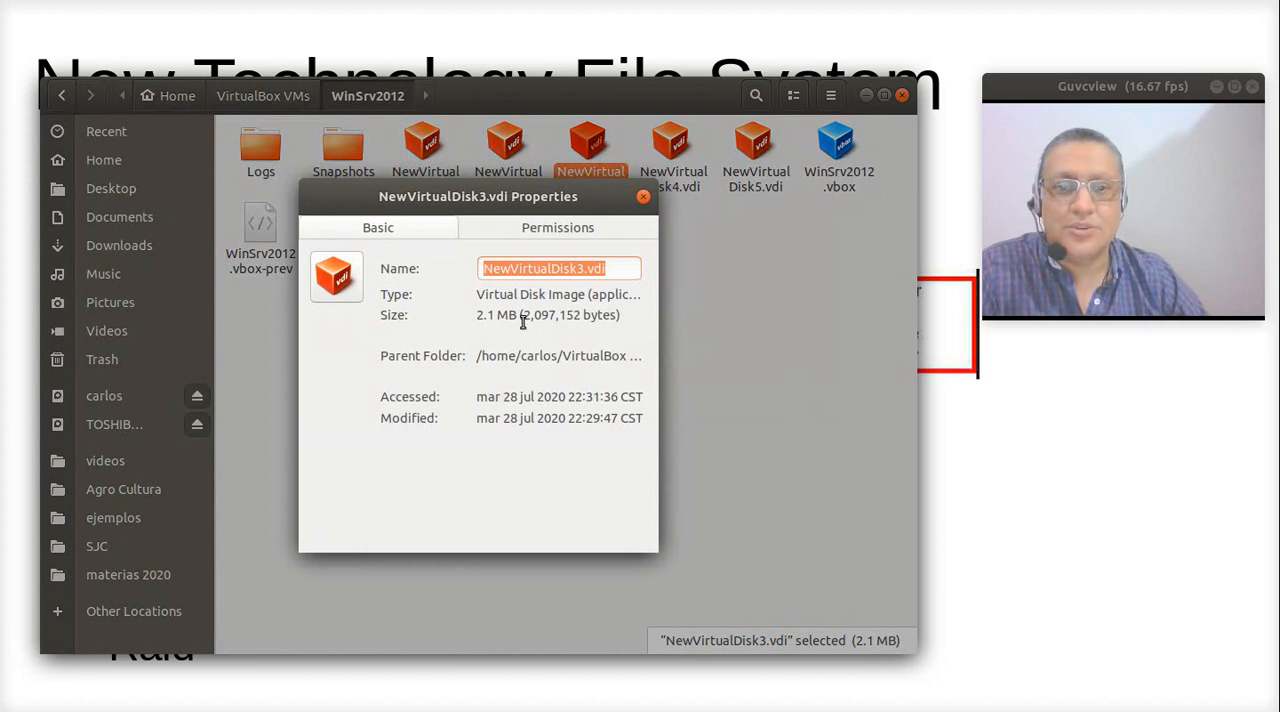
click(643, 196)
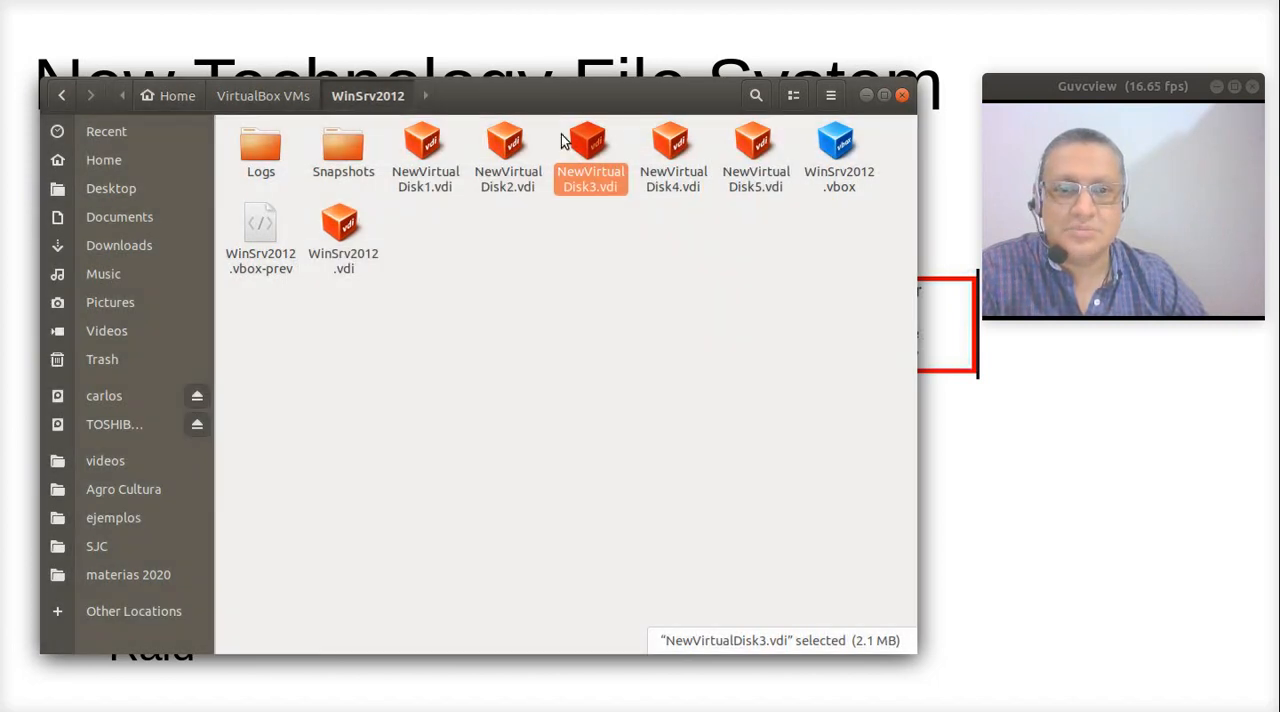
right_click(435, 142)
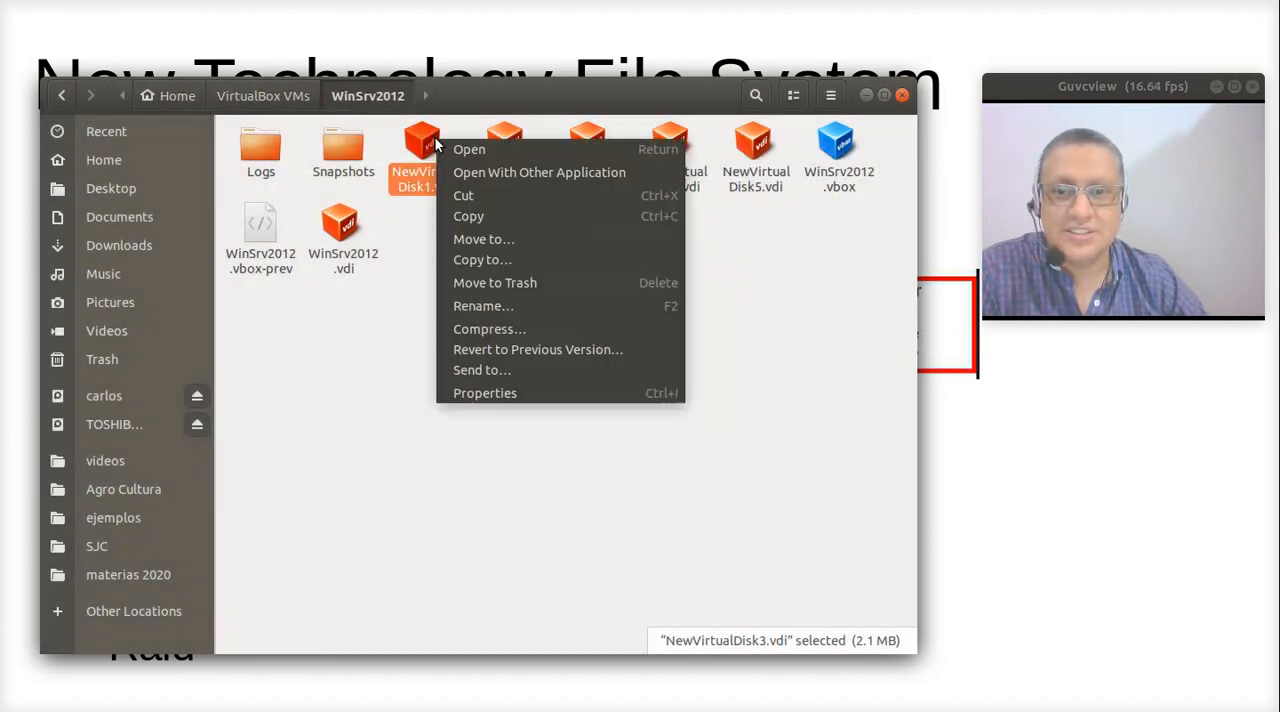
click(540, 392)
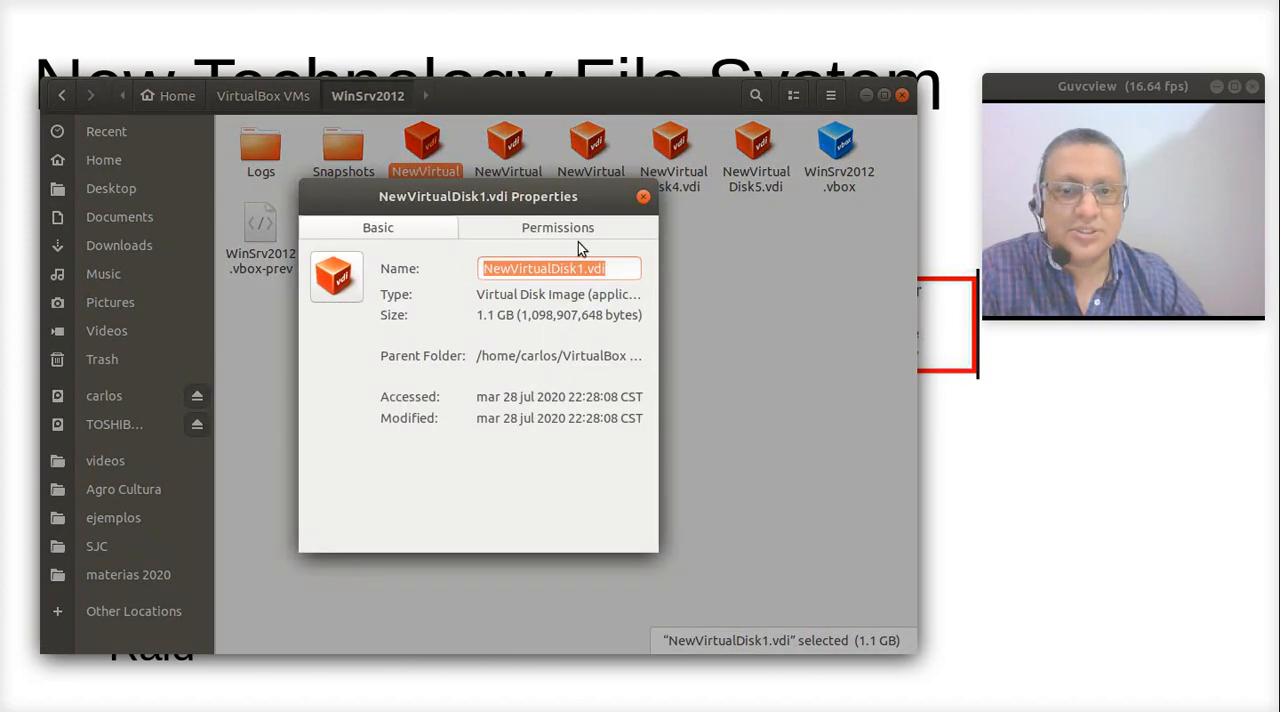
click(642, 197)
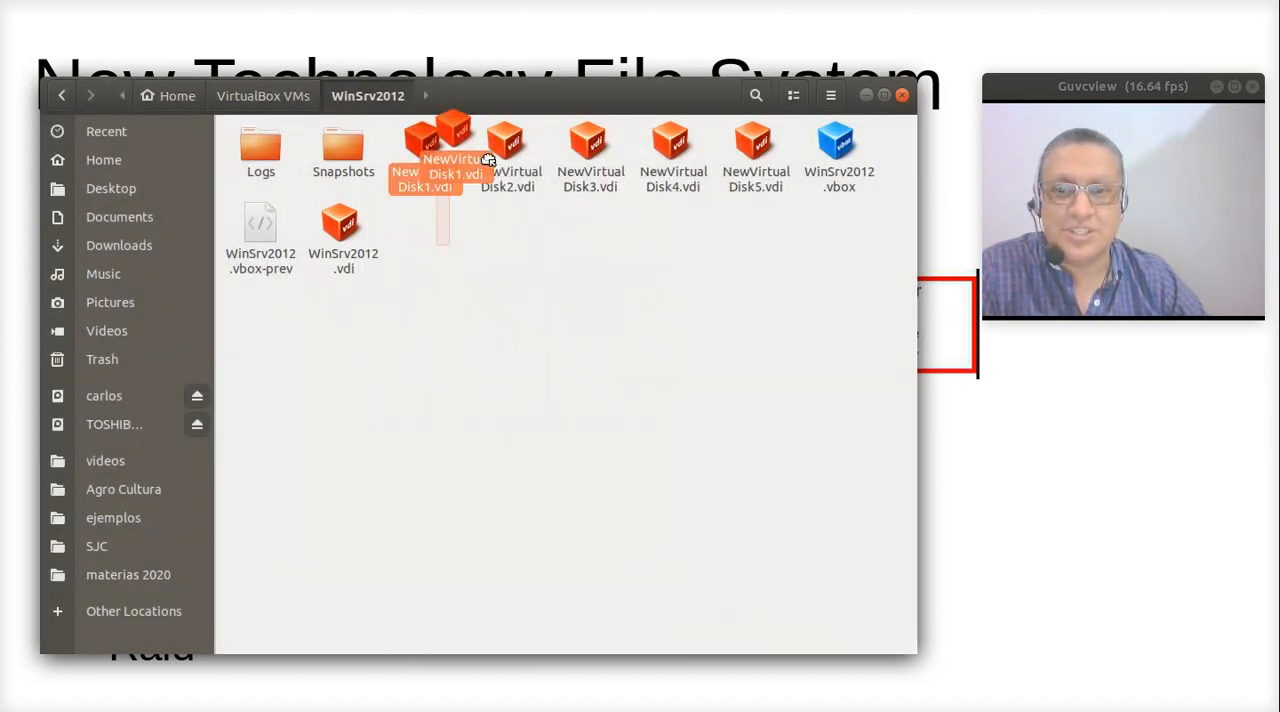
- Delete NewVirtualDisk1.vdi through NewVirtualDisk5.vdi from the WinSrv2012 folder and empty the trash
drag(430, 232, 752, 157)
key(Delete)
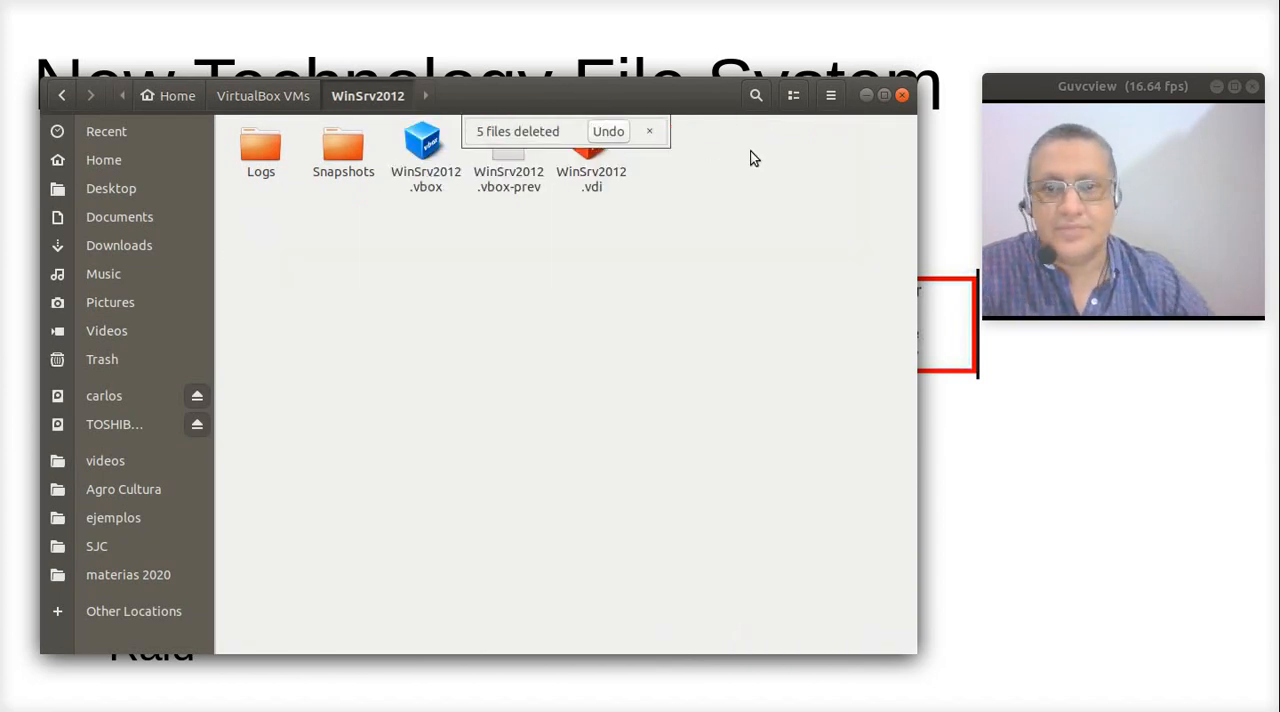
right_click(131, 360)
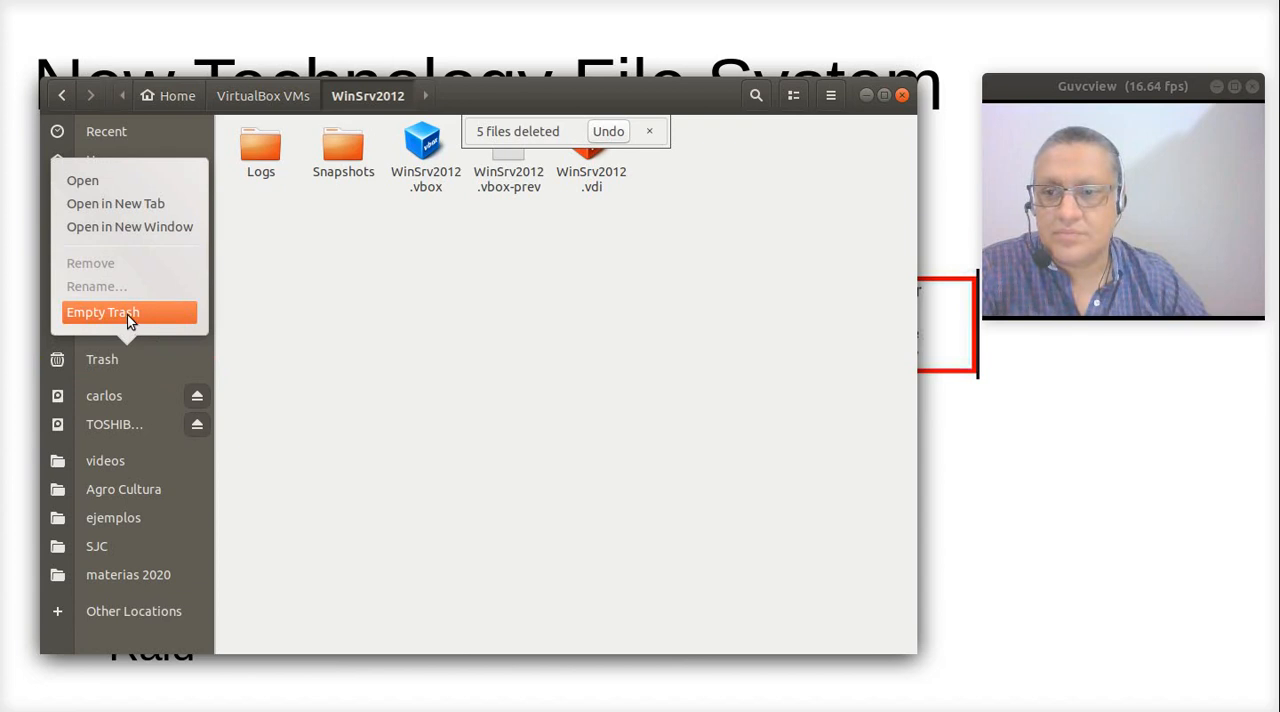
click(127, 314)
click(555, 411)
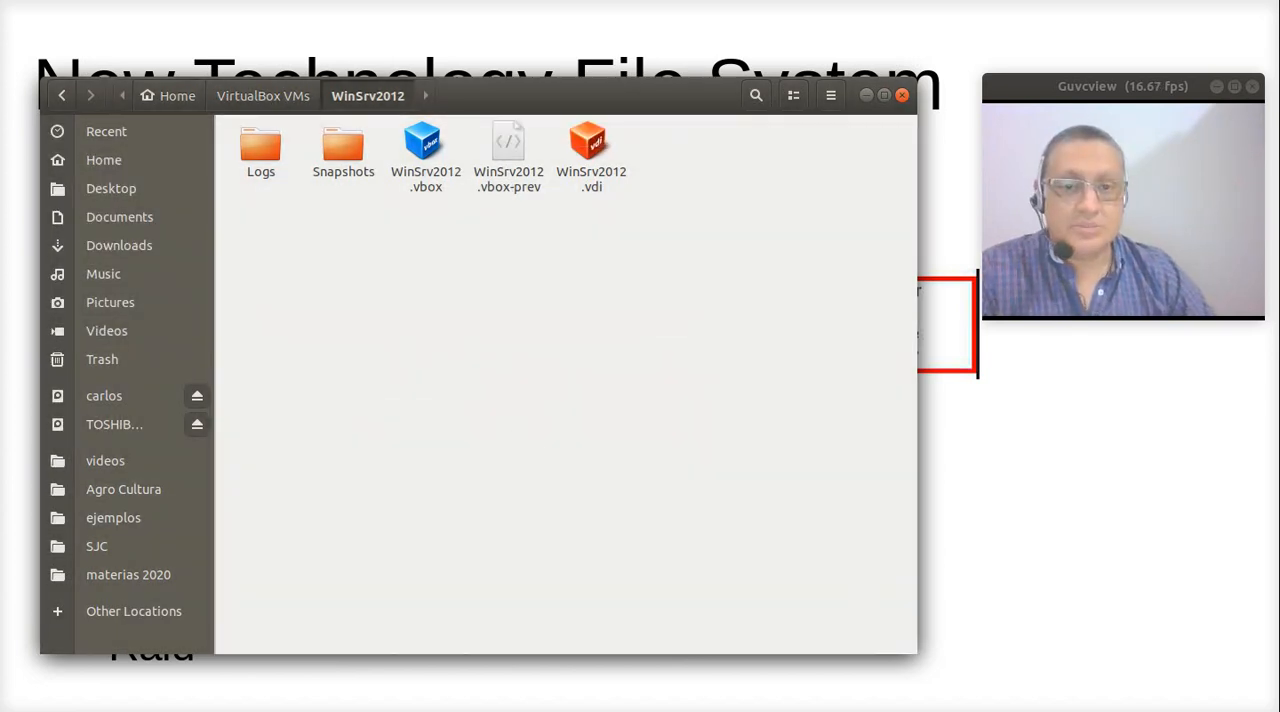
- Return to the slide show, go to the "Funcionamiento NTFS" slide and circle the Virtual memory manager box in red
click(1048, 540)
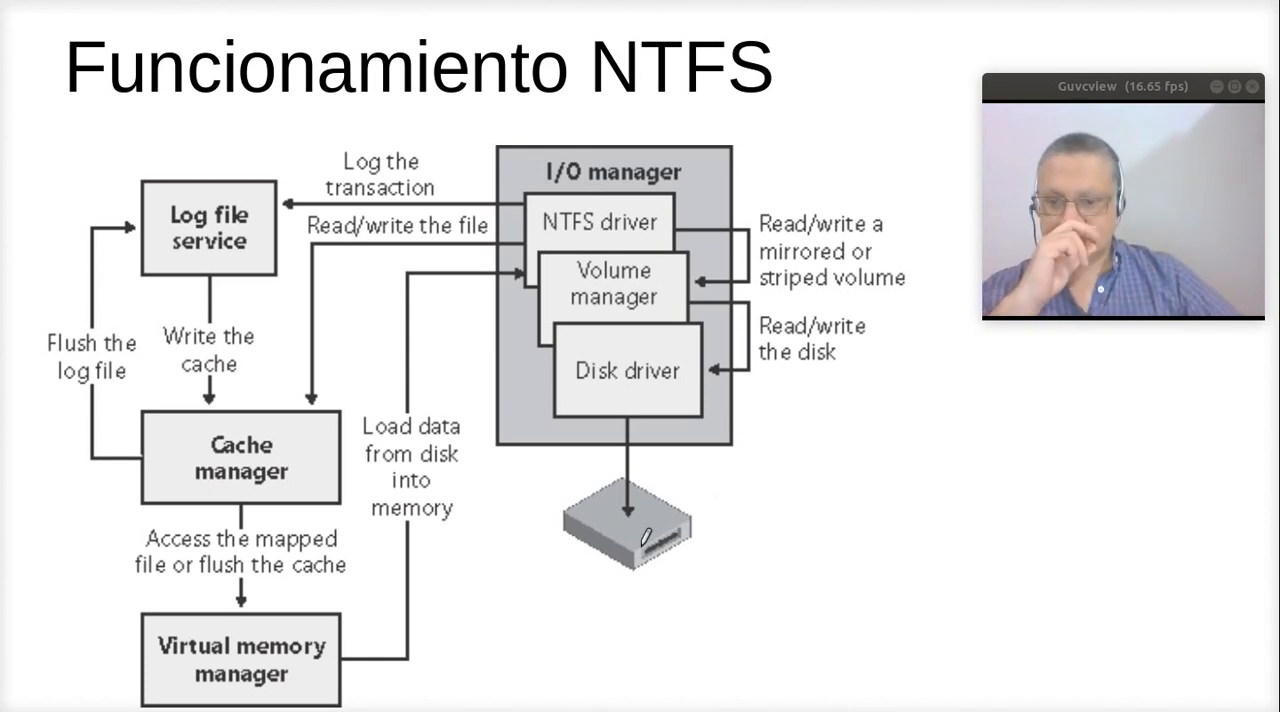
mouse_move(118, 600)
mouse_down()
mouse_move(386, 603)
mouse_move(395, 710)
mouse_move(128, 698)
mouse_move(94, 592)
mouse_move(116, 586)
mouse_up()
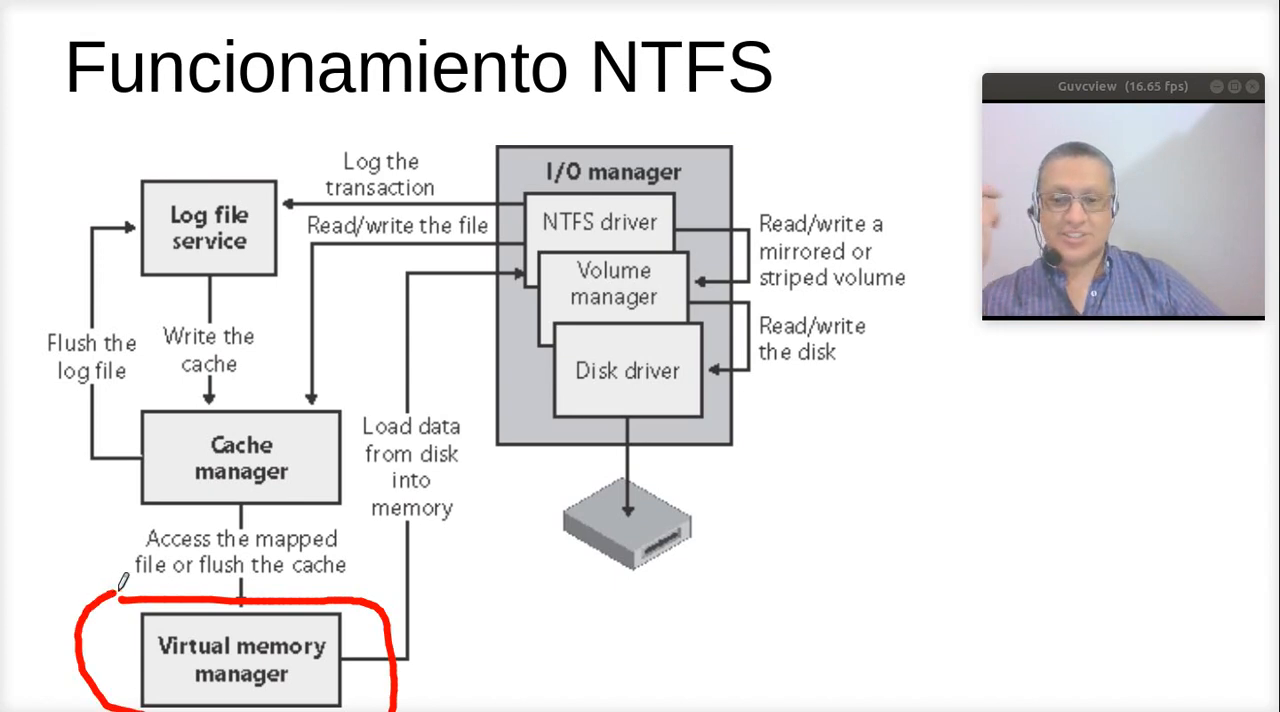